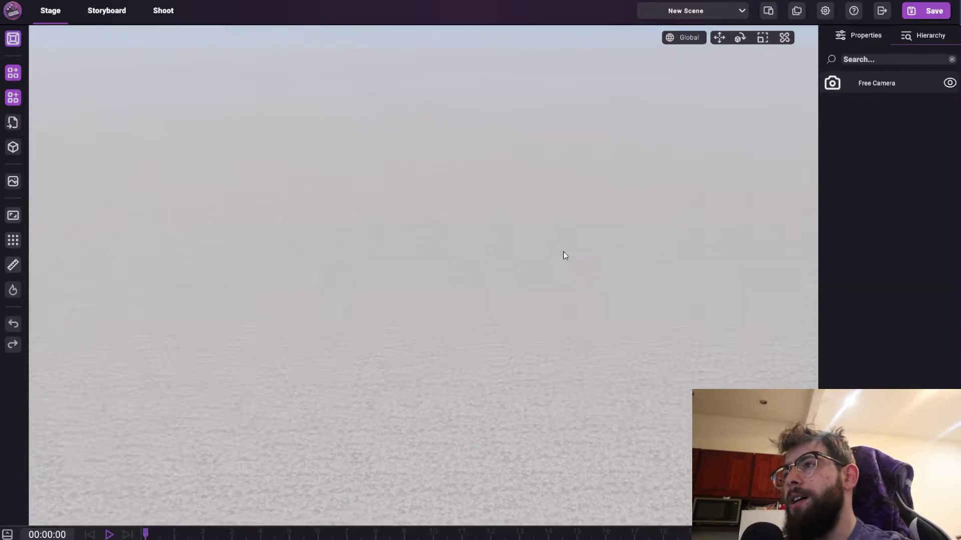
# Step: Add a VFX element from the Dynamics objects and place it on the ground in front of the camera
pyautogui.moveTo(444, 239); pyautogui.dragTo(446, 232)
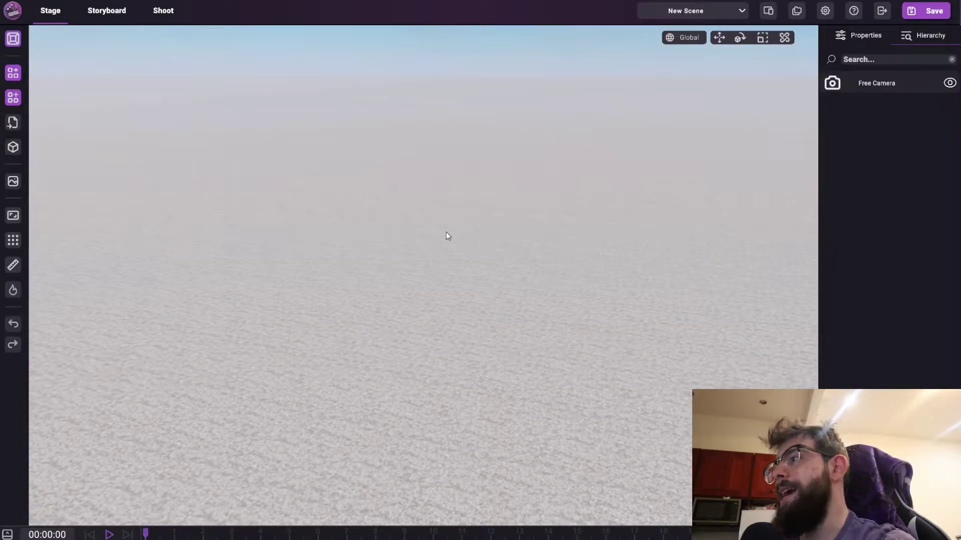
pyautogui.moveTo(350, 223); pyautogui.dragTo(561, 219)
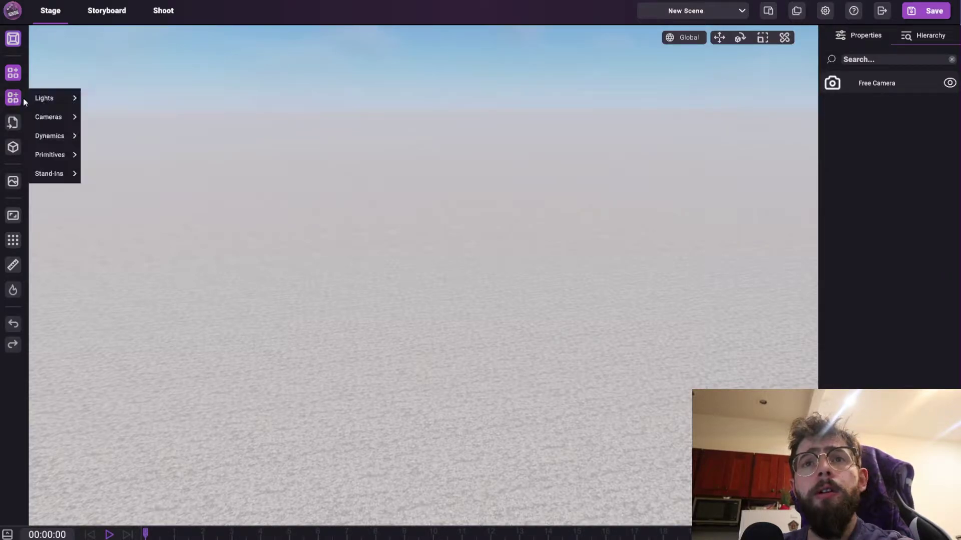
pyautogui.click(70, 138)
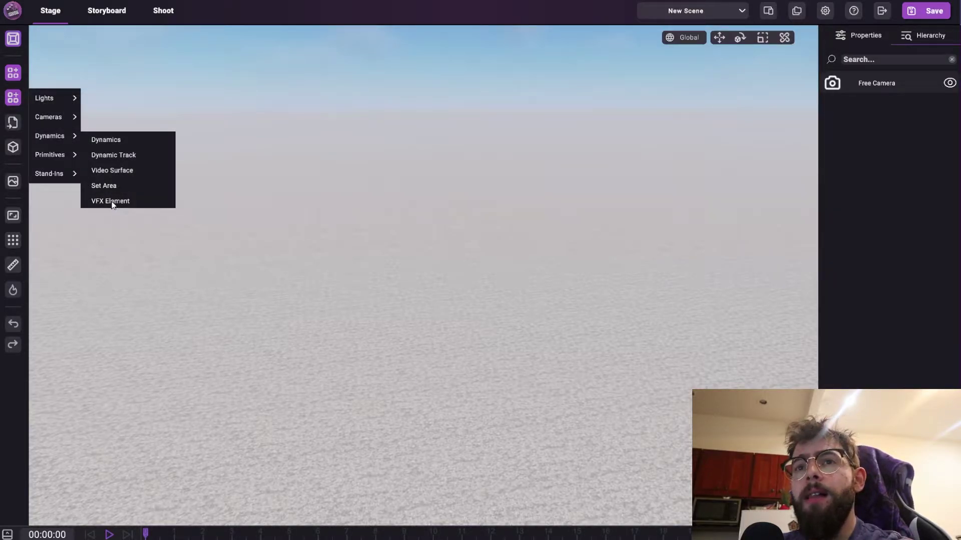
pyautogui.click(110, 201)
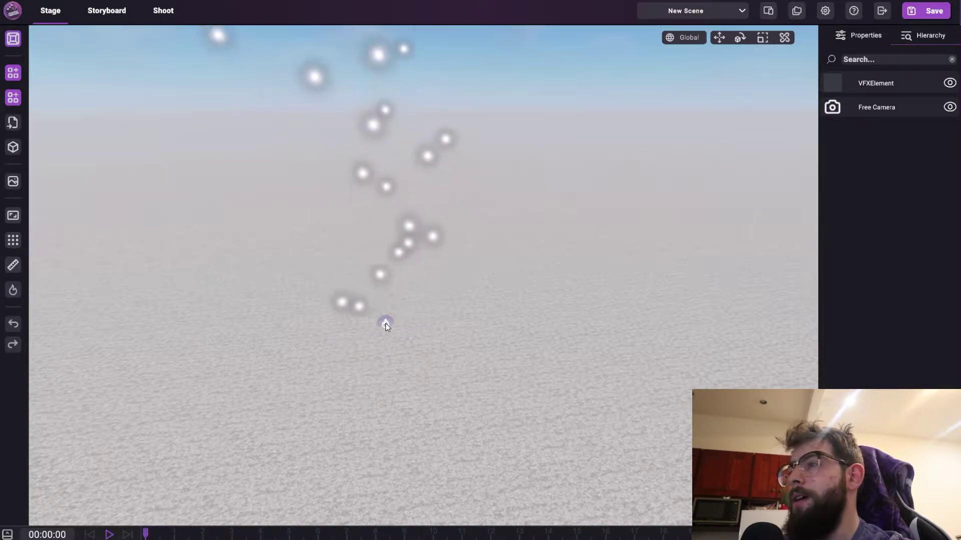
pyautogui.click(393, 318)
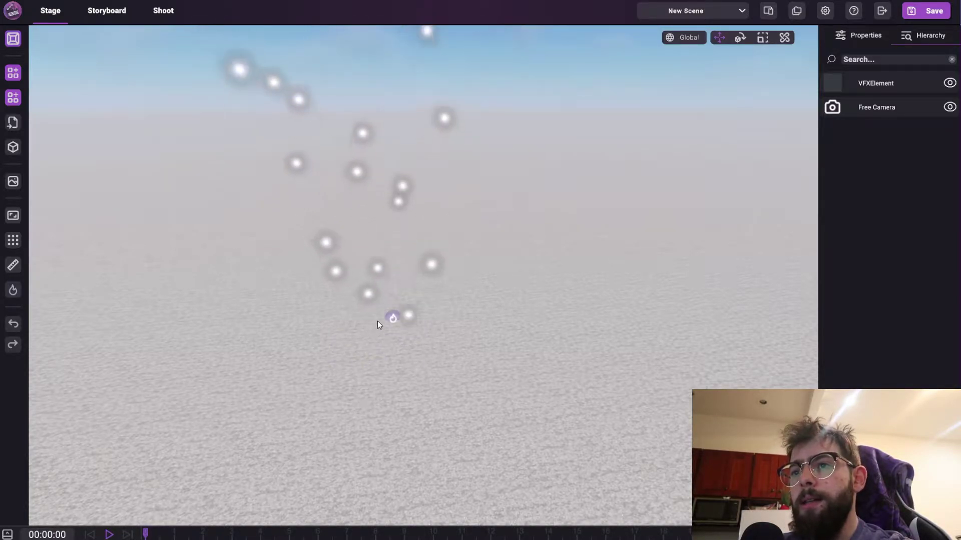
# Step: Select the placed VFX element and view its properties alongside the particle effect
pyautogui.click(392, 317)
pyautogui.moveTo(392, 288); pyautogui.dragTo(551, 167, button='right')
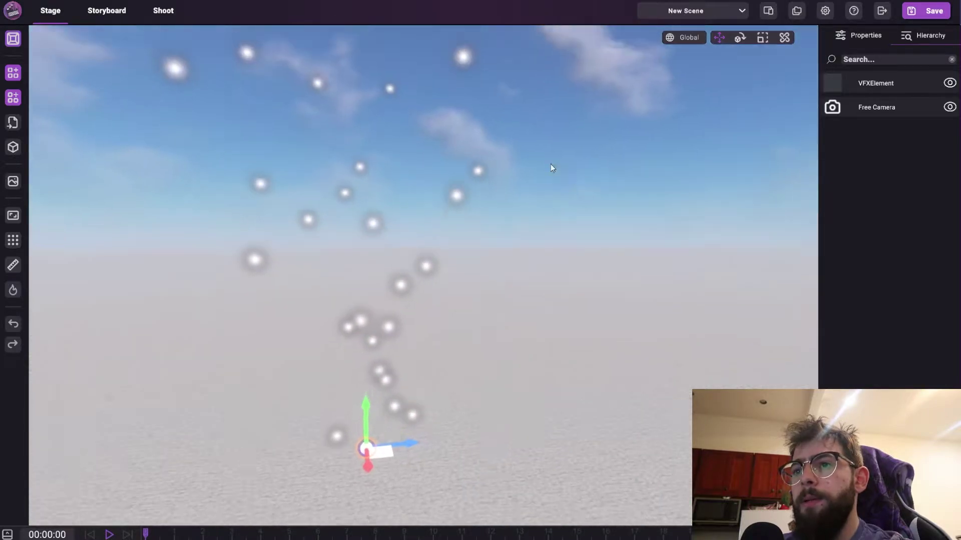
pyautogui.click(867, 36)
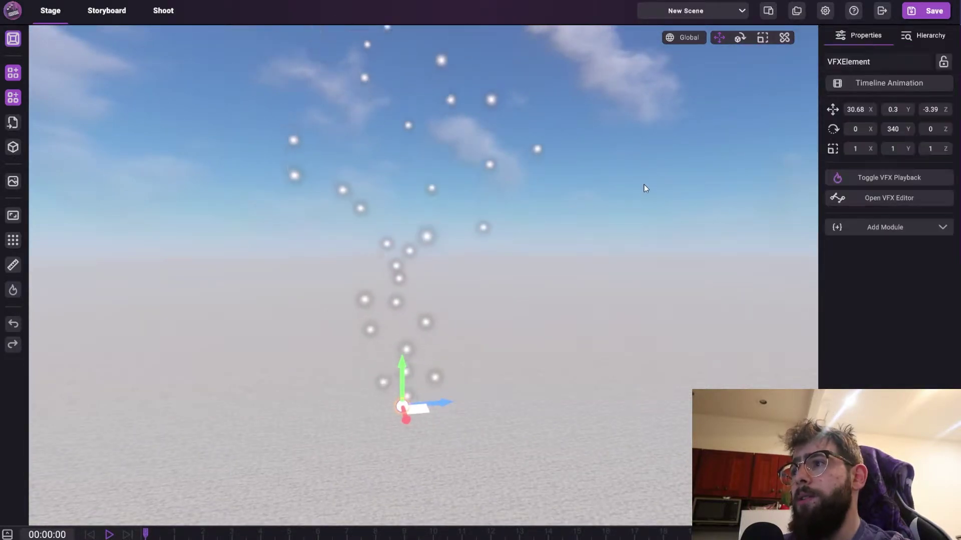
pyautogui.moveTo(643, 184); pyautogui.dragTo(578, 152, button='right')
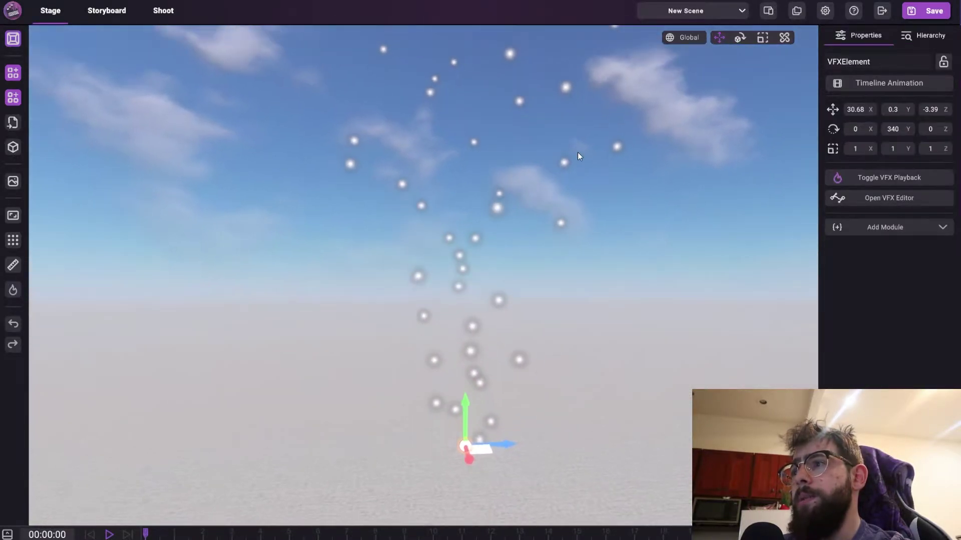
pyautogui.click(860, 181)
pyautogui.moveTo(691, 242); pyautogui.dragTo(554, 318, button='right')
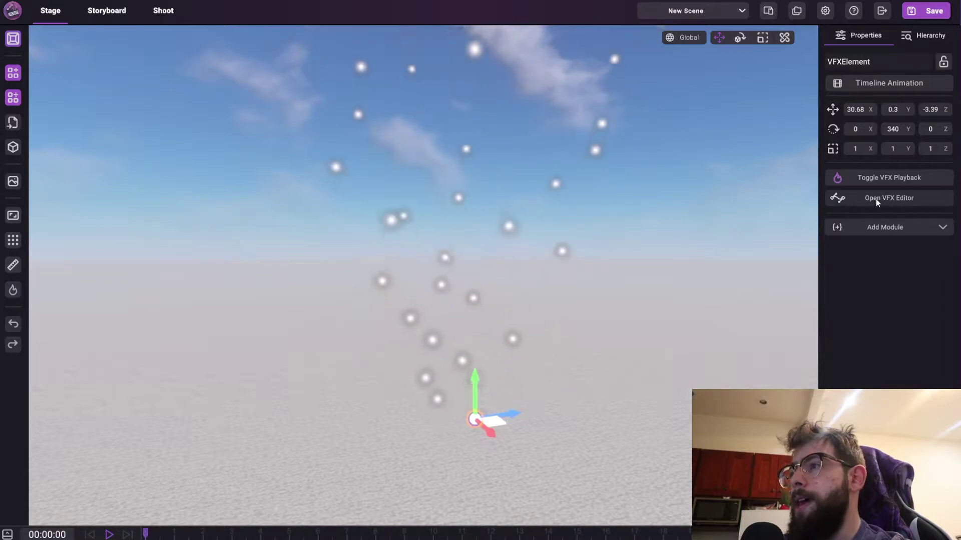
pyautogui.click(517, 461)
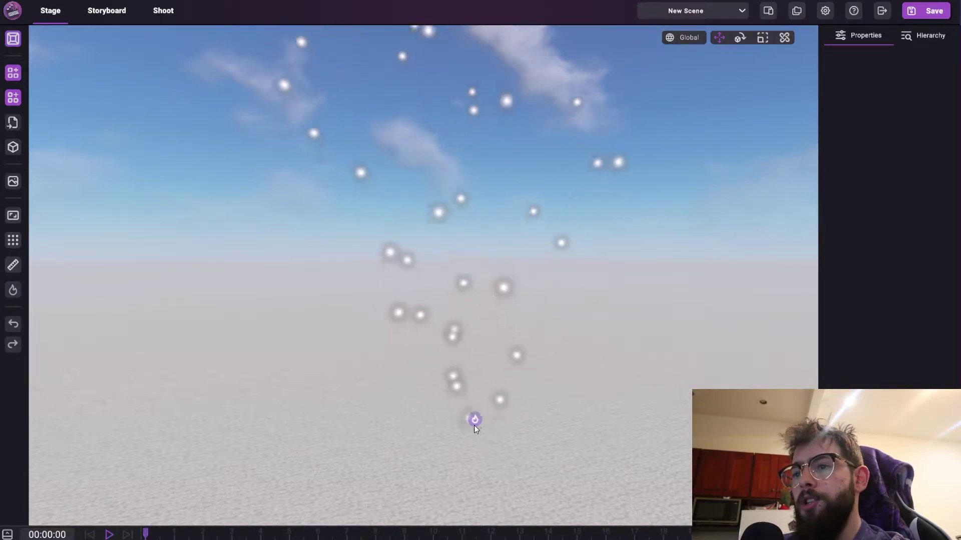
pyautogui.moveTo(473, 426); pyautogui.dragTo(499, 412, button='right')
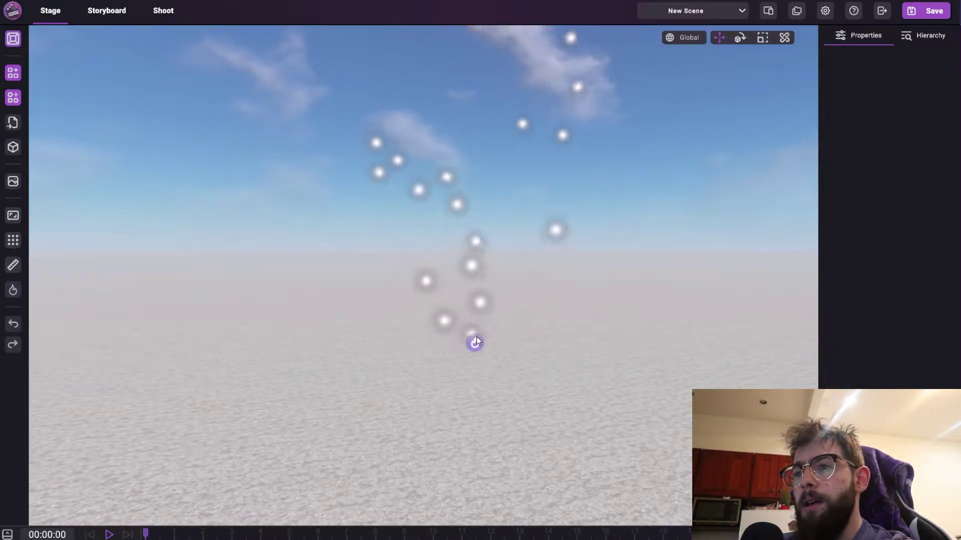
pyautogui.moveTo(487, 342); pyautogui.dragTo(491, 334, button='right')
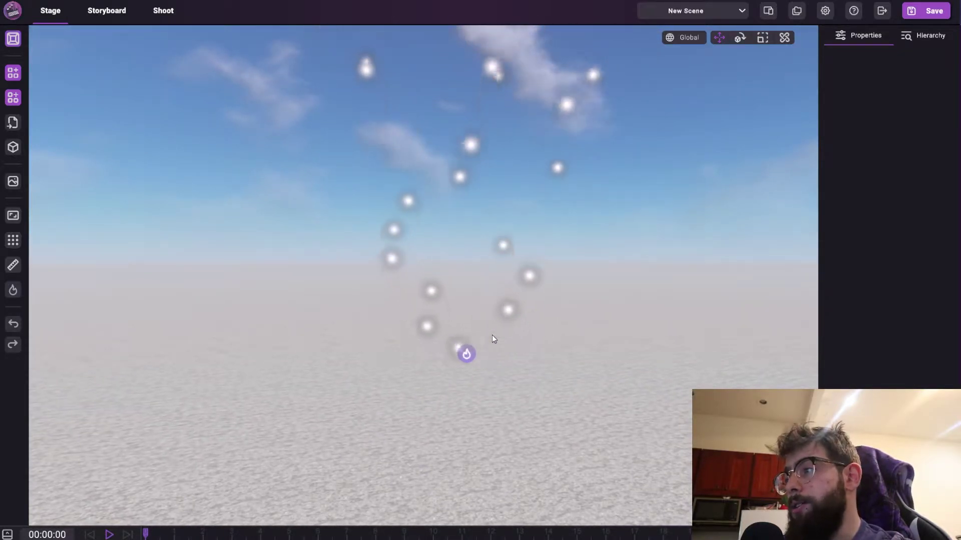
pyautogui.click(467, 355)
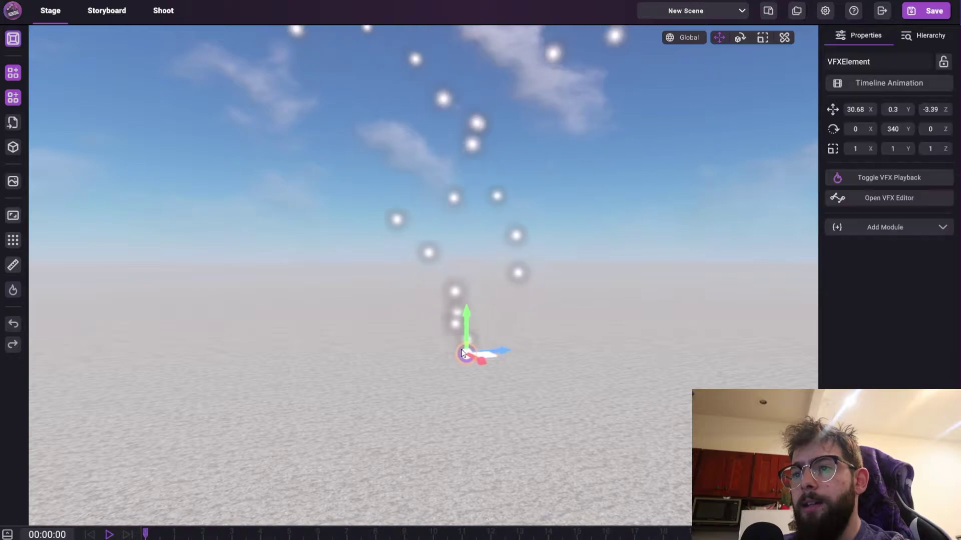
pyautogui.click(453, 322)
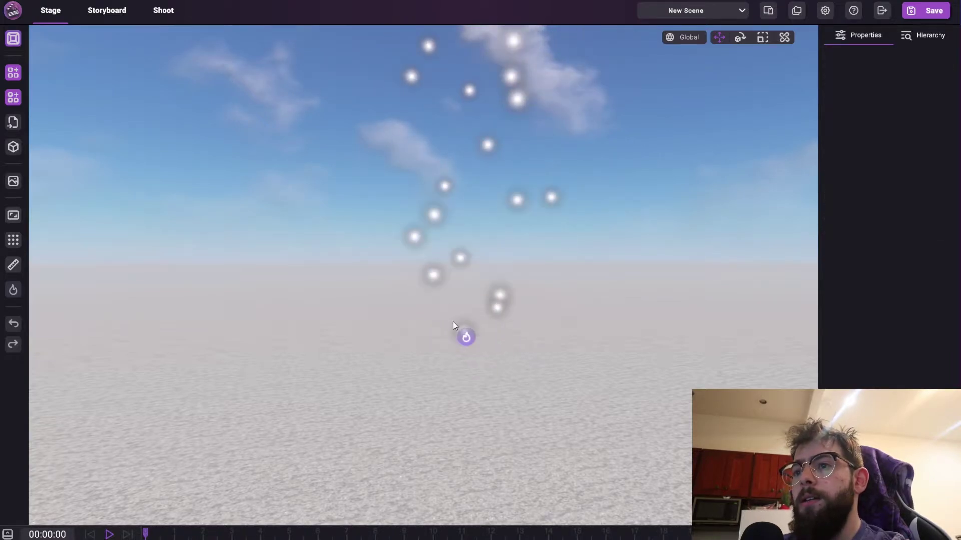
# Step: Look at the scene through the camera in Shoot mode and return to Stage mode
pyautogui.click(164, 11)
pyautogui.moveTo(185, 68); pyautogui.dragTo(186, 40, button='right')
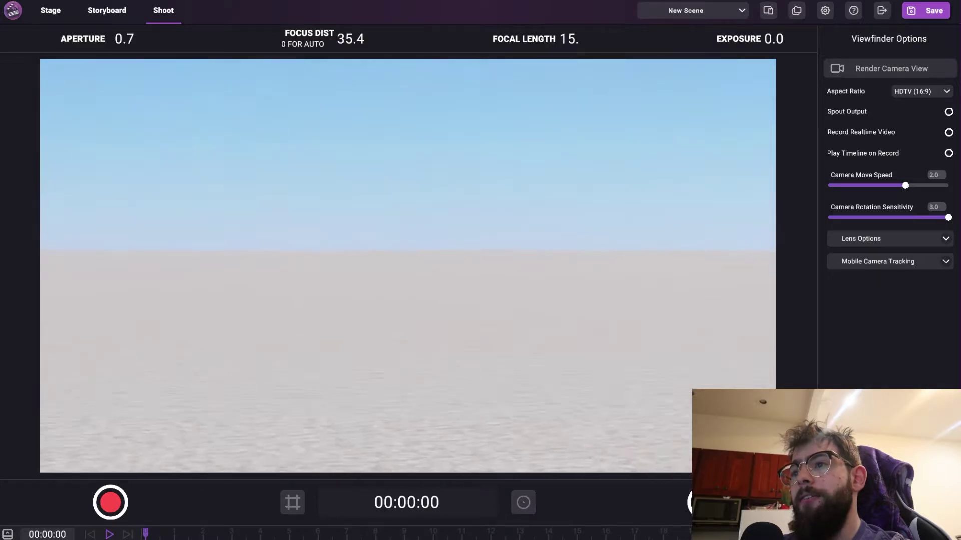
pyautogui.moveTo(186, 67); pyautogui.dragTo(186, 61, button='right')
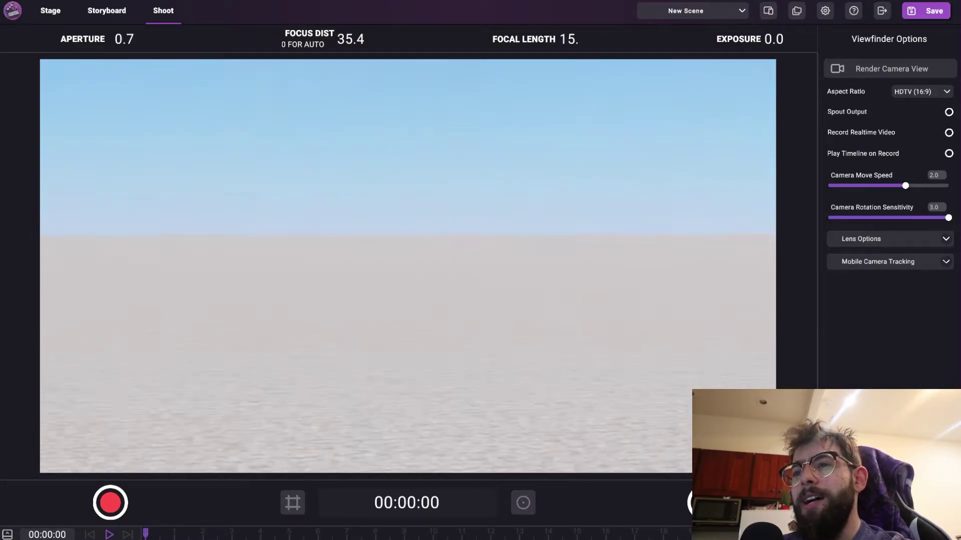
pyautogui.moveTo(185, 68); pyautogui.dragTo(185, 67, button='right')
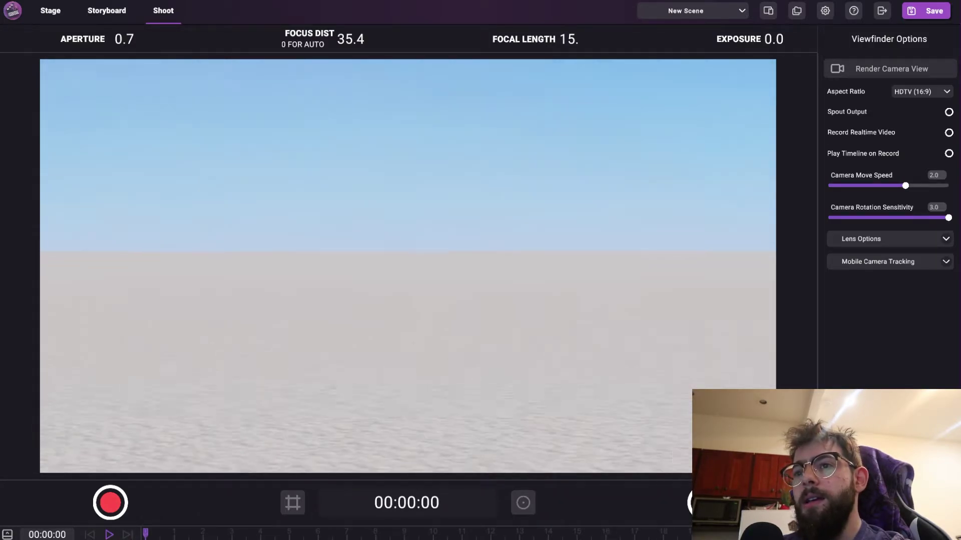
pyautogui.click(52, 20)
# Step: Move the Active Camera Viewfinder aside, select the VFX element and open it in the VFX Editor
pyautogui.click(466, 336)
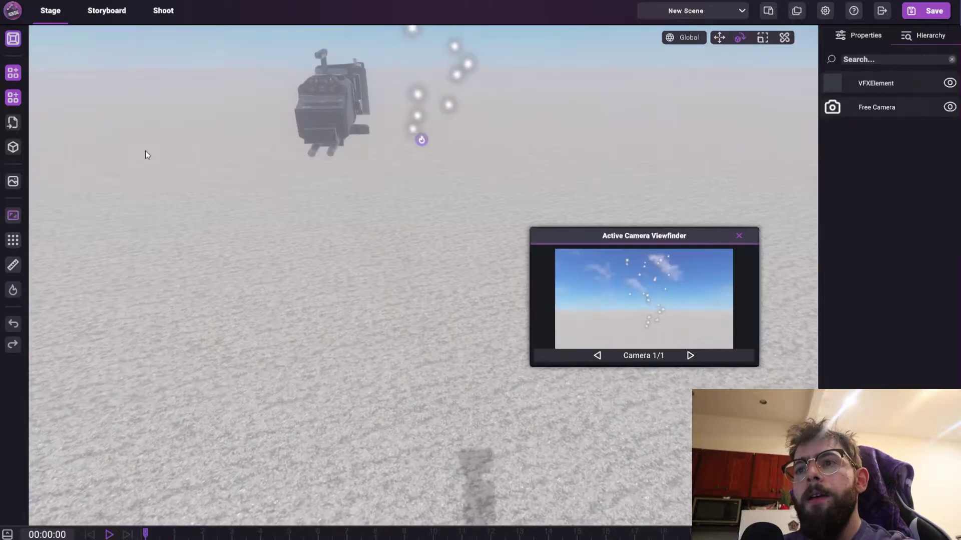
pyautogui.moveTo(668, 241); pyautogui.dragTo(221, 195)
pyautogui.press('f')
pyautogui.click(416, 205)
pyautogui.press('w')
pyautogui.click(857, 36)
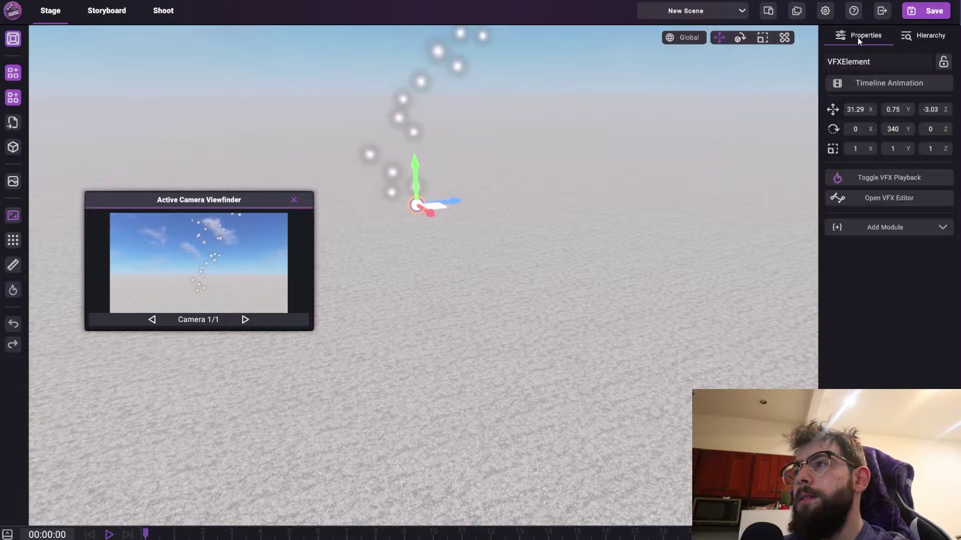
pyautogui.click(872, 200)
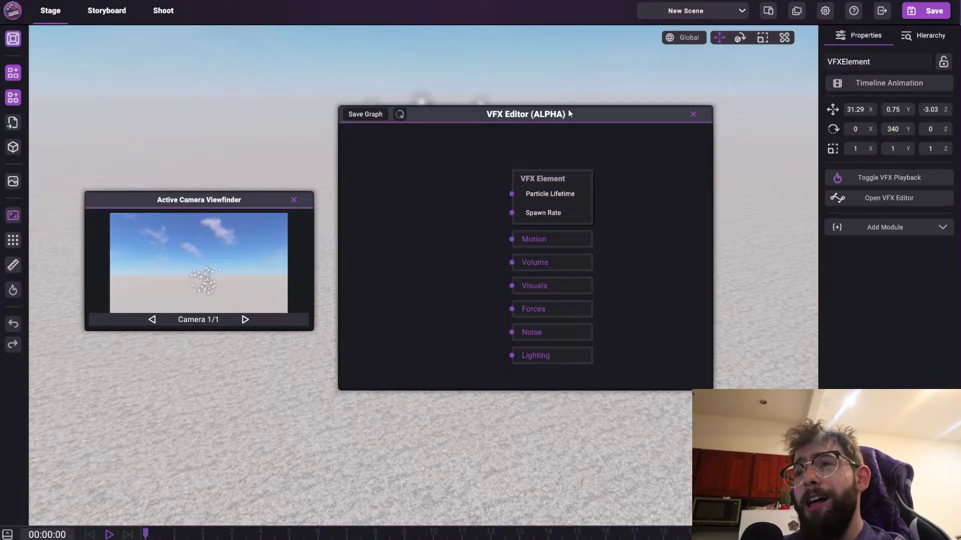
# Step: Close the camera viewfinder and enlarge the VFX Editor window beside the particle effect, keeping both in view
pyautogui.moveTo(569, 114); pyautogui.dragTo(602, 155)
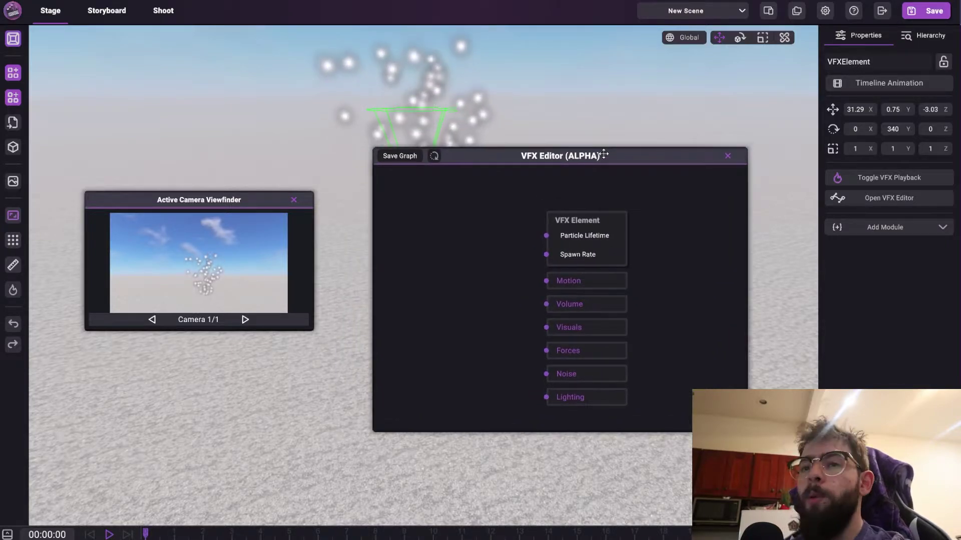
pyautogui.click(294, 200)
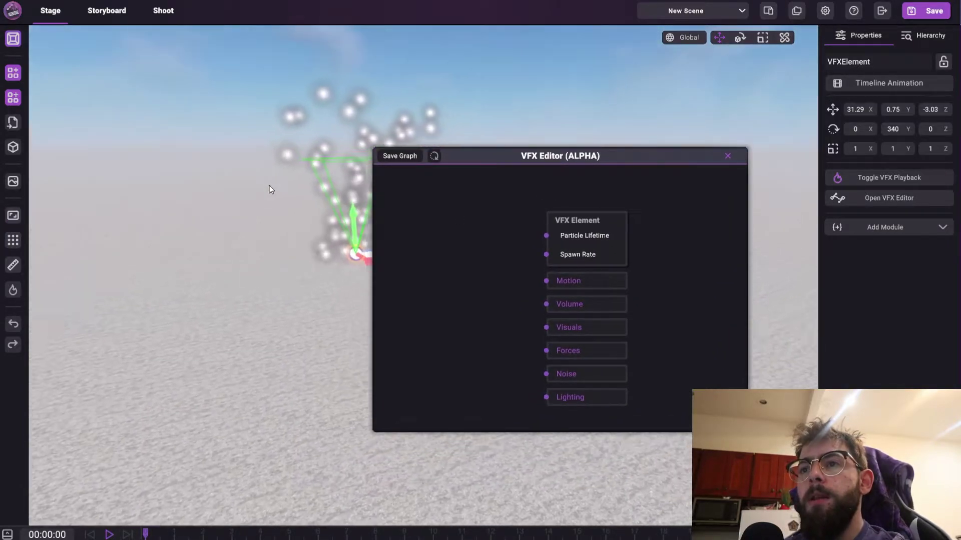
pyautogui.moveTo(271, 189); pyautogui.dragTo(234, 144, button='right')
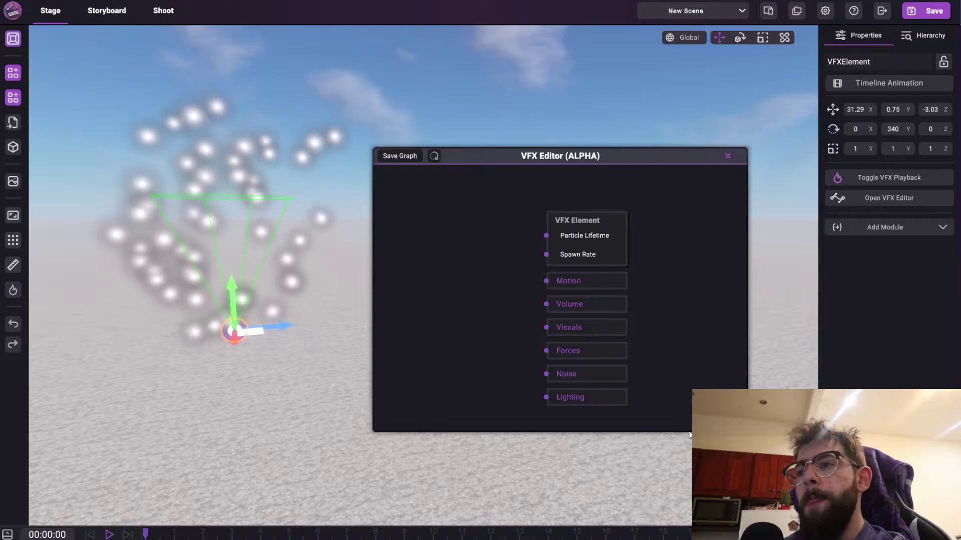
pyautogui.moveTo(746, 431); pyautogui.dragTo(798, 500)
pyautogui.moveTo(716, 358); pyautogui.dragTo(725, 339)
pyautogui.moveTo(444, 283); pyautogui.dragTo(519, 290)
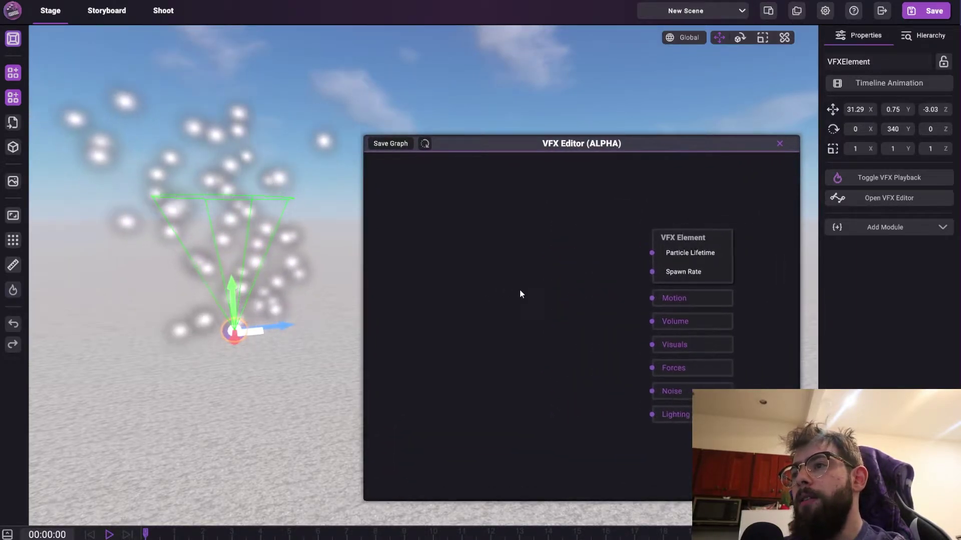
pyautogui.click(13, 181)
pyautogui.moveTo(498, 155); pyautogui.dragTo(325, 158)
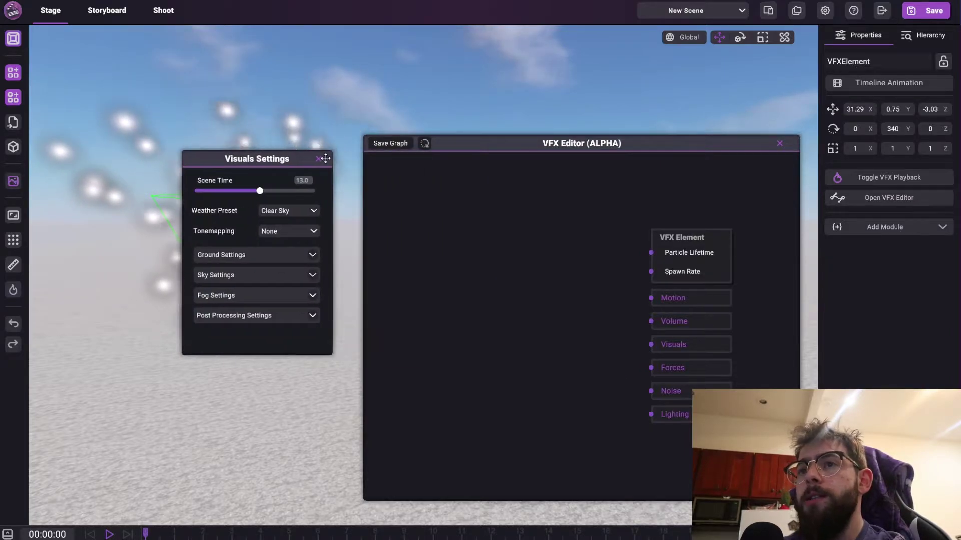
pyautogui.click(319, 159)
# Step: Examine the VFX Element node's particle lifetime and spawn rate inputs and its Motion, Volume, Visuals, Forces, Noise and Lighting sections
pyautogui.moveTo(514, 261); pyautogui.dragTo(527, 266)
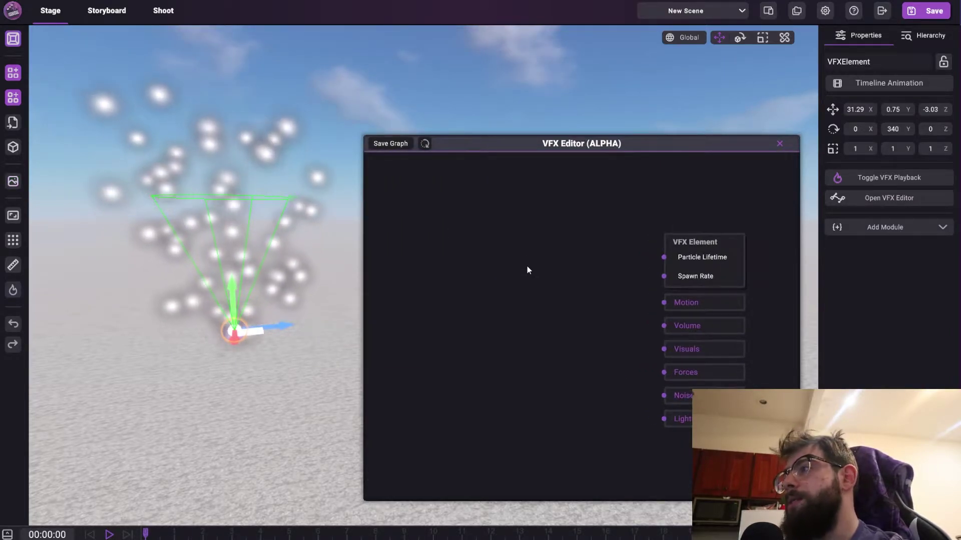
pyautogui.scroll(-1, 529, 268)
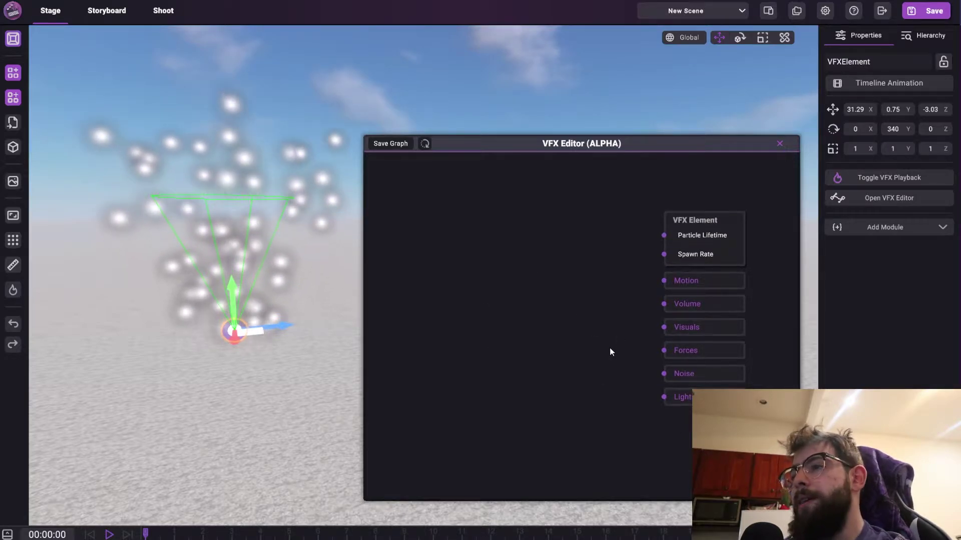
pyautogui.scroll(-1, 607, 356)
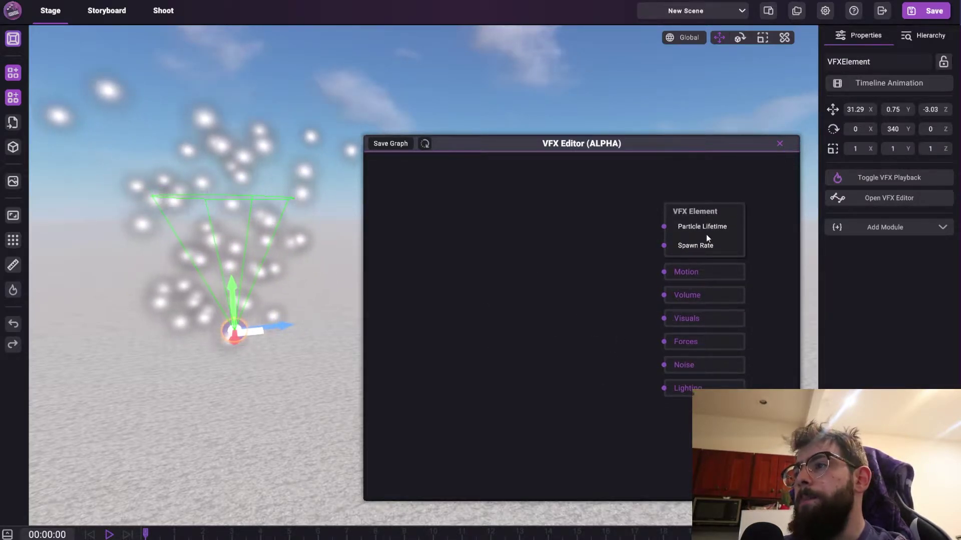
pyautogui.scroll(2, 691, 259)
pyautogui.scroll(-4, 533, 328)
pyautogui.scroll(3, 534, 328)
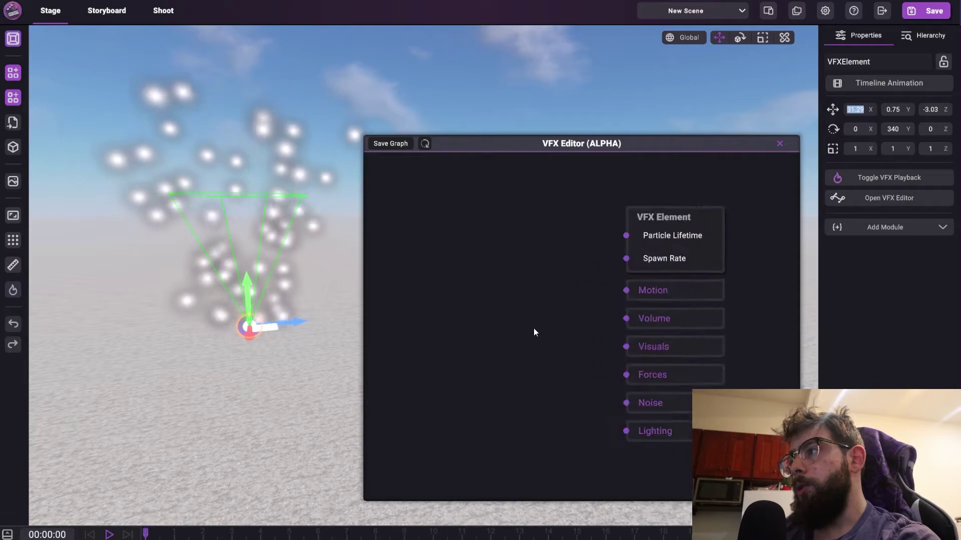
pyautogui.moveTo(472, 292); pyautogui.dragTo(478, 334)
pyautogui.scroll(1, 490, 304)
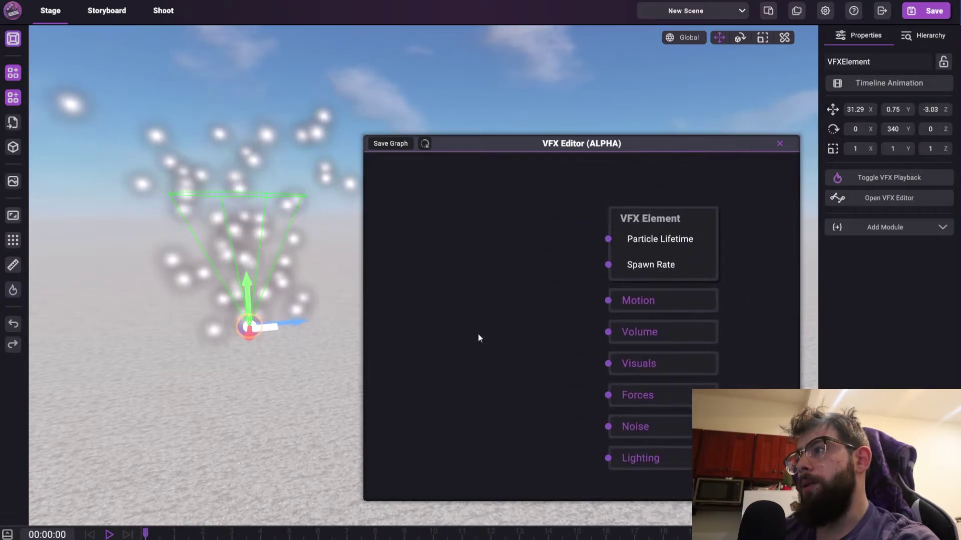
pyautogui.scroll(-2, 714, 212)
pyautogui.moveTo(714, 212); pyautogui.dragTo(635, 218)
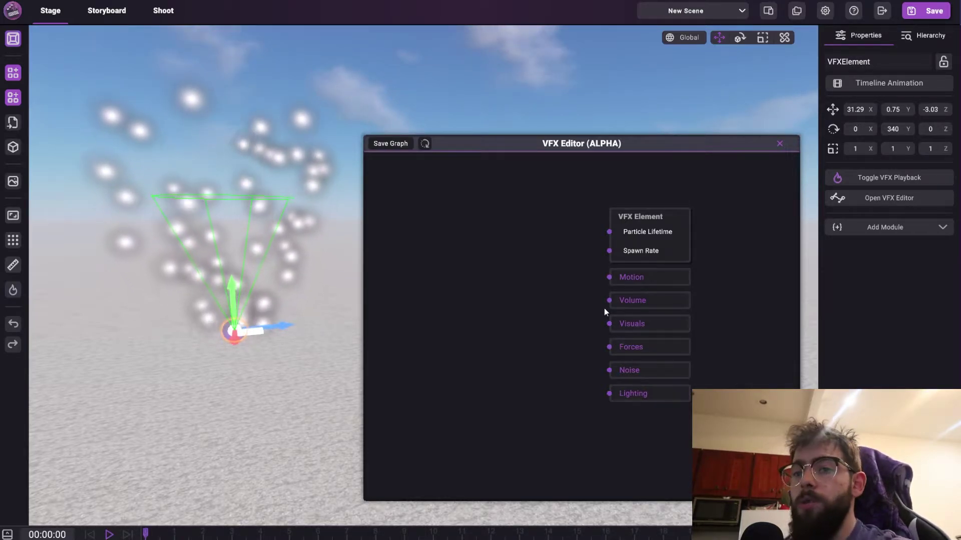
pyautogui.scroll(2, 585, 270)
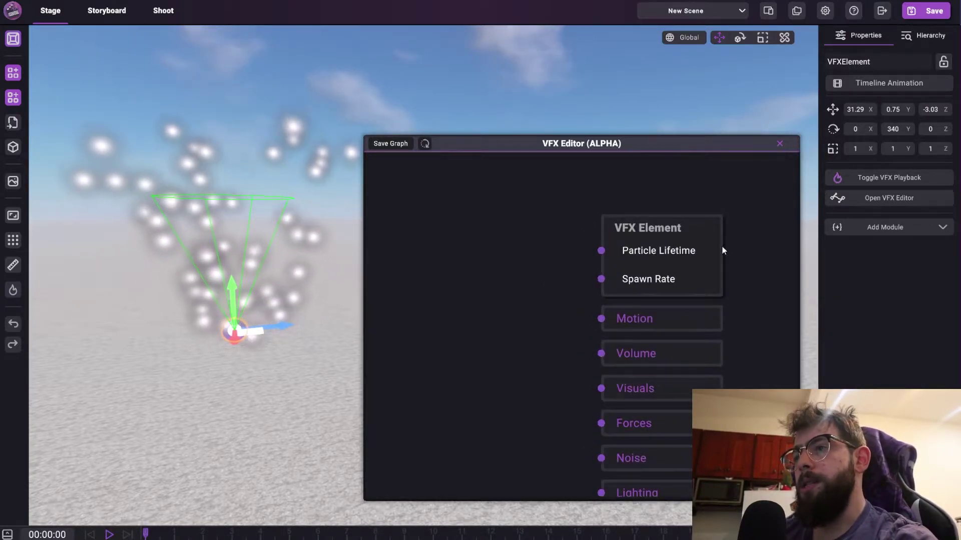
pyautogui.moveTo(518, 355); pyautogui.dragTo(530, 295)
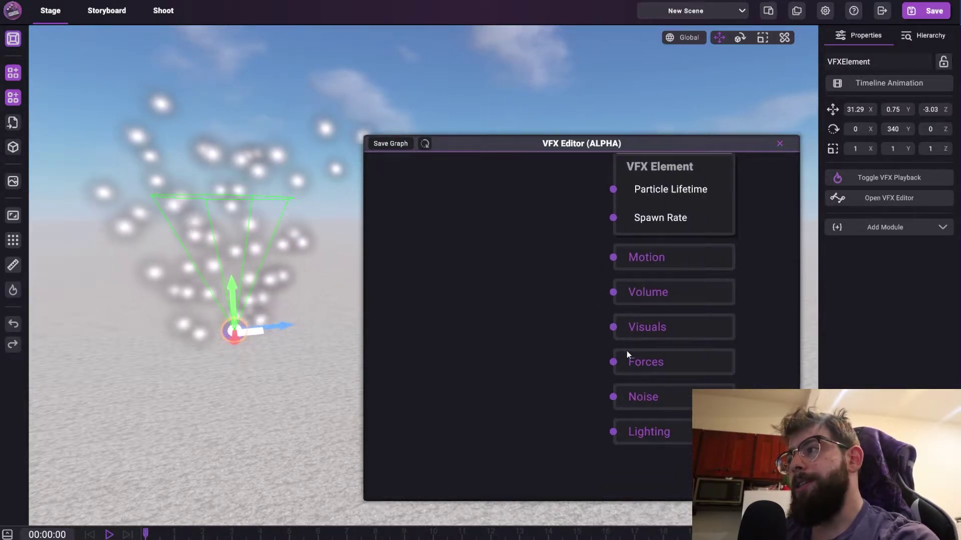
pyautogui.scroll(-1, 579, 258)
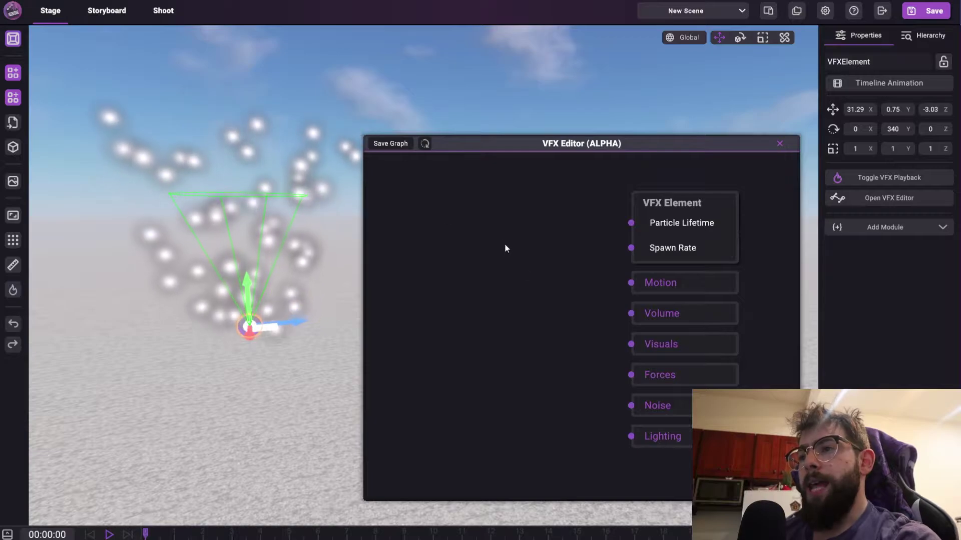
# Step: Open the list of nodes that can be added and examine its Core, Math, Graphics and Volumes categories
pyautogui.rightClick(482, 245)
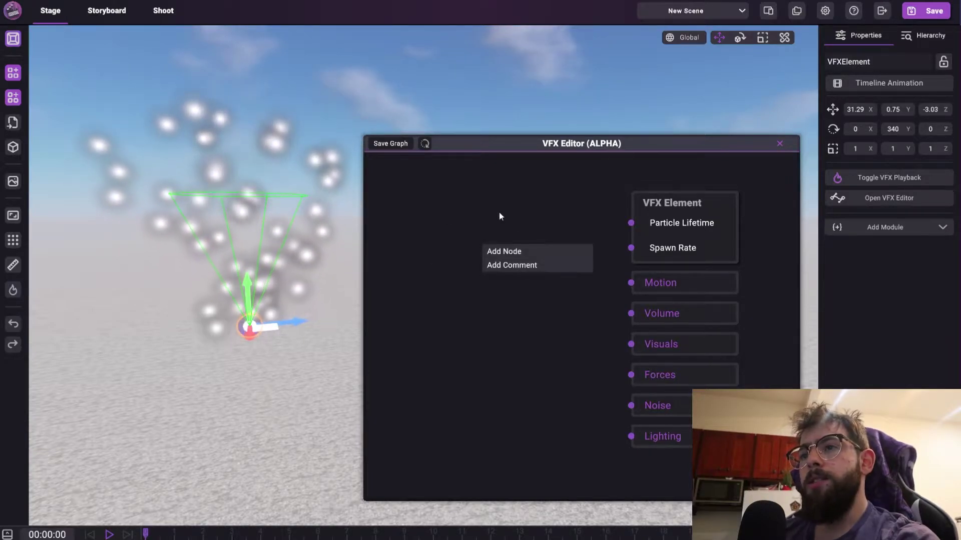
pyautogui.click(496, 325)
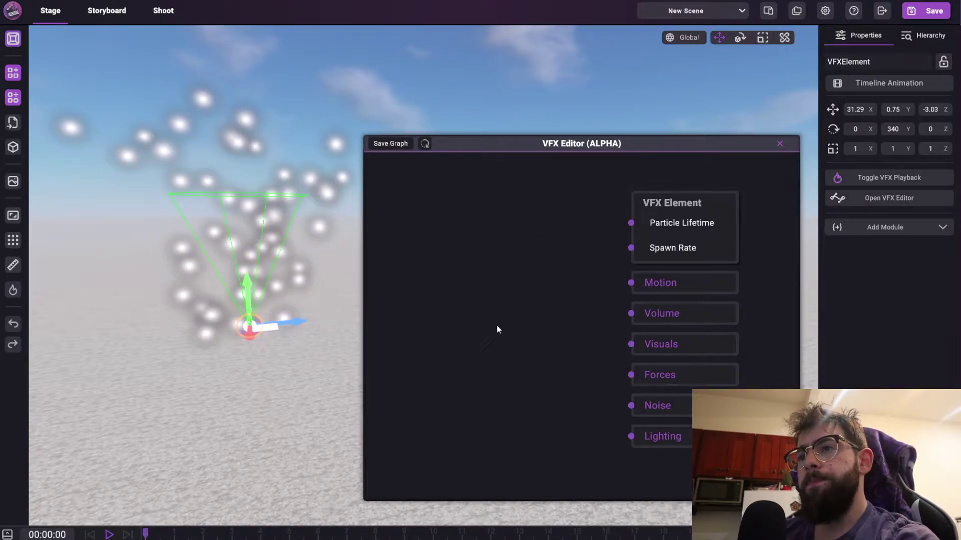
pyautogui.doubleClick(491, 263)
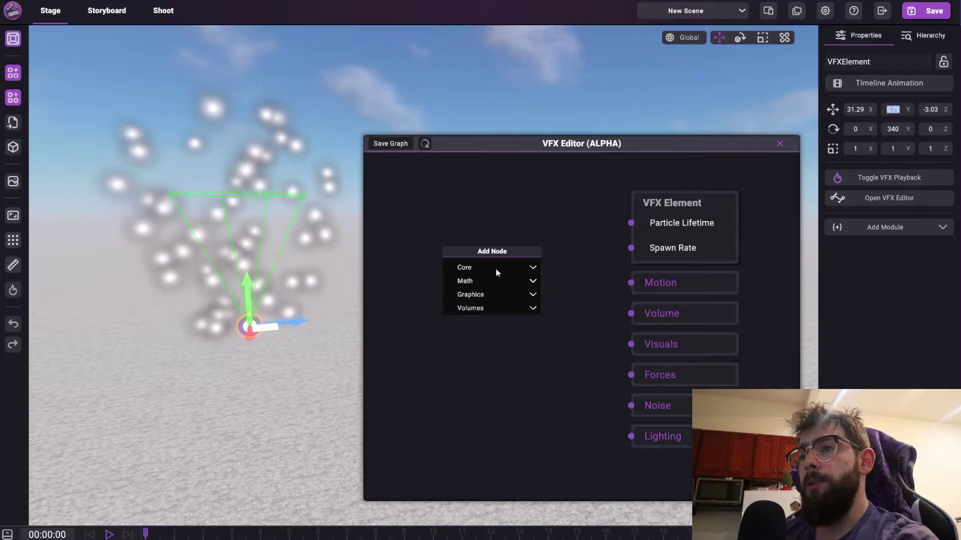
pyautogui.click(499, 245)
pyautogui.doubleClick(559, 399)
pyautogui.press('Tab')
pyautogui.press('Tab')
pyautogui.press('Tab')
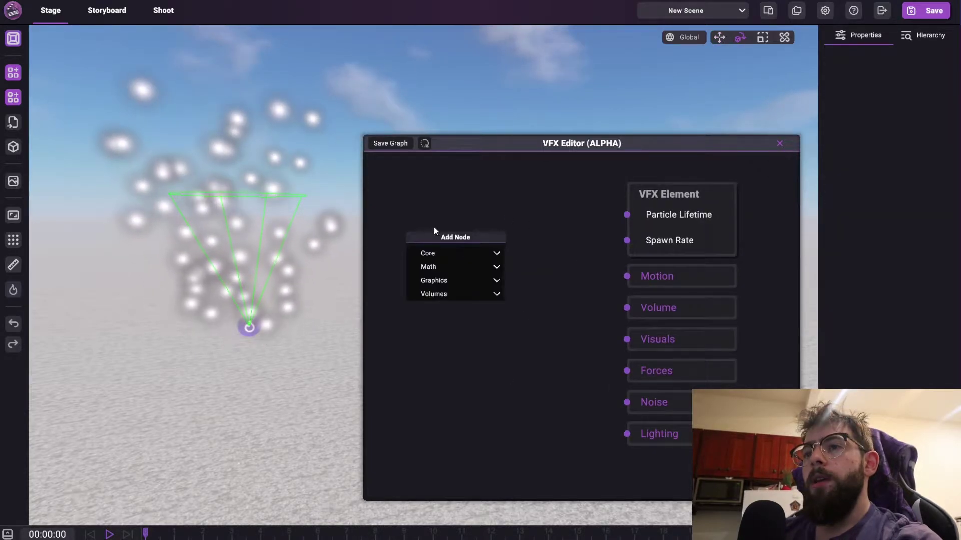
pyautogui.click(448, 253)
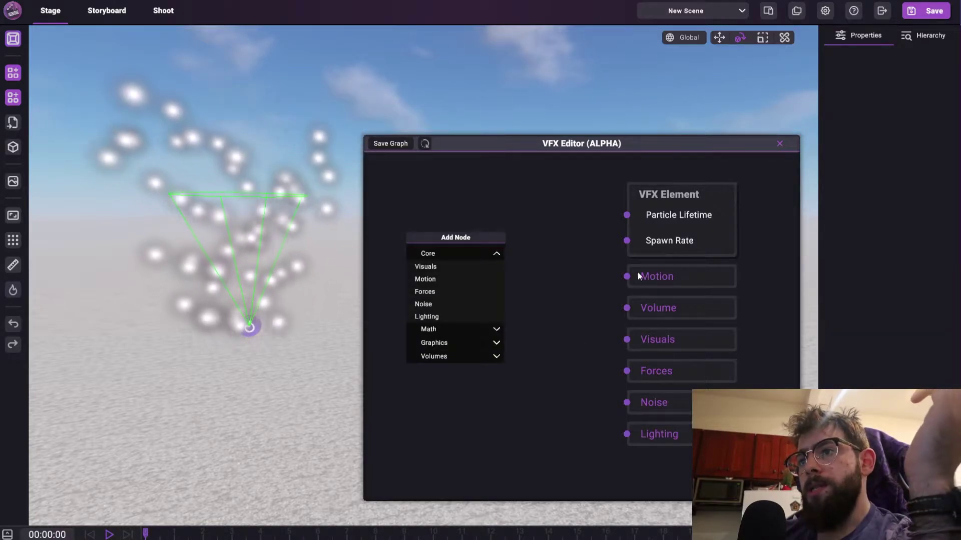
pyautogui.click(464, 248)
pyautogui.click(441, 268)
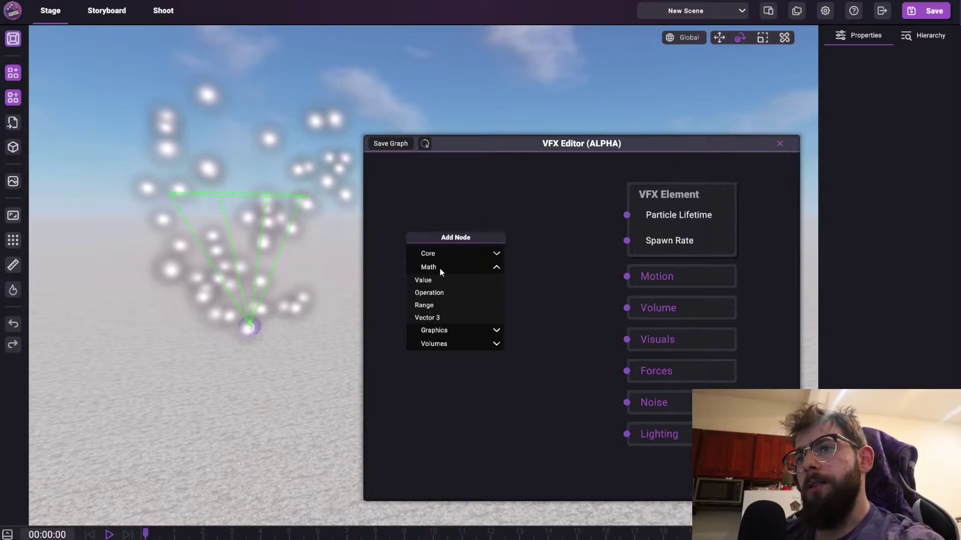
pyautogui.click(440, 268)
pyautogui.click(439, 281)
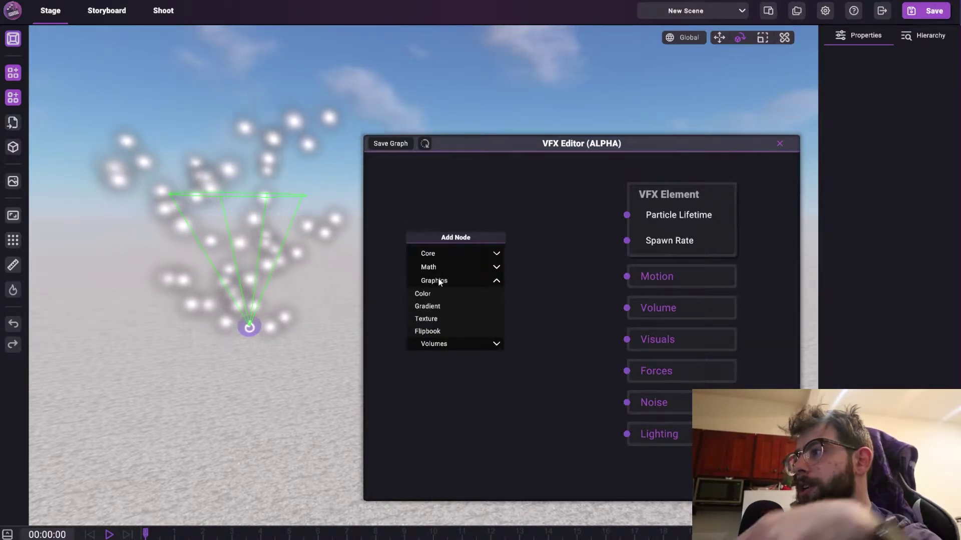
pyautogui.click(439, 281)
pyautogui.click(440, 294)
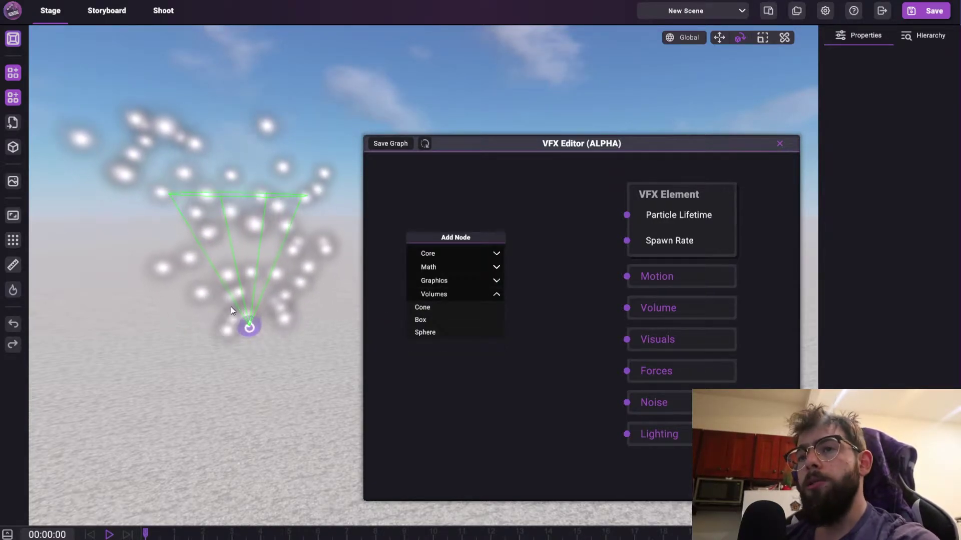
pyautogui.click(487, 294)
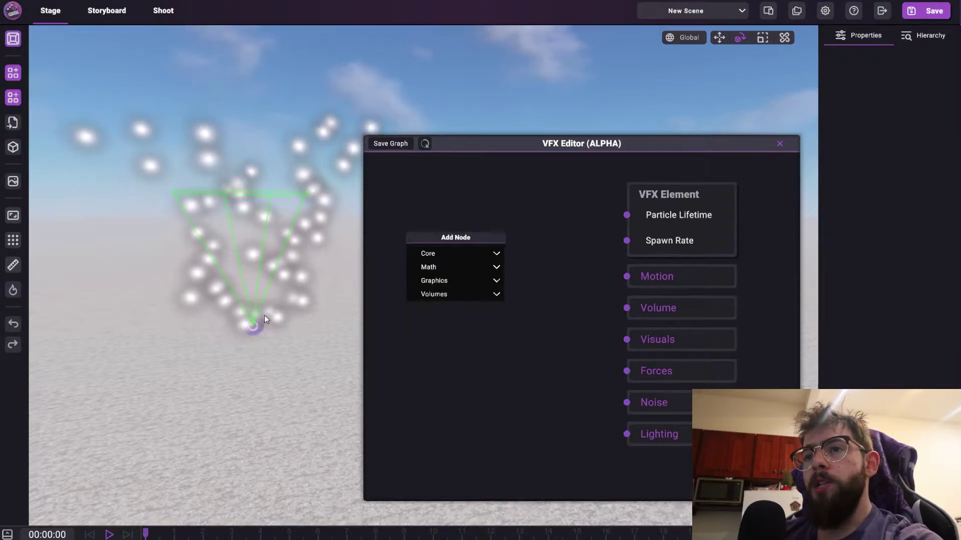
# Step: Select the VFX element, add a Box volume node to its graph, and delete the comment from the graph
pyautogui.moveTo(273, 277); pyautogui.dragTo(221, 300, button='right')
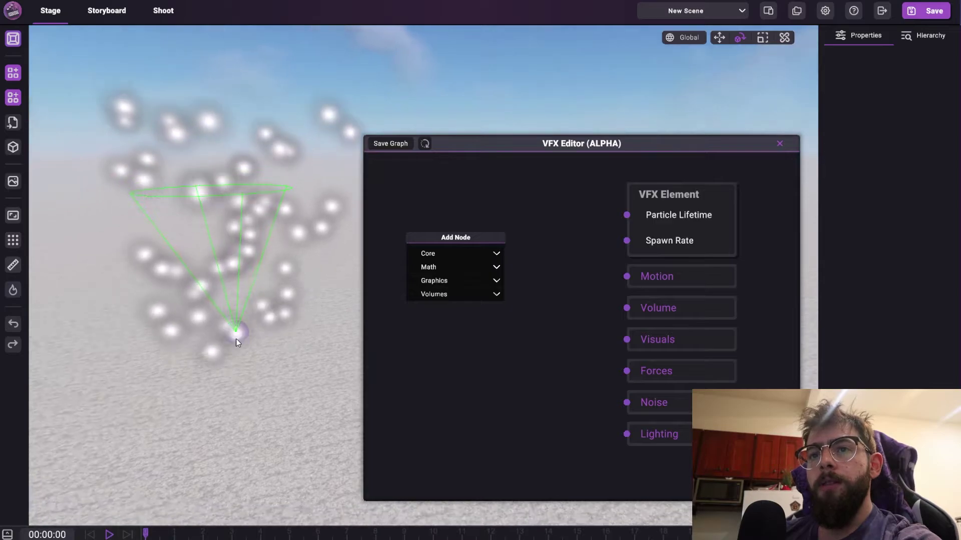
pyautogui.click(234, 332)
pyautogui.rightClick(503, 265)
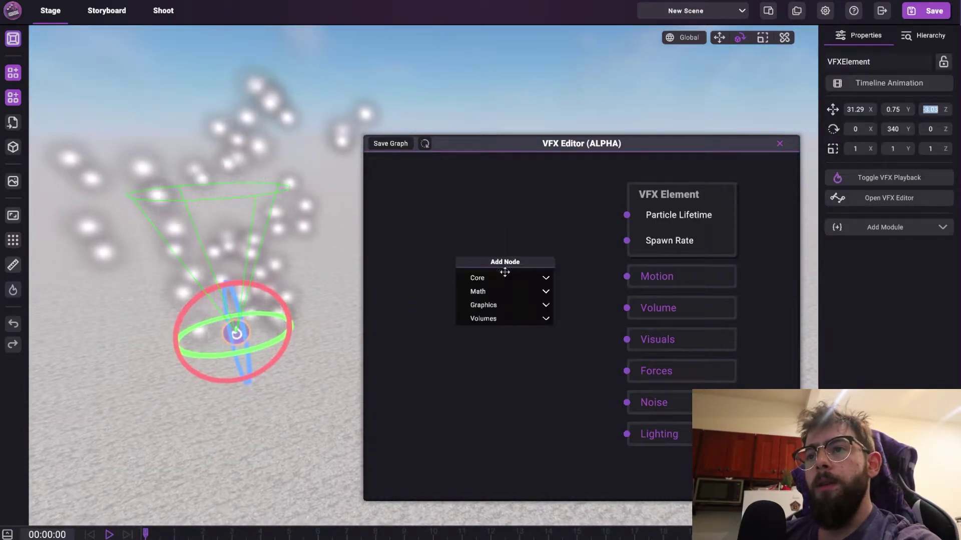
pyautogui.click(477, 319)
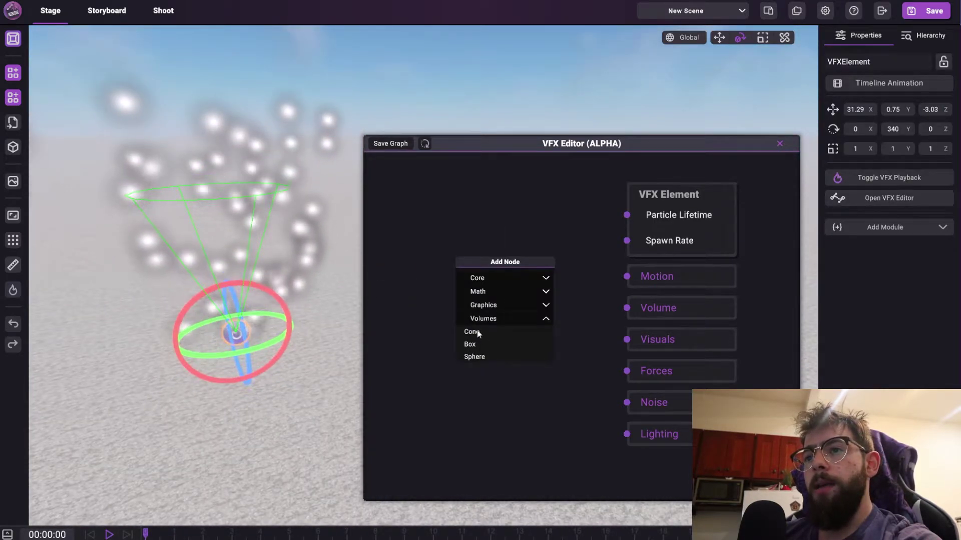
pyautogui.click(470, 345)
pyautogui.moveTo(470, 344); pyautogui.dragTo(498, 296)
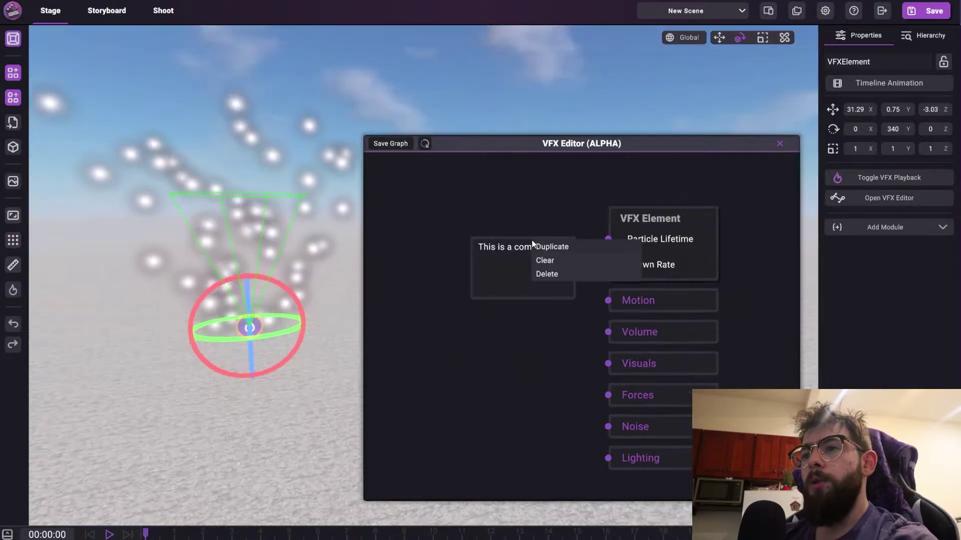
pyautogui.click(550, 274)
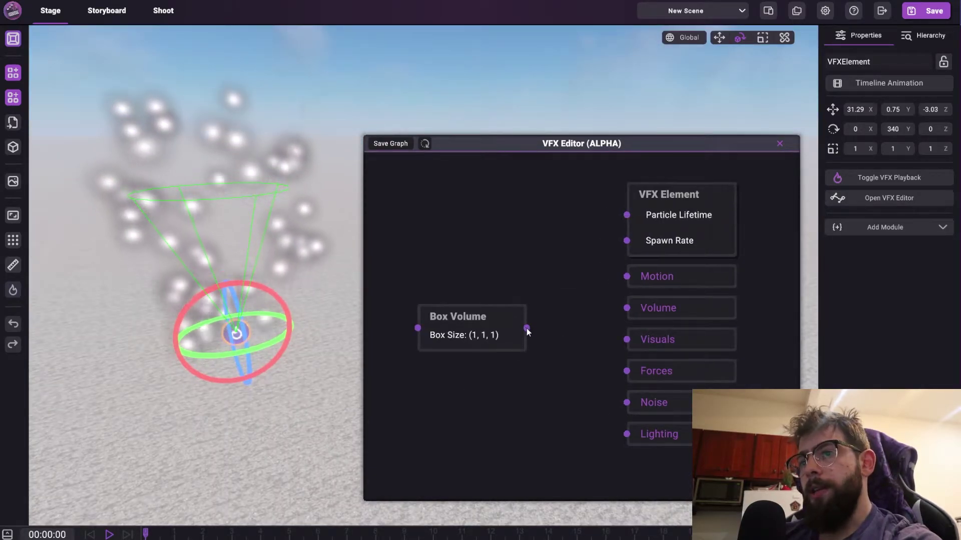
# Step: Connect the Box Volume node to the VFX Element's Volume input and inspect the box emitter in the scene up close
pyautogui.moveTo(526, 329); pyautogui.dragTo(628, 310)
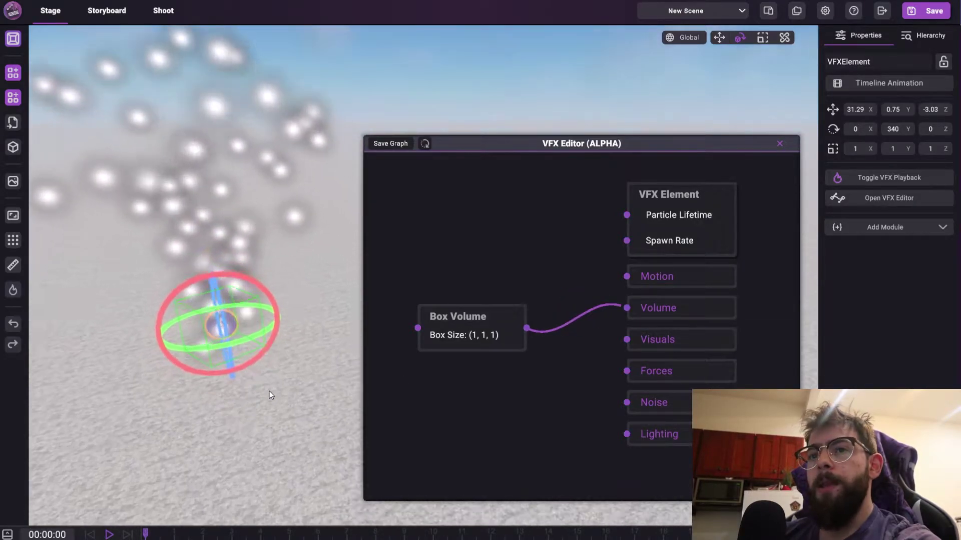
pyautogui.click(269, 391)
pyautogui.press('s')
pyautogui.moveTo(302, 388); pyautogui.dragTo(217, 306, button='right')
pyautogui.press('w')
pyautogui.press('s')
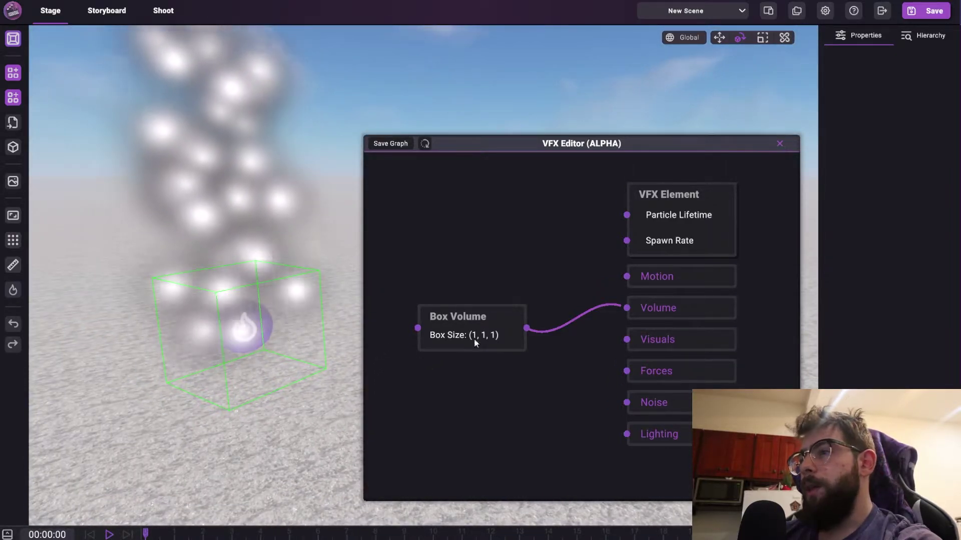
# Step: Shift the Box Volume node closer to the VFX Element node and add a Vector 3 node below it
pyautogui.moveTo(483, 338); pyautogui.dragTo(491, 332)
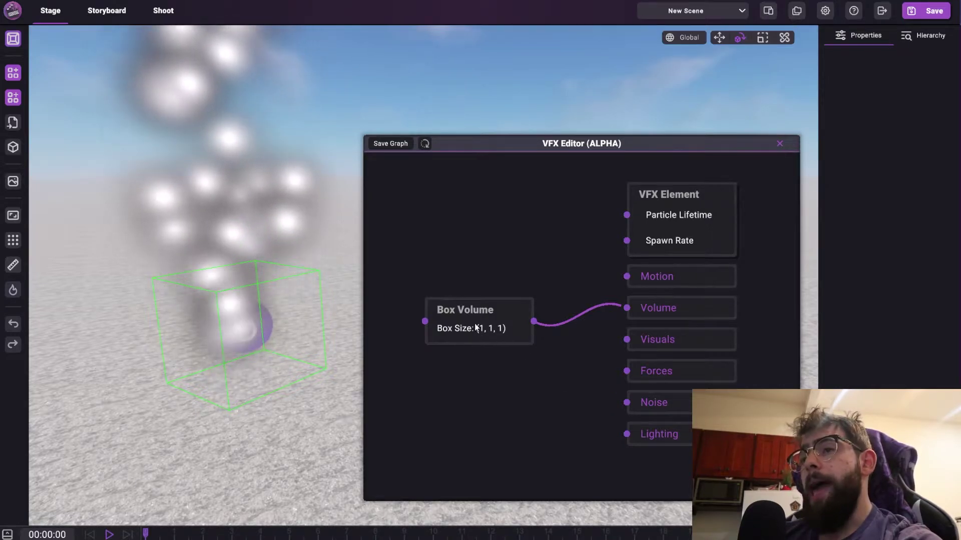
pyautogui.moveTo(475, 343); pyautogui.dragTo(505, 346)
pyautogui.rightClick(484, 367)
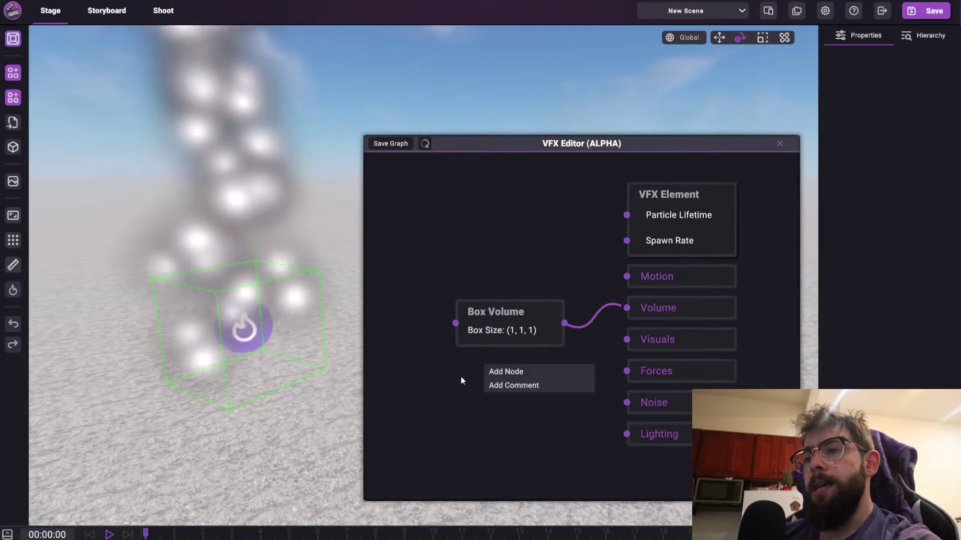
pyautogui.rightClick(437, 383)
pyautogui.click(440, 389)
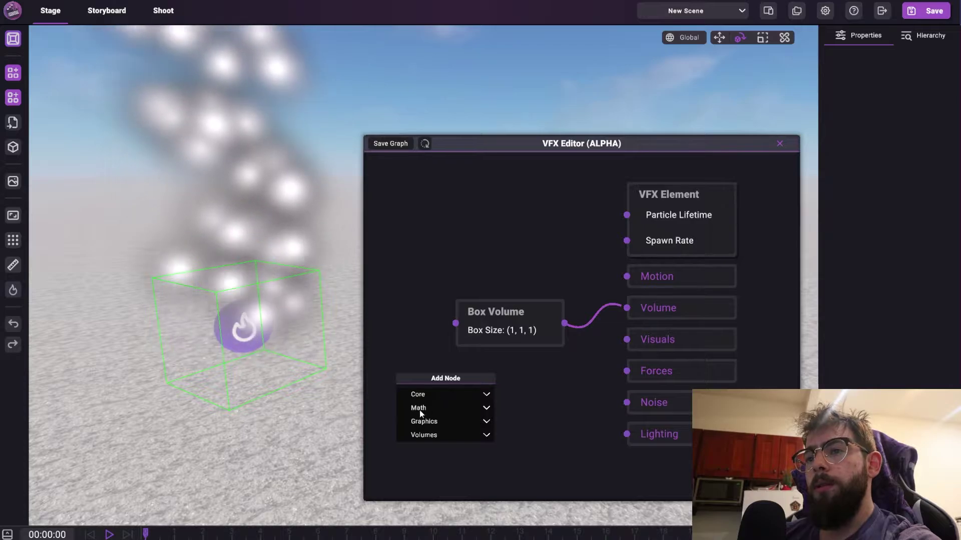
pyautogui.click(421, 408)
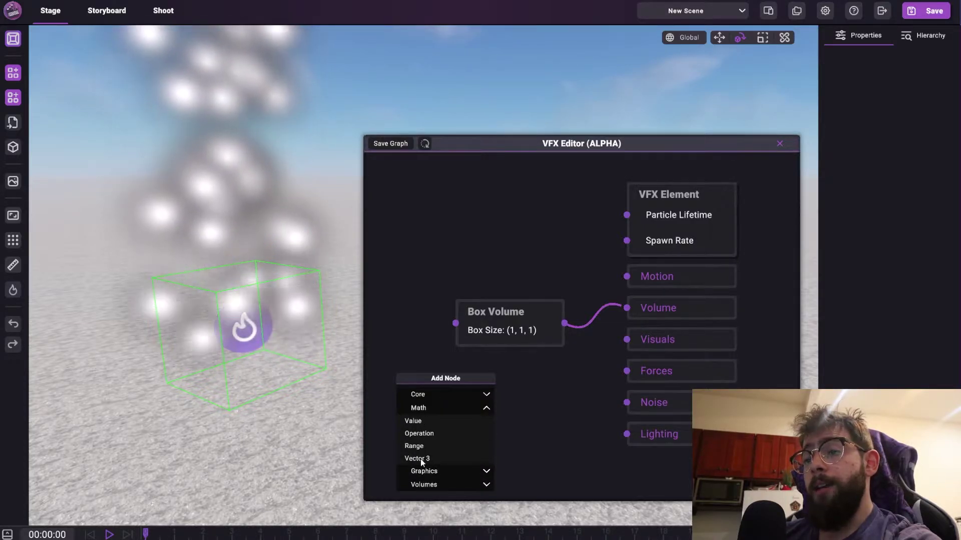
pyautogui.click(421, 458)
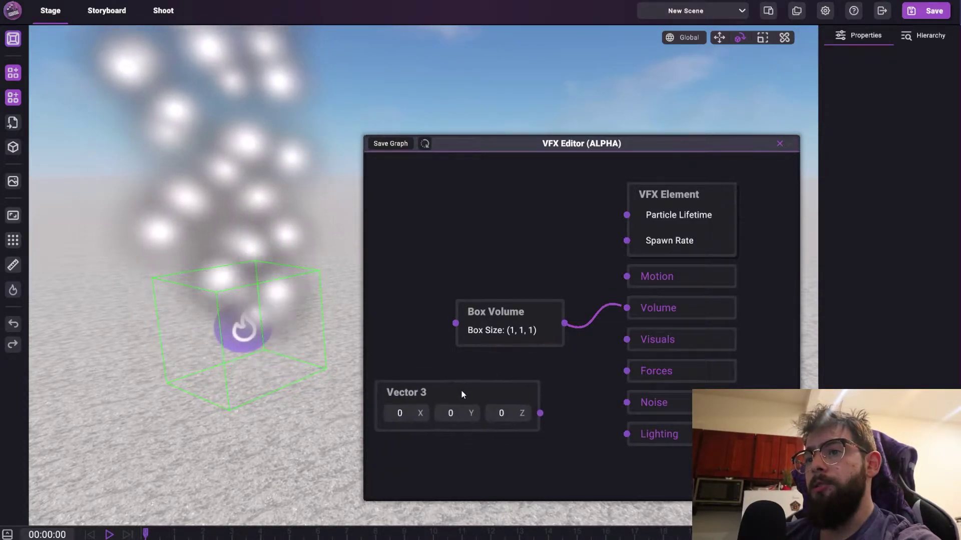
# Step: Set the Vector 3 node to X 1, Y 2, Z 3 and connect it to the Box Volume node's input
pyautogui.moveTo(399, 370); pyautogui.dragTo(436, 350)
pyautogui.click(483, 381)
pyautogui.write('2')
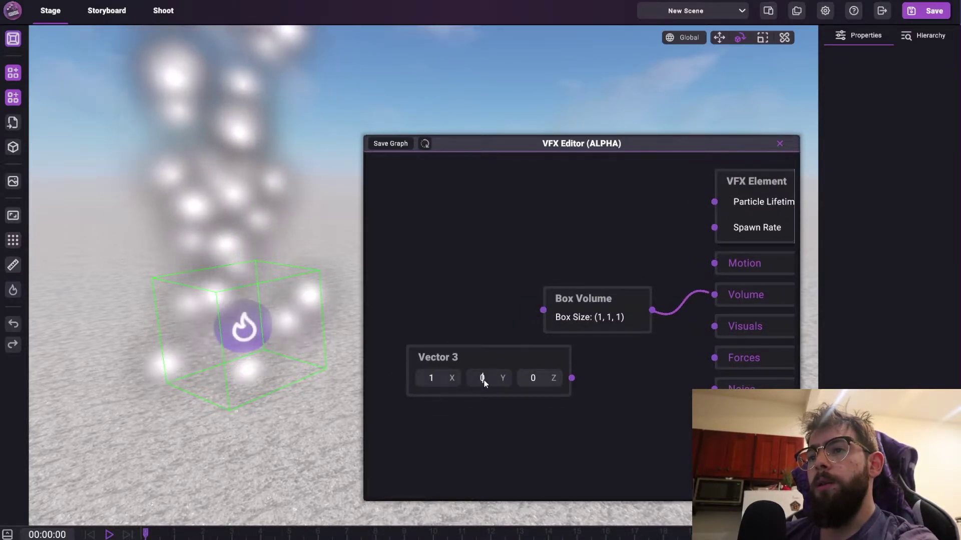
pyautogui.click(549, 379)
pyautogui.write('3')
pyautogui.moveTo(572, 379); pyautogui.dragTo(604, 307)
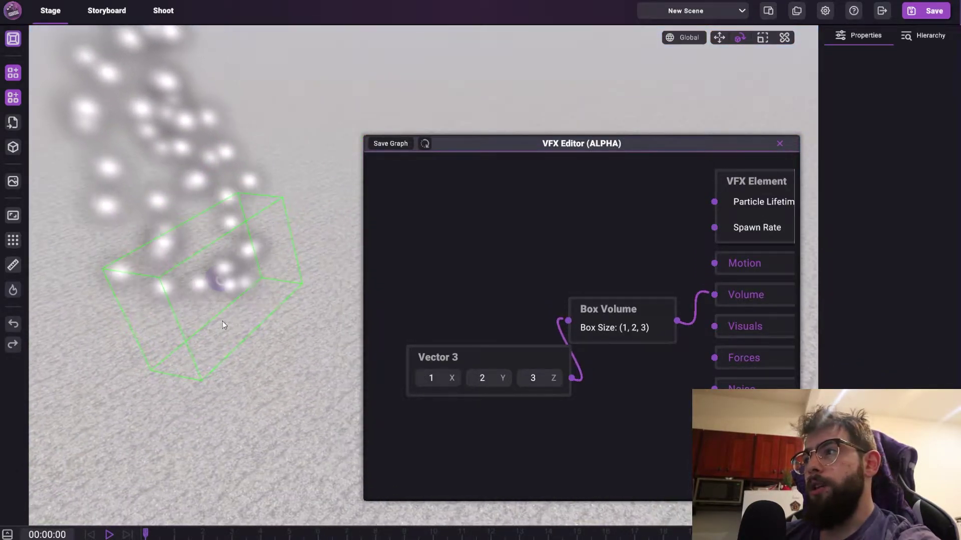
# Step: Arrange the Vector 3, Box Volume and VFX Element nodes in a row with clear spacing between them
pyautogui.moveTo(505, 359); pyautogui.dragTo(446, 301)
pyautogui.moveTo(620, 309); pyautogui.dragTo(609, 295)
pyautogui.scroll(-1, 598, 358)
pyautogui.scroll(-2, 596, 358)
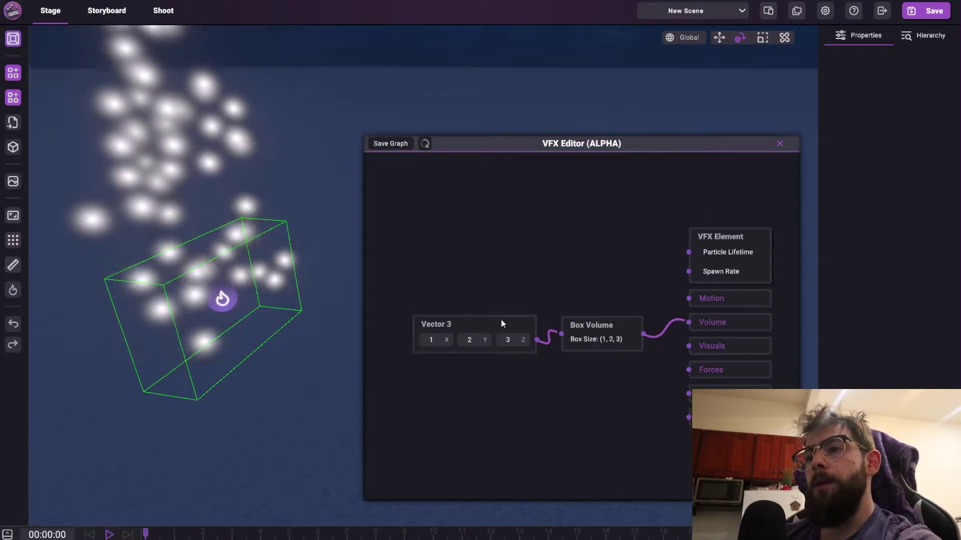
pyautogui.moveTo(500, 319); pyautogui.dragTo(468, 319)
pyautogui.moveTo(581, 325); pyautogui.dragTo(561, 328)
pyautogui.moveTo(716, 238); pyautogui.dragTo(715, 234)
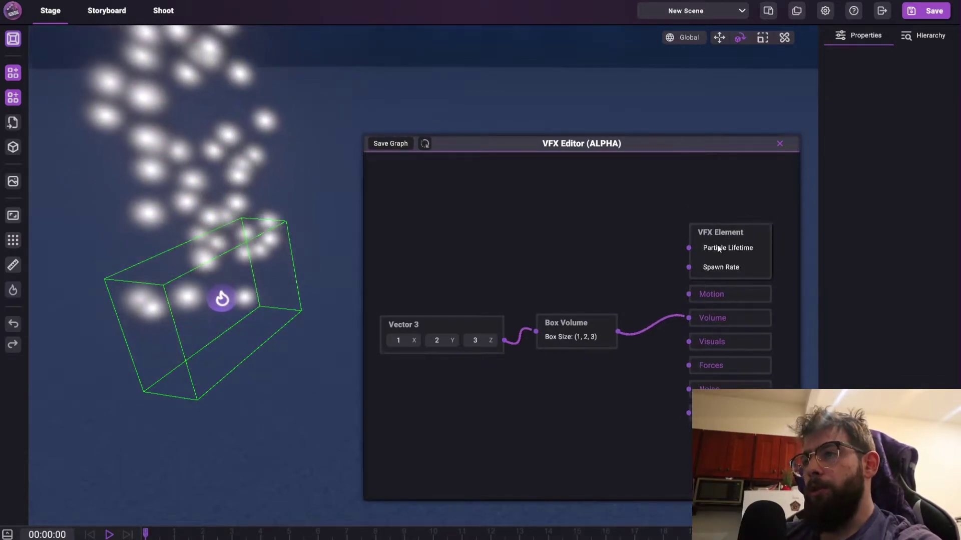
pyautogui.moveTo(587, 341); pyautogui.dragTo(597, 341)
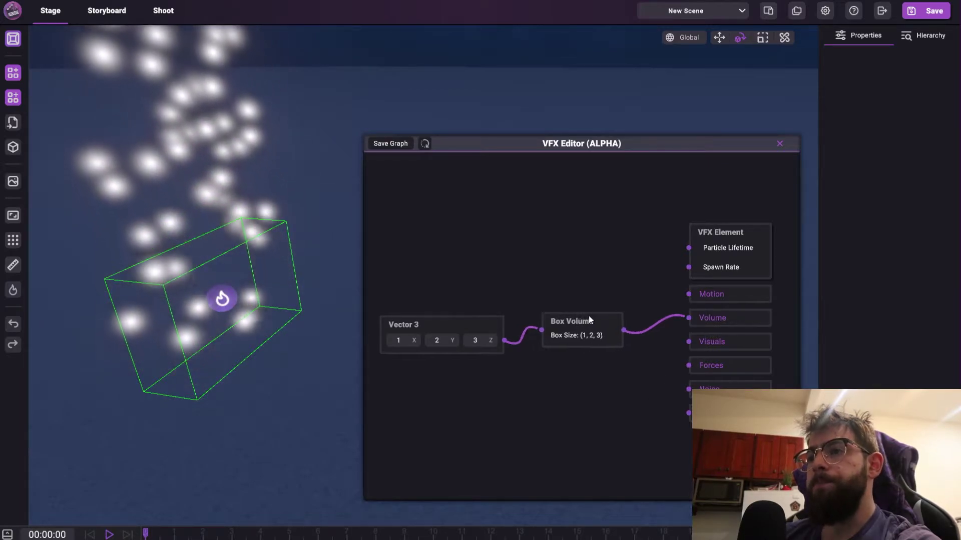
# Step: Add a Sphere Volume node below the connected nodes, look at its Radius setting, and delete the node
pyautogui.rightClick(459, 382)
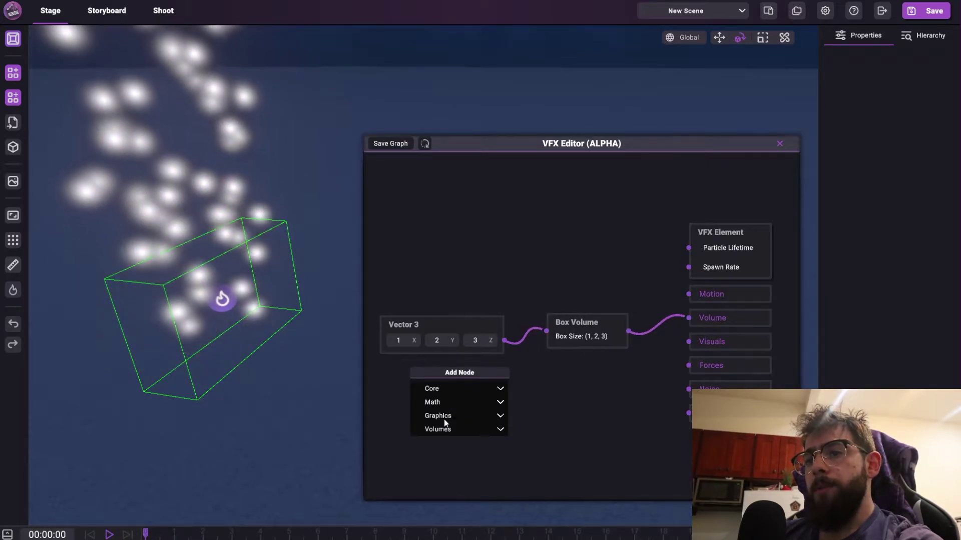
pyautogui.click(438, 429)
pyautogui.click(436, 468)
pyautogui.moveTo(443, 455); pyautogui.dragTo(505, 409)
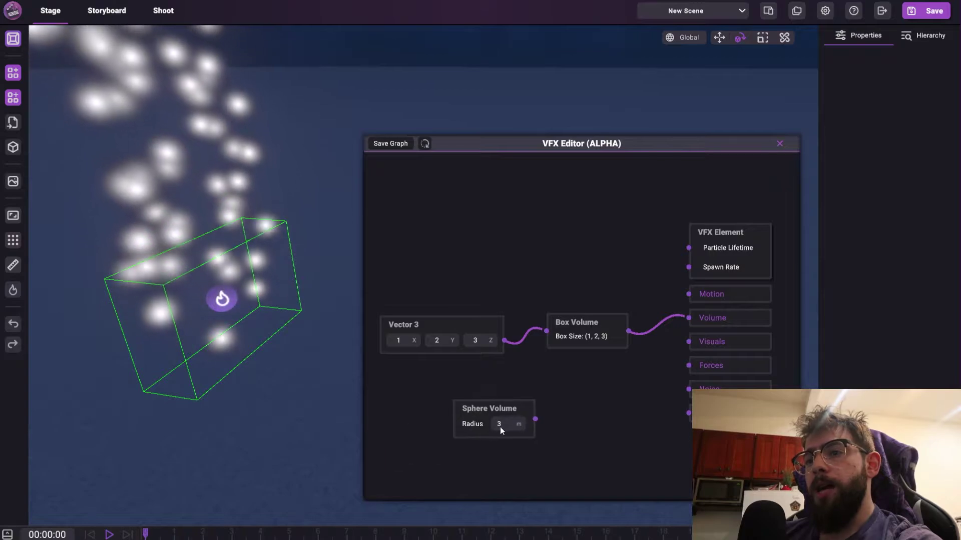
pyautogui.rightClick(512, 419)
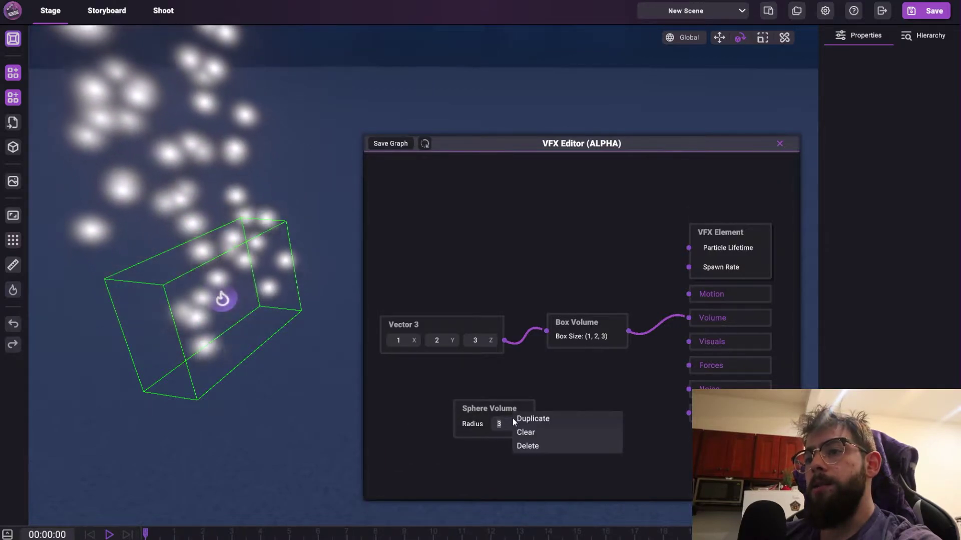
pyautogui.click(518, 443)
# Step: Add a Cone Volume node below the connected nodes, look at its Angle setting, and delete the node
pyautogui.rightClick(515, 444)
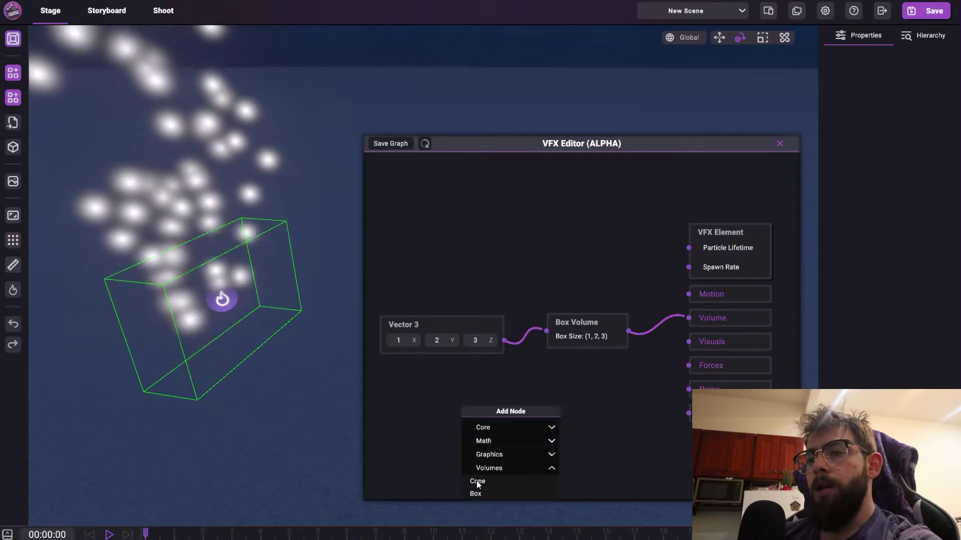
pyautogui.click(477, 481)
pyautogui.moveTo(482, 474); pyautogui.dragTo(503, 413)
pyautogui.rightClick(521, 432)
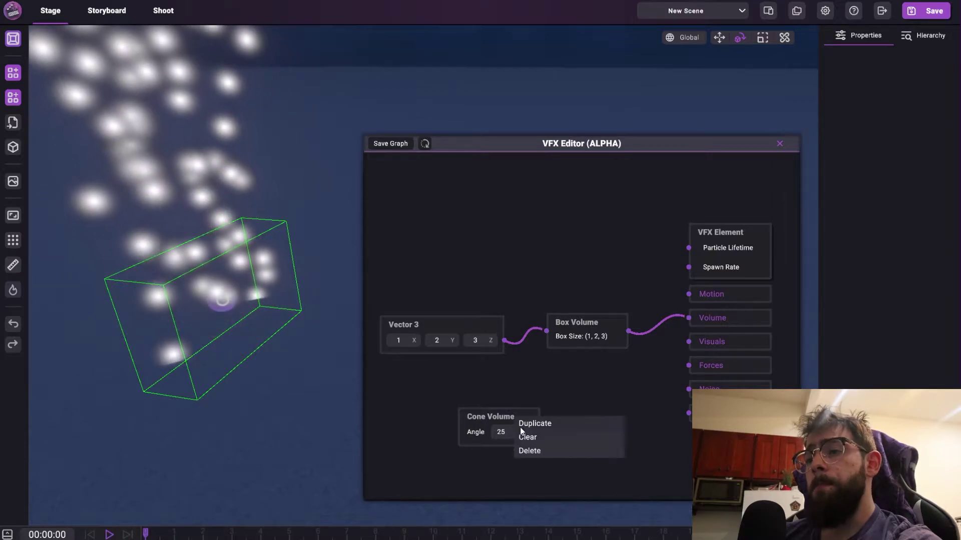
pyautogui.click(529, 453)
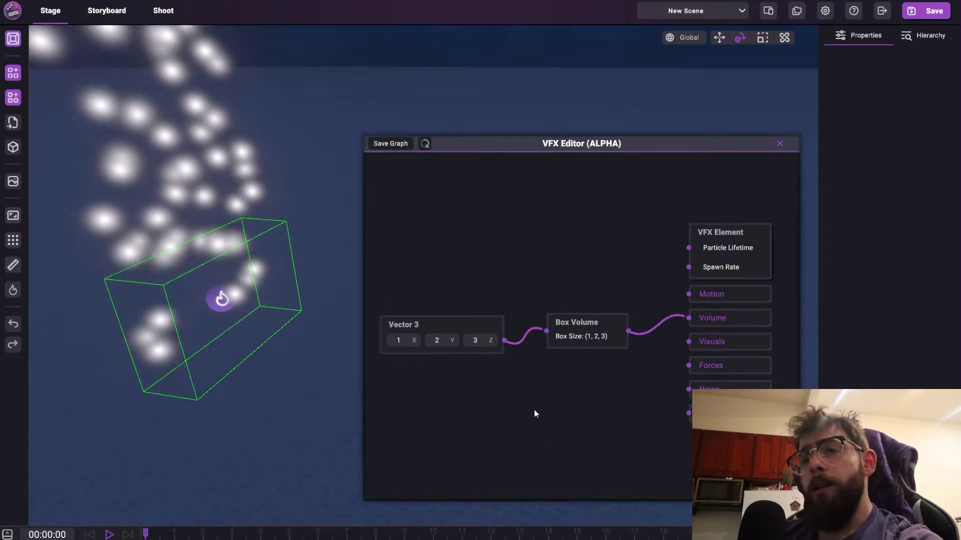
pyautogui.moveTo(512, 264); pyautogui.dragTo(534, 249)
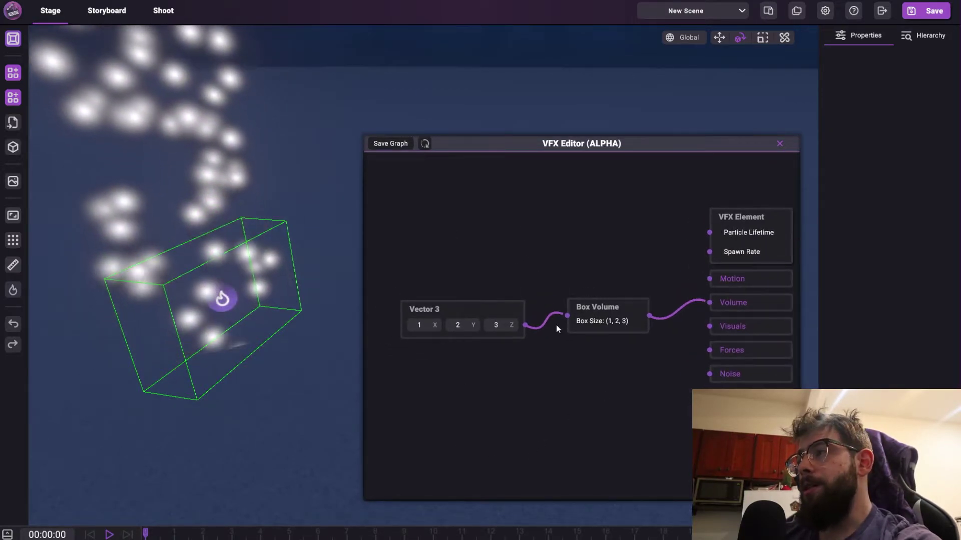
pyautogui.moveTo(607, 277); pyautogui.dragTo(593, 273)
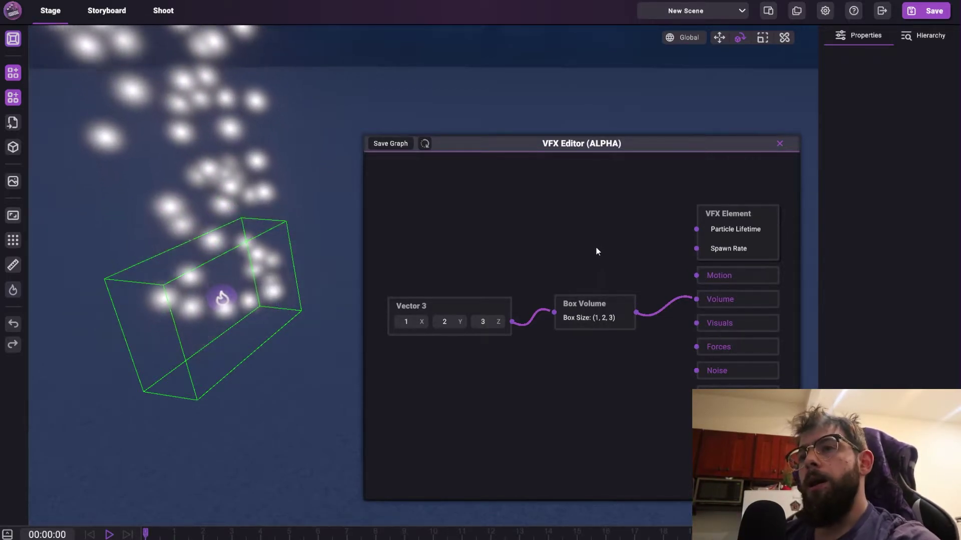
pyautogui.moveTo(595, 248); pyautogui.dragTo(595, 250)
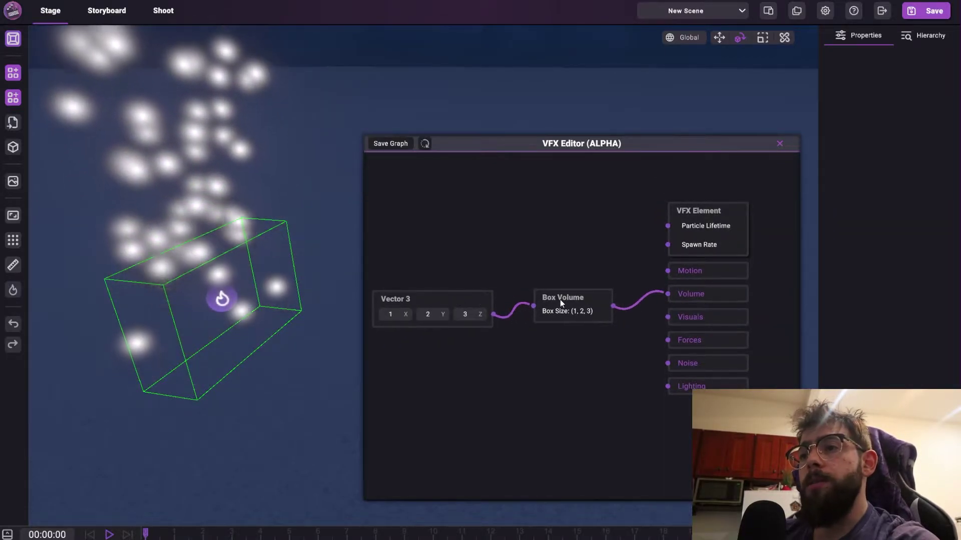
pyautogui.moveTo(542, 301); pyautogui.dragTo(552, 300)
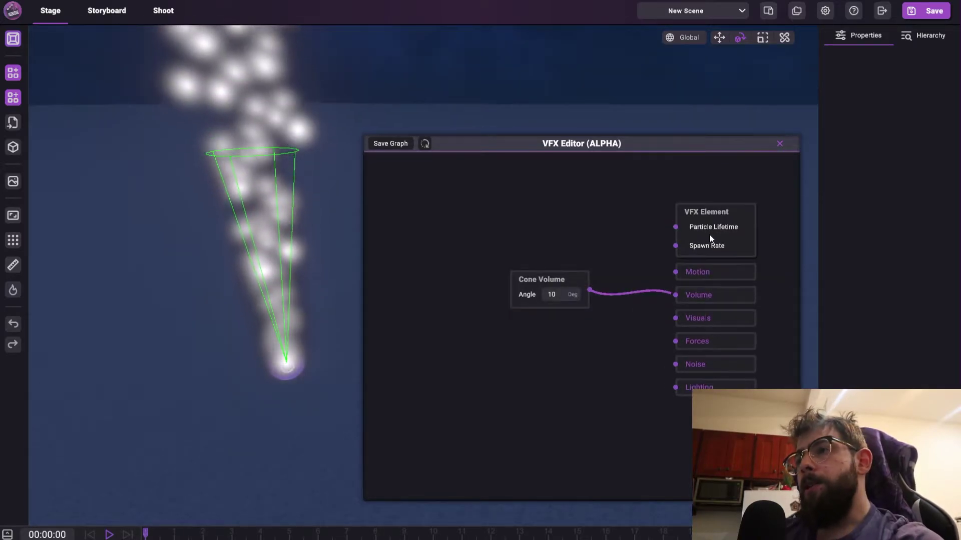
# Step: Add a Value node above the Cone Volume node, set it to 1, and connect it to the VFX Element's Particle Lifetime
pyautogui.rightClick(561, 206)
pyautogui.click(510, 219)
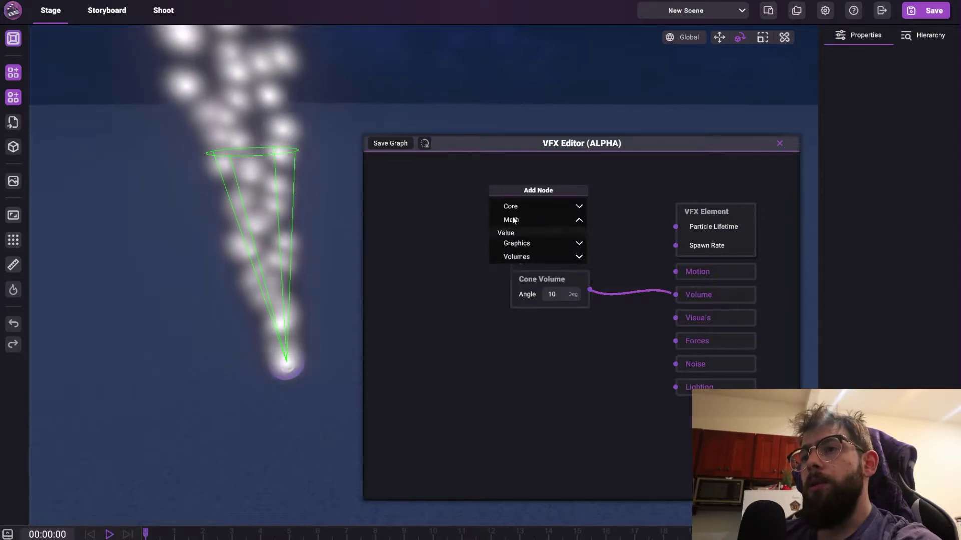
pyautogui.click(509, 235)
pyautogui.moveTo(509, 234); pyautogui.dragTo(675, 227)
pyautogui.click(532, 212)
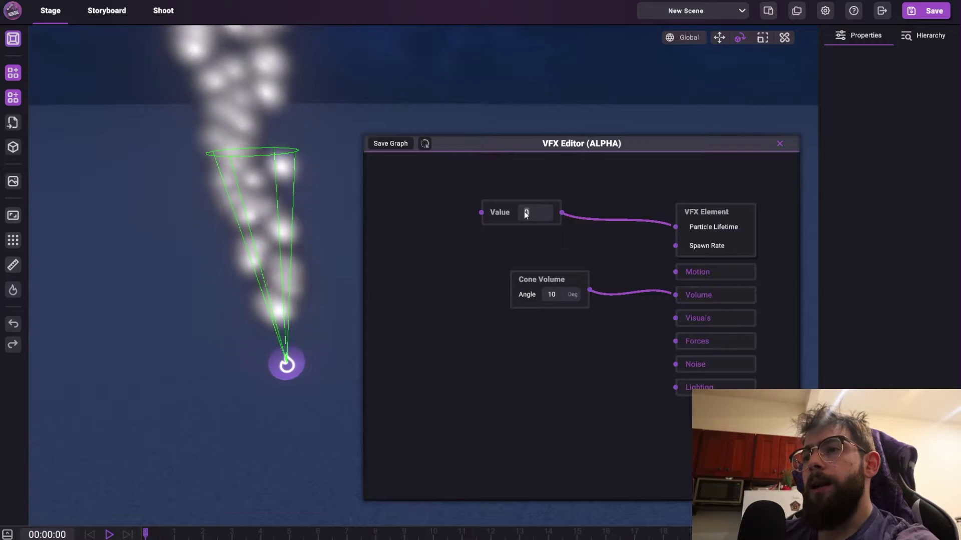
pyautogui.write('1')
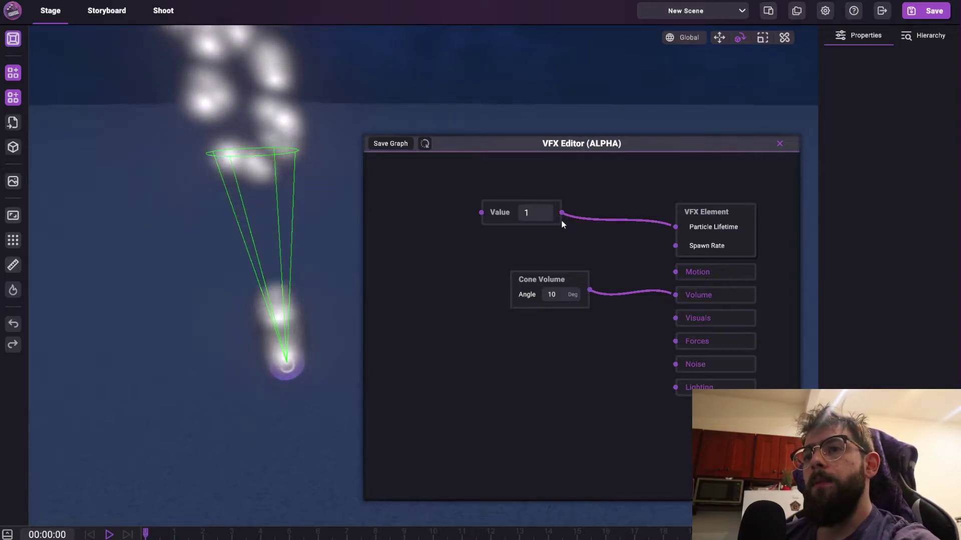
pyautogui.write('q')
pyautogui.moveTo(294, 330); pyautogui.dragTo(275, 283, button='right')
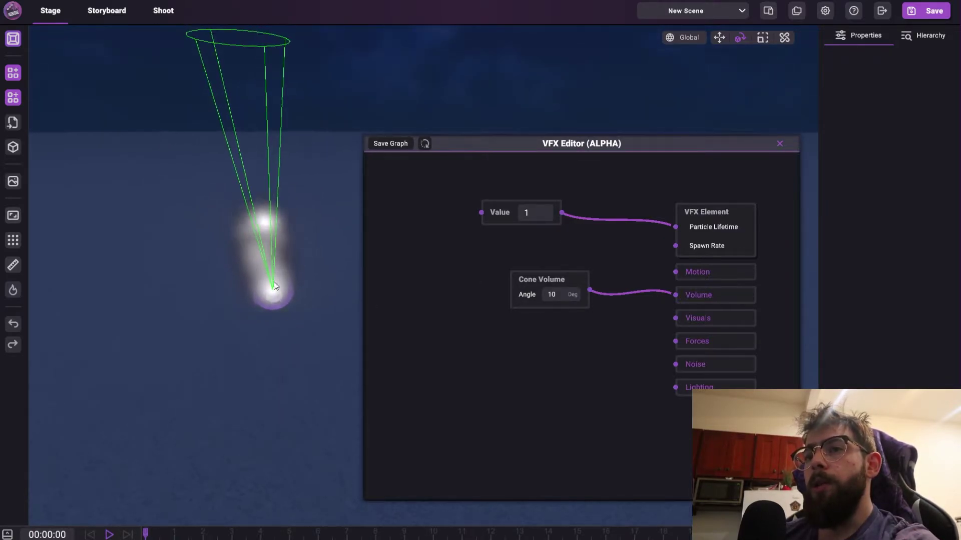
pyautogui.moveTo(506, 207); pyautogui.dragTo(519, 189)
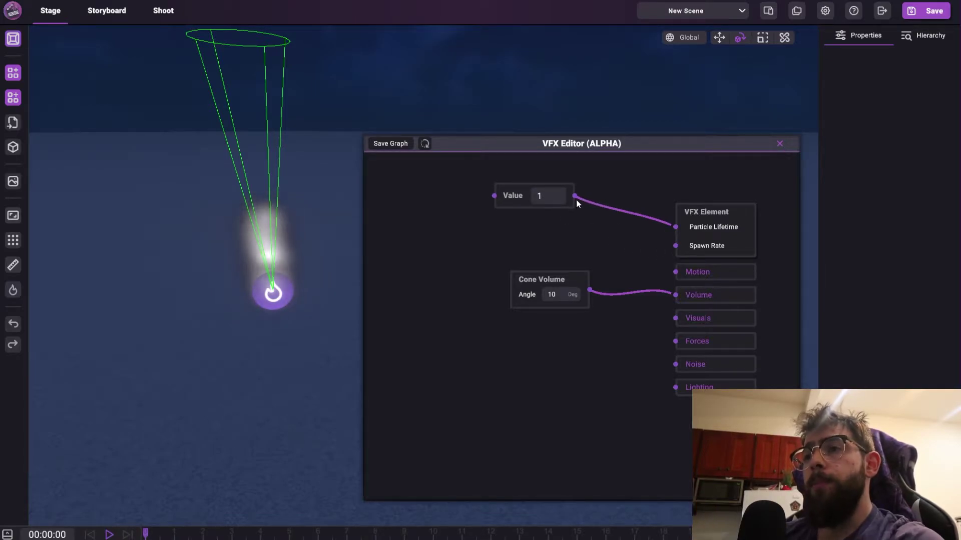
# Step: Connect the Value node to Spawn Rate as well and remove that connection
pyautogui.moveTo(574, 196); pyautogui.dragTo(676, 249)
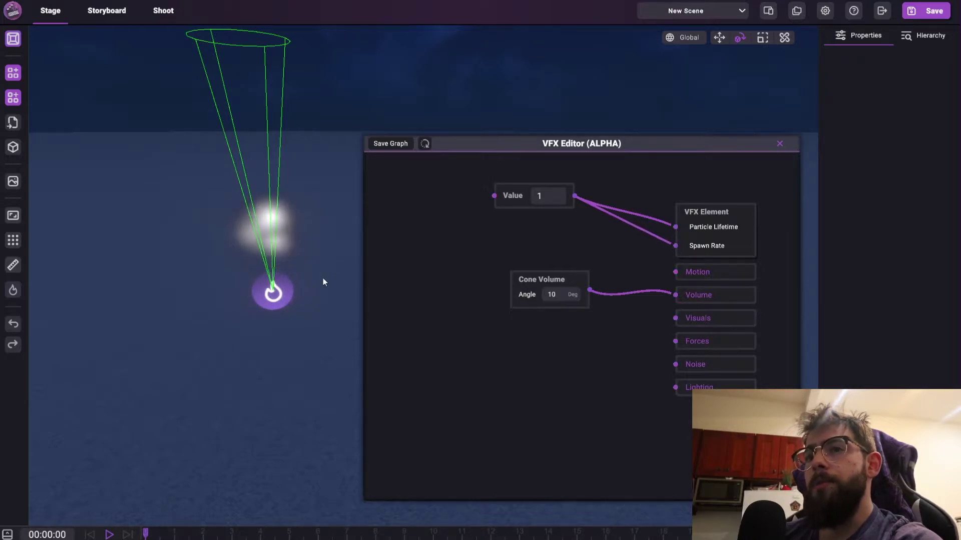
pyautogui.click(616, 218)
# Step: Add a second Value node below the first, set it to 10, and connect it to the VFX Element's Spawn Rate
pyautogui.rightClick(499, 240)
pyautogui.click(502, 240)
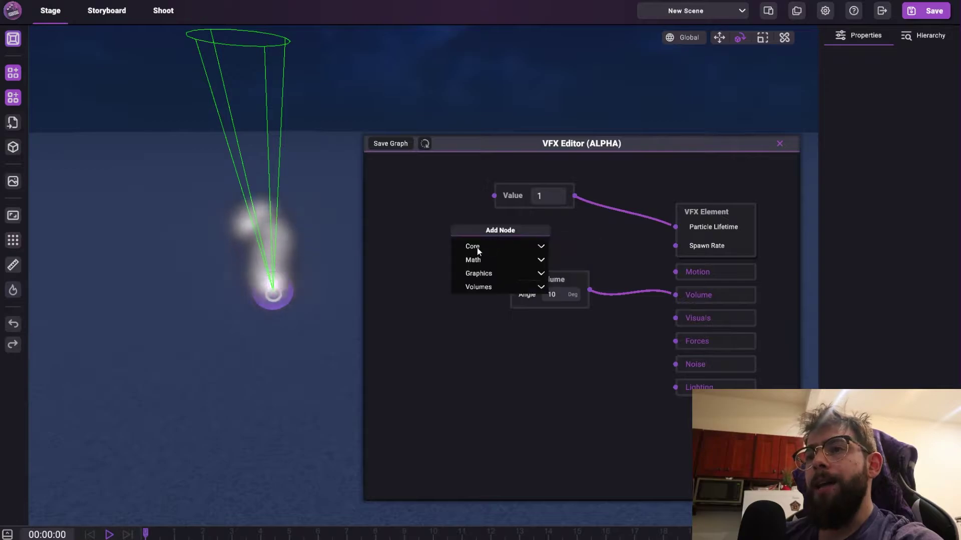
pyautogui.click(477, 260)
pyautogui.click(472, 273)
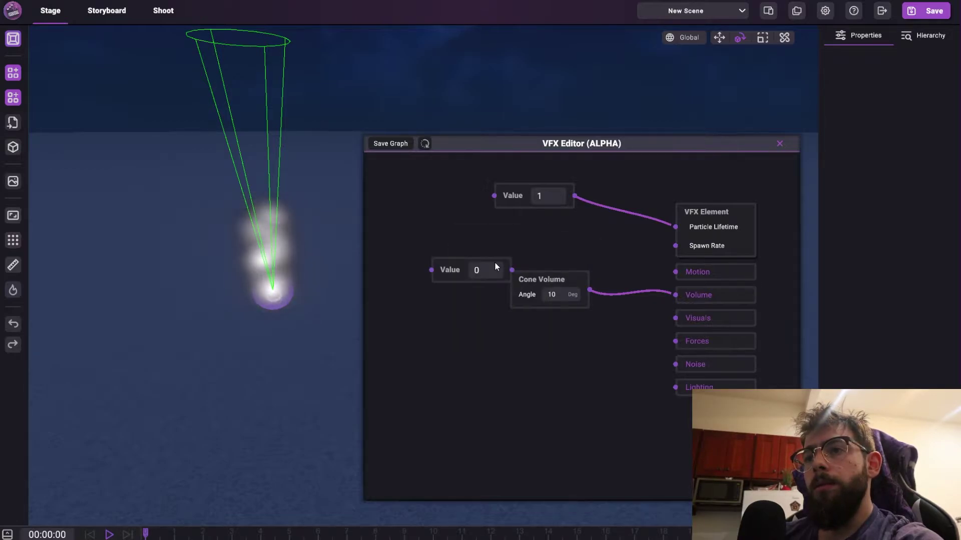
pyautogui.moveTo(511, 271); pyautogui.dragTo(675, 246)
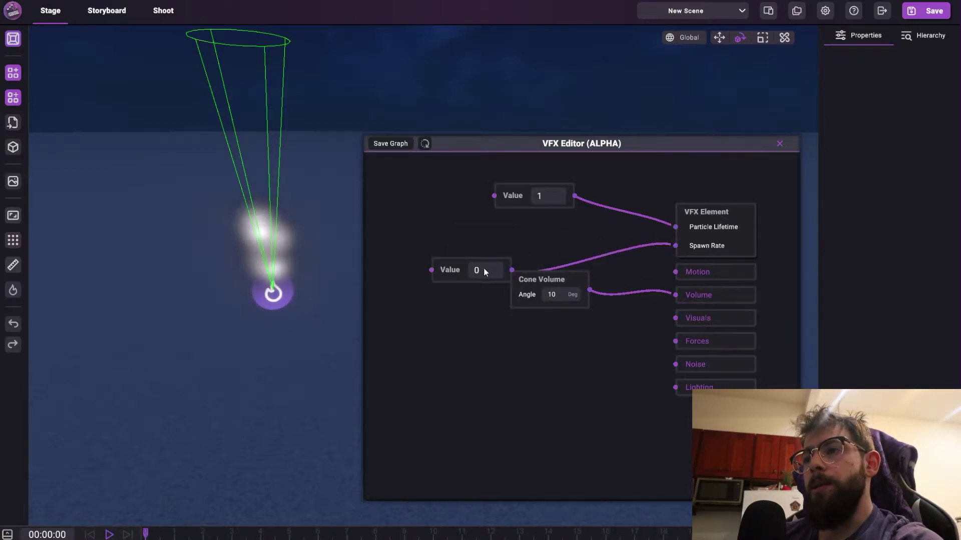
pyautogui.moveTo(484, 267); pyautogui.dragTo(492, 246)
pyautogui.write('10')
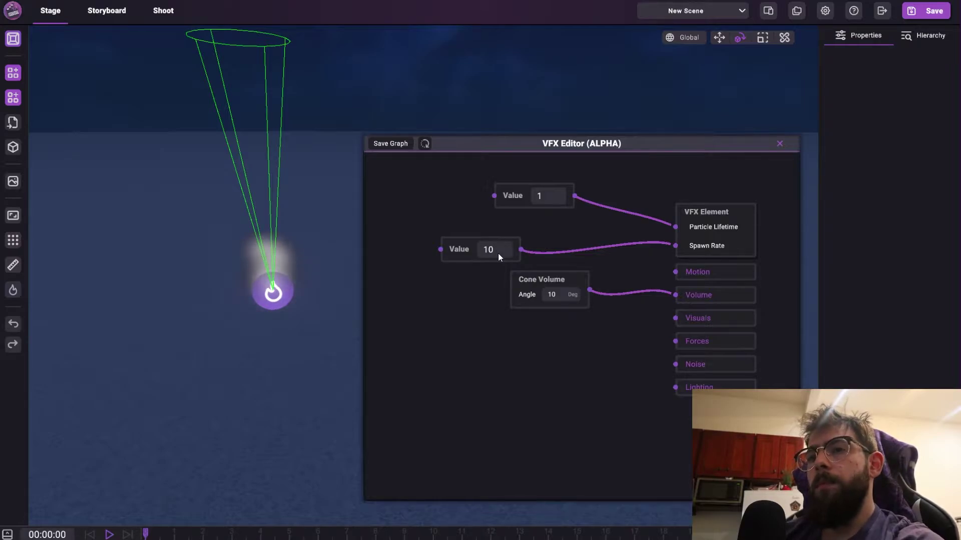
pyautogui.moveTo(227, 292); pyautogui.dragTo(241, 273, button='right')
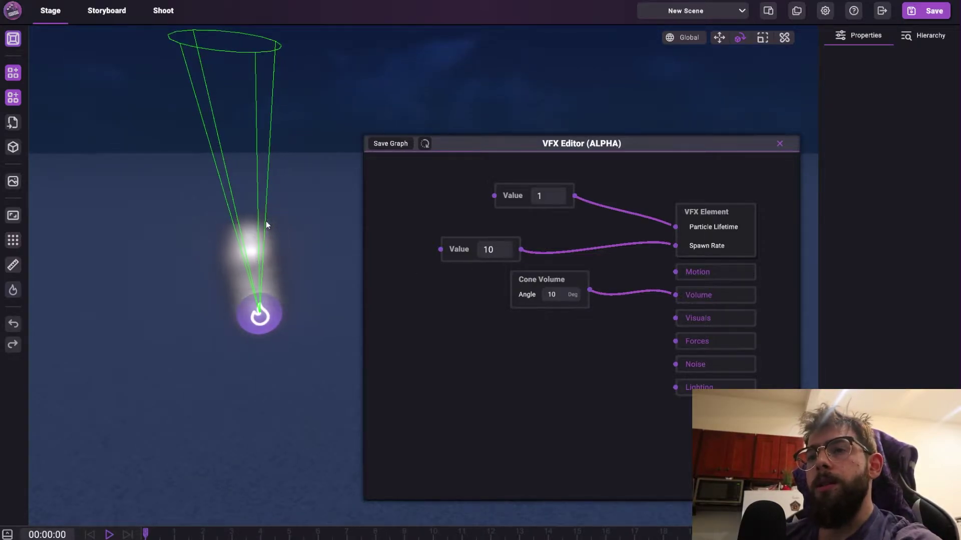
pyautogui.moveTo(460, 252); pyautogui.dragTo(470, 242)
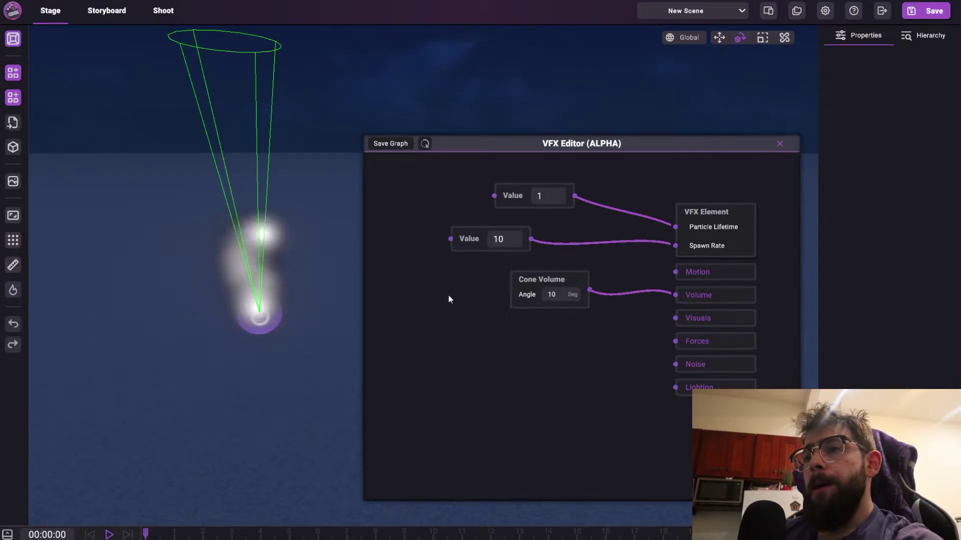
# Step: Add a Math Operation node with Multiply beside the Value nodes and connect both Value outputs to its input
pyautogui.moveTo(449, 295); pyautogui.dragTo(502, 312, button='middle')
pyautogui.moveTo(565, 212); pyautogui.dragTo(461, 195)
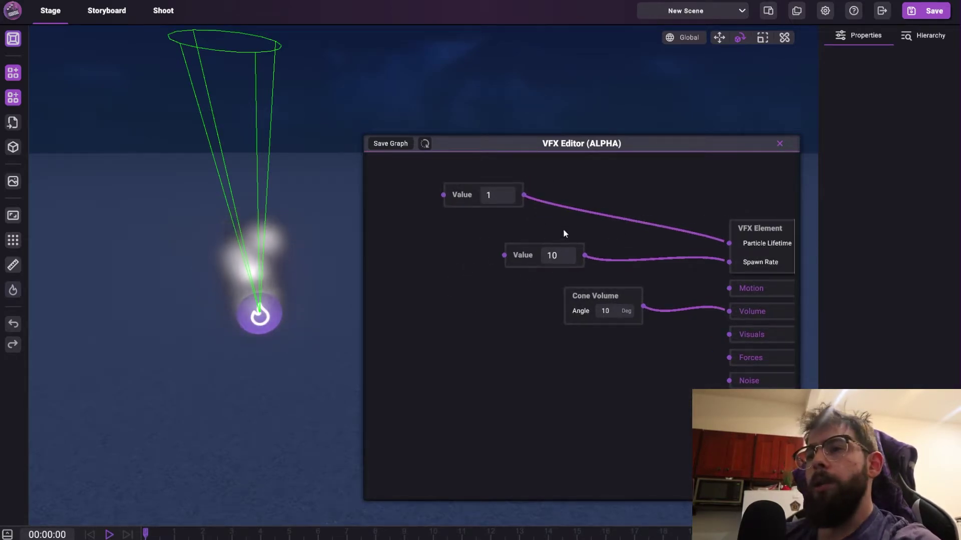
pyautogui.rightClick(623, 192)
pyautogui.click(602, 217)
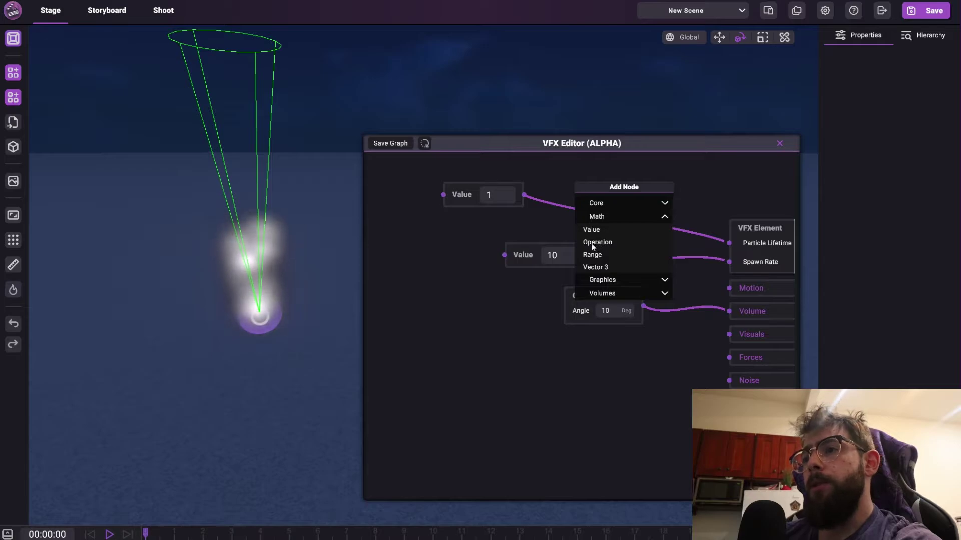
pyautogui.click(592, 241)
pyautogui.moveTo(586, 225); pyautogui.dragTo(645, 176)
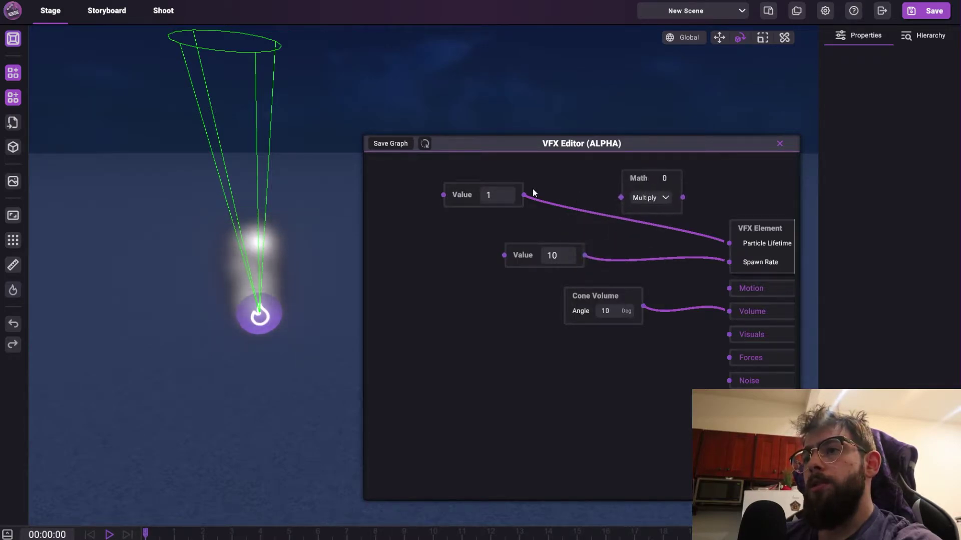
pyautogui.moveTo(524, 195); pyautogui.dragTo(621, 197)
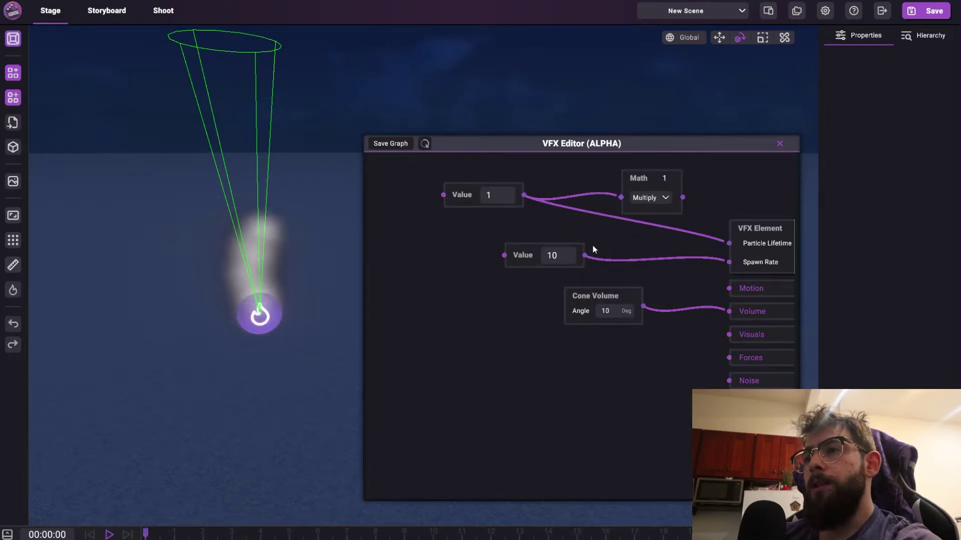
pyautogui.moveTo(584, 255); pyautogui.dragTo(621, 197)
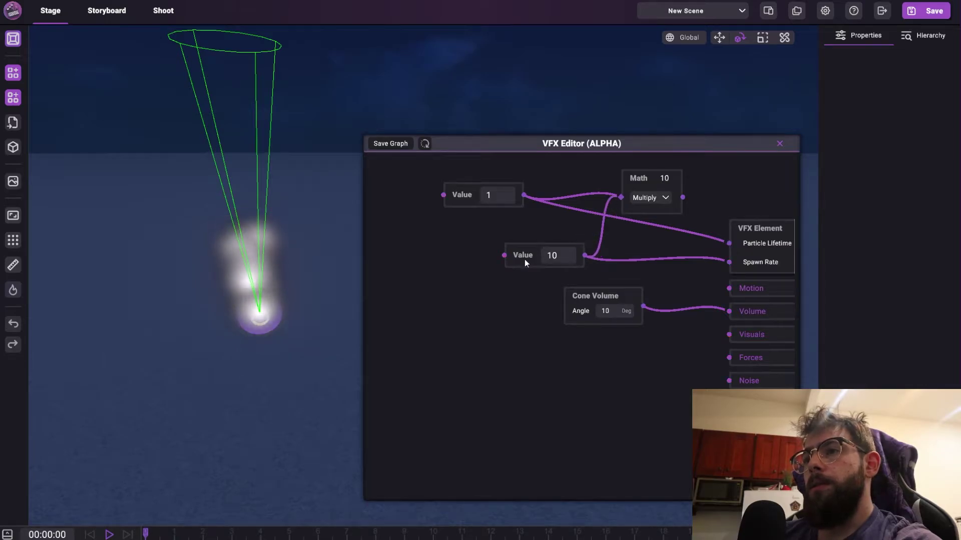
pyautogui.moveTo(524, 259); pyautogui.dragTo(506, 251)
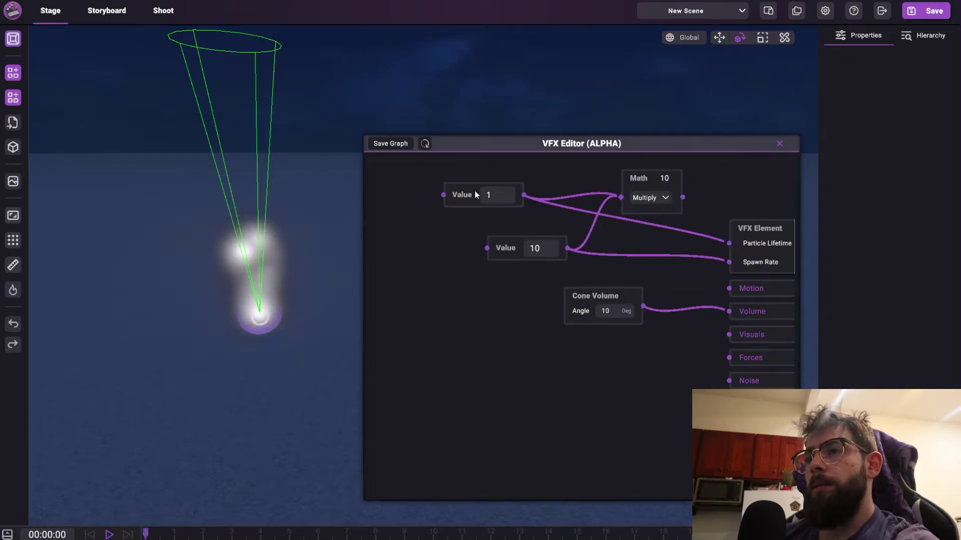
# Step: Set the Value node feeding Particle Lifetime to 2 and connect the Math node's output to Spawn Rate
pyautogui.write('2')
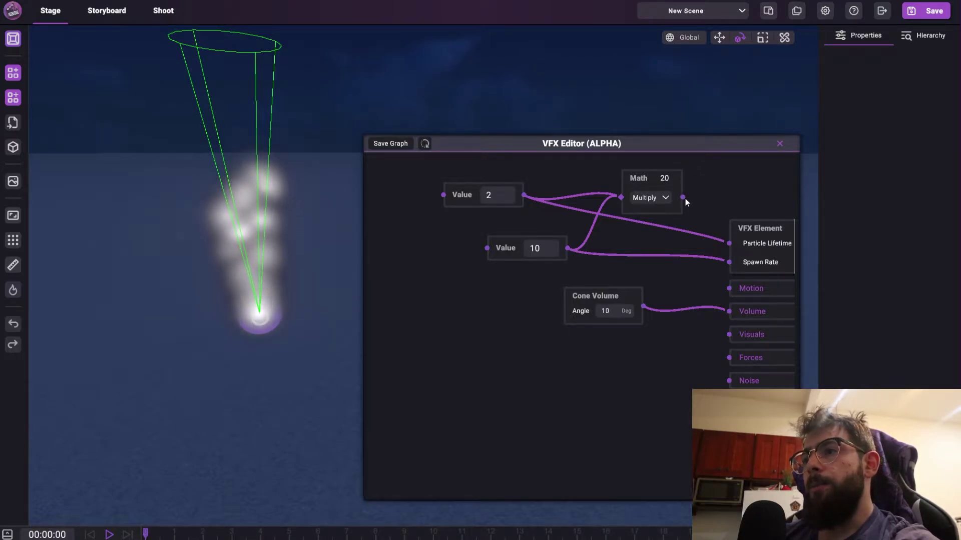
pyautogui.moveTo(683, 197); pyautogui.dragTo(728, 262)
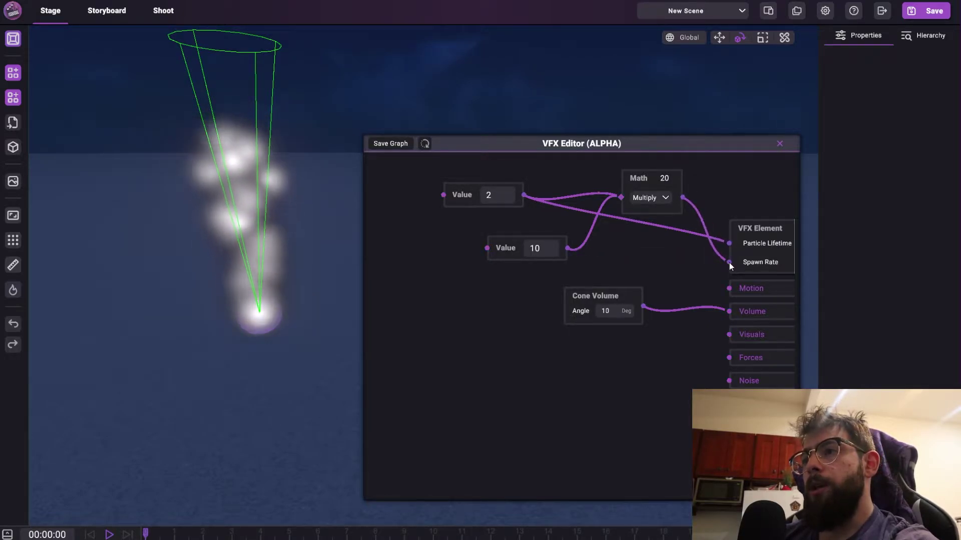
pyautogui.moveTo(650, 180); pyautogui.dragTo(643, 233)
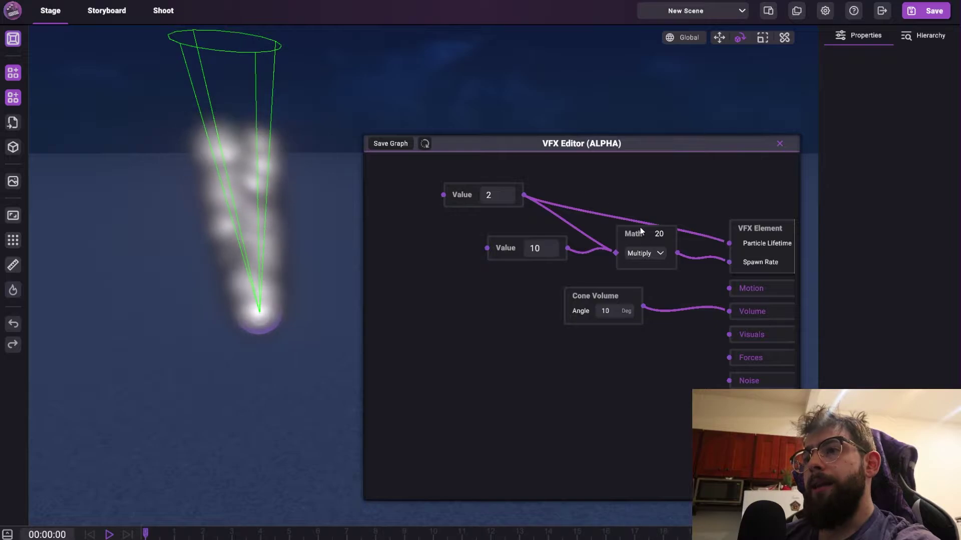
pyautogui.moveTo(529, 244); pyautogui.dragTo(497, 253)
pyautogui.click(645, 253)
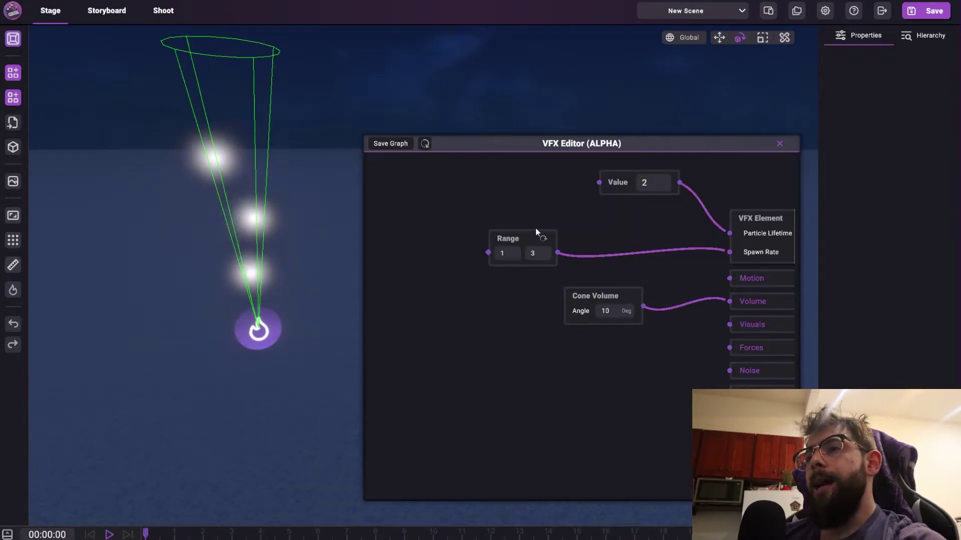
# Step: Connect the Value node to the Range node's input and place it above and ahead of the Range node
pyautogui.moveTo(535, 229); pyautogui.dragTo(603, 220)
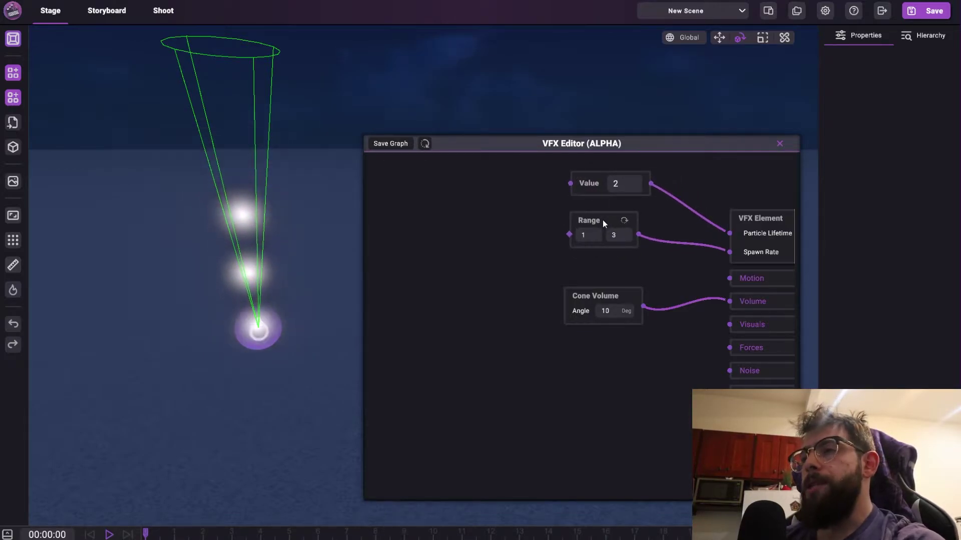
pyautogui.moveTo(602, 220); pyautogui.dragTo(506, 199)
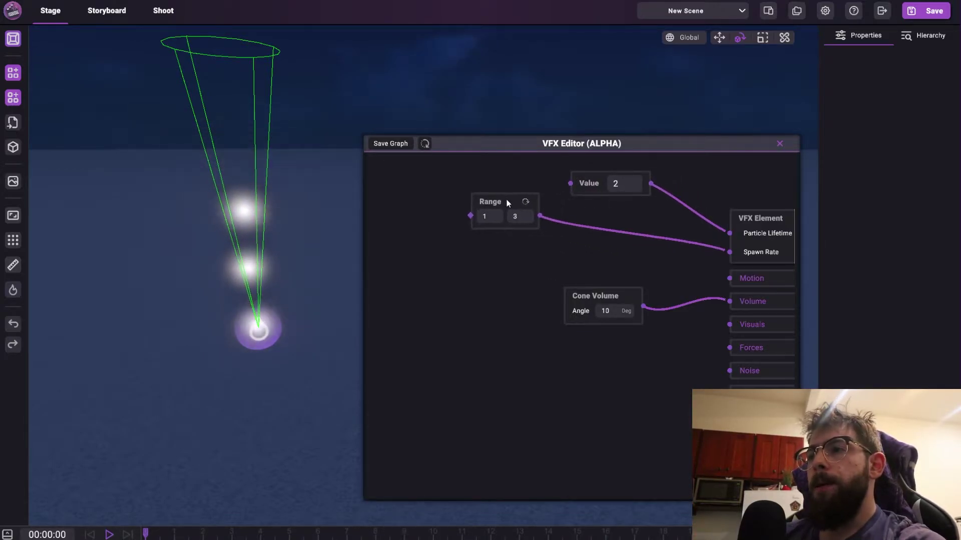
pyautogui.moveTo(587, 184); pyautogui.dragTo(587, 197)
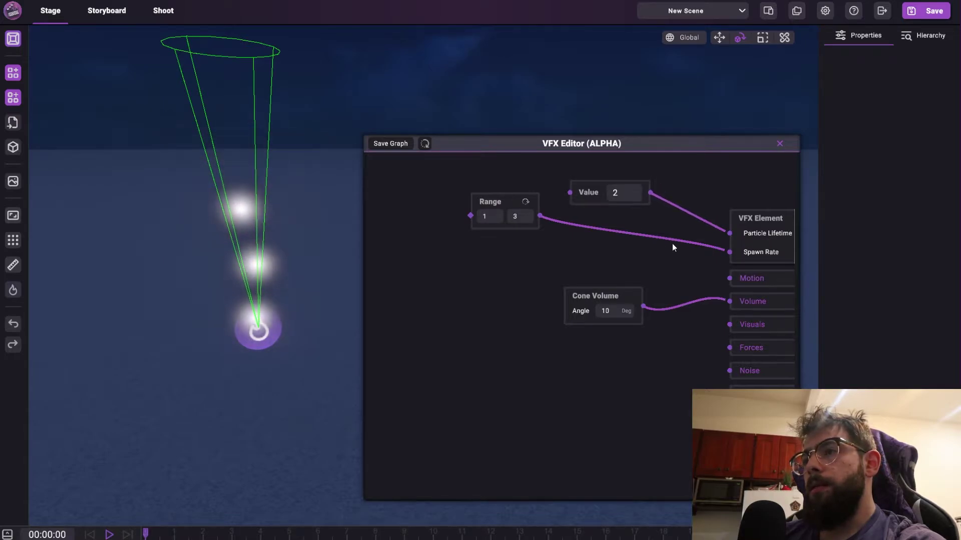
pyautogui.moveTo(645, 257); pyautogui.dragTo(645, 259)
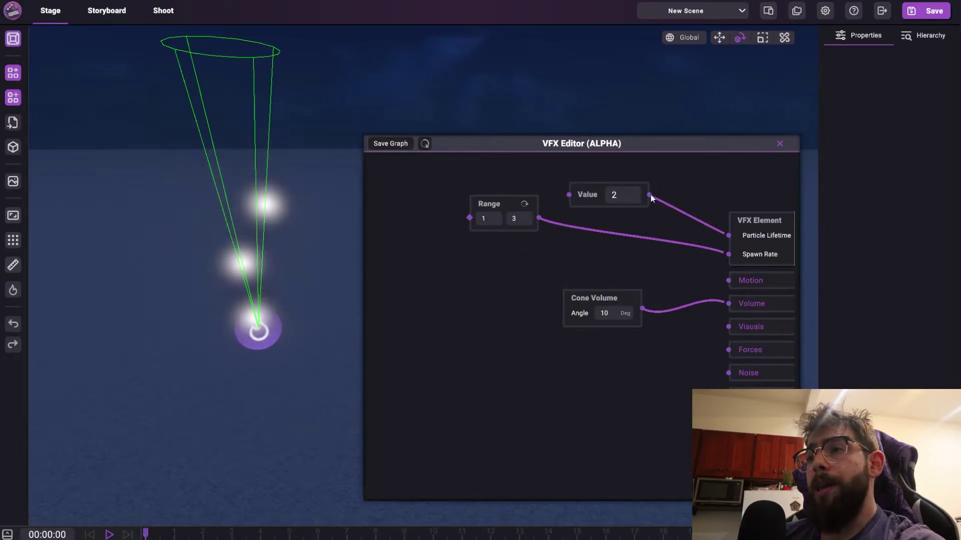
pyautogui.moveTo(650, 196); pyautogui.dragTo(469, 218)
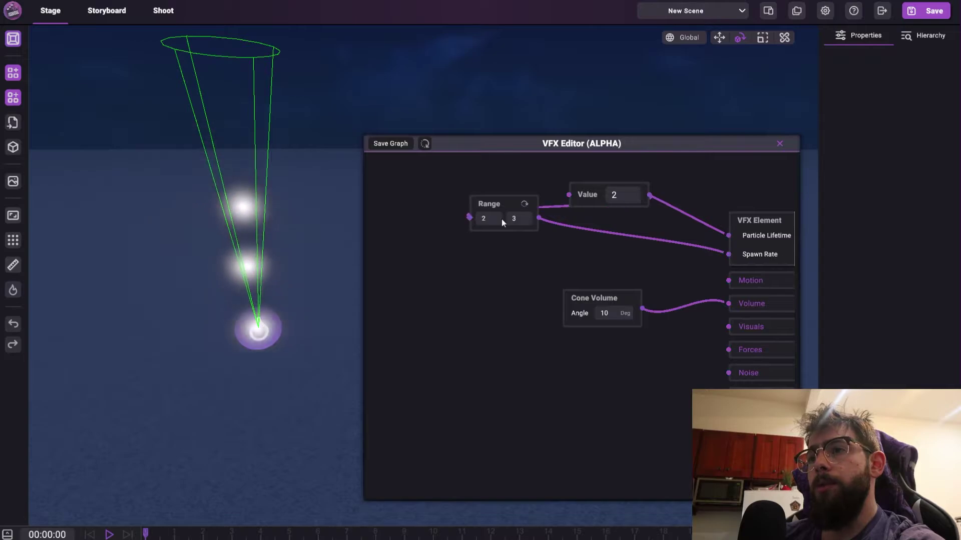
pyautogui.moveTo(574, 193); pyautogui.dragTo(376, 167)
pyautogui.moveTo(499, 202); pyautogui.dragTo(524, 214)
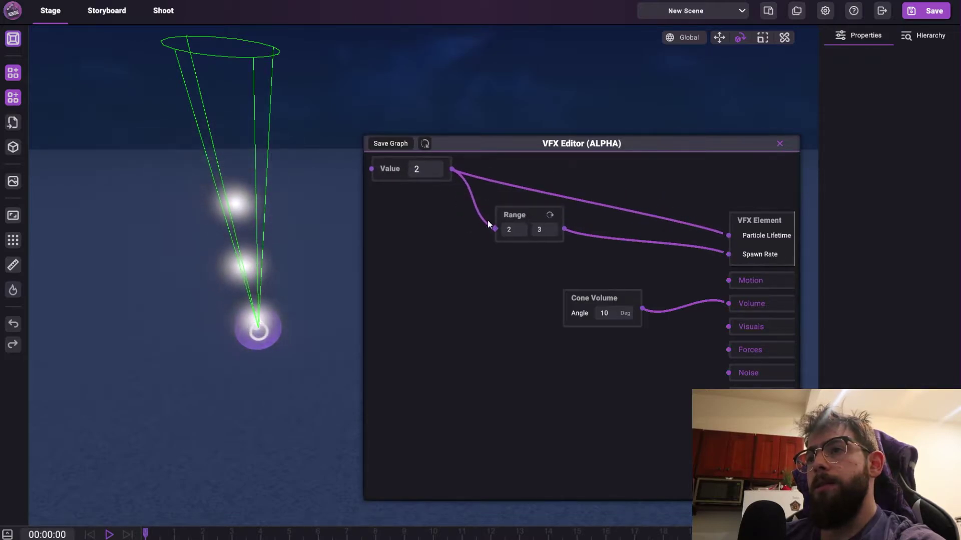
# Step: Set the Range node's upper value to 400
pyautogui.doubleClick(540, 229)
pyautogui.write('4')
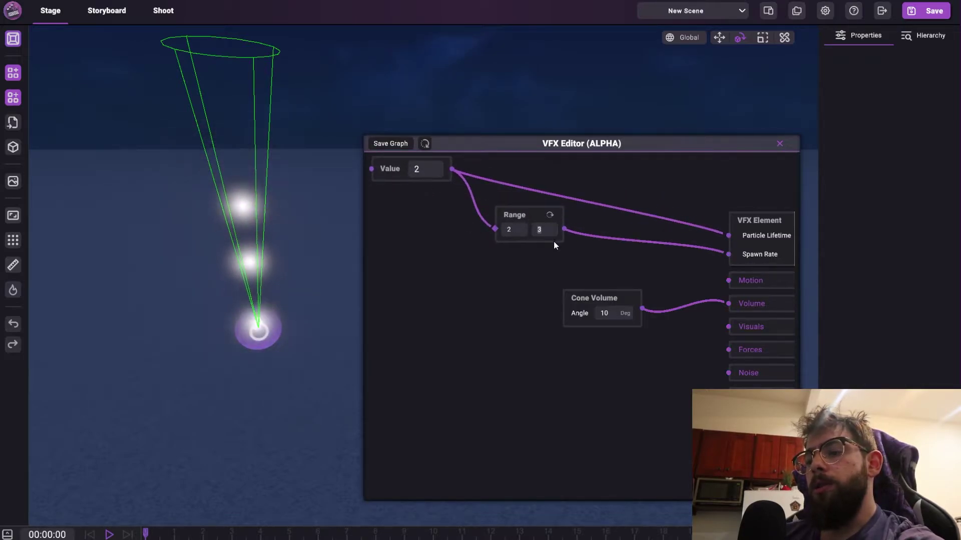
pyautogui.write('00')
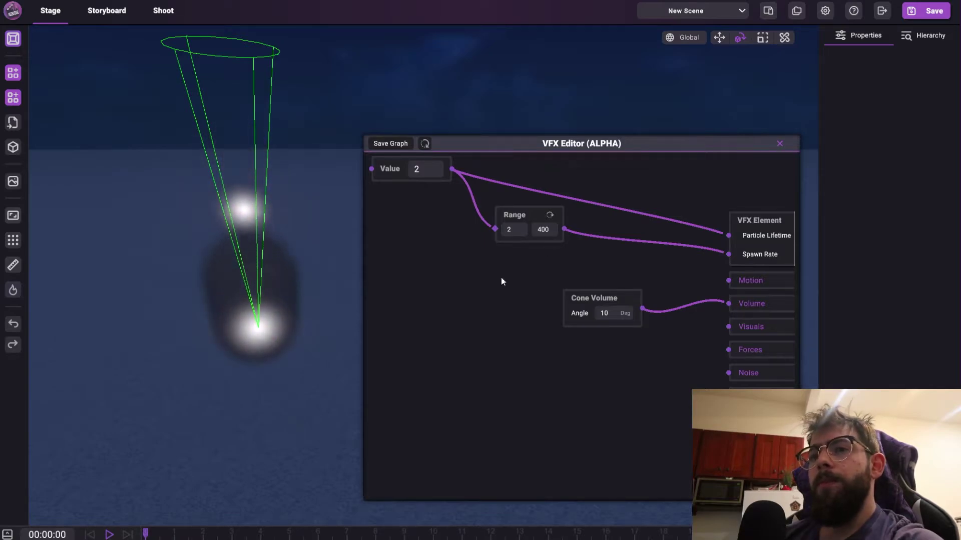
# Step: Remove the Range node and connect the Value node directly to the VFX Element's Spawn Rate
pyautogui.rightClick(583, 235)
pyautogui.click(593, 241)
pyautogui.moveTo(453, 169); pyautogui.dragTo(728, 254)
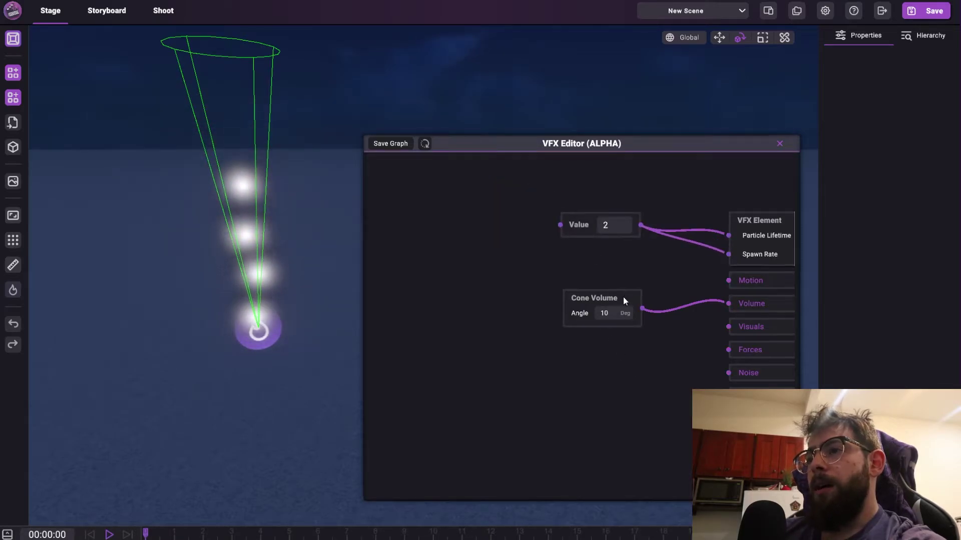
# Step: Move the Cone Volume node out of the way past the VFX Element and add a Core Motion node below the Value node
pyautogui.moveTo(444, 302); pyautogui.dragTo(735, 269)
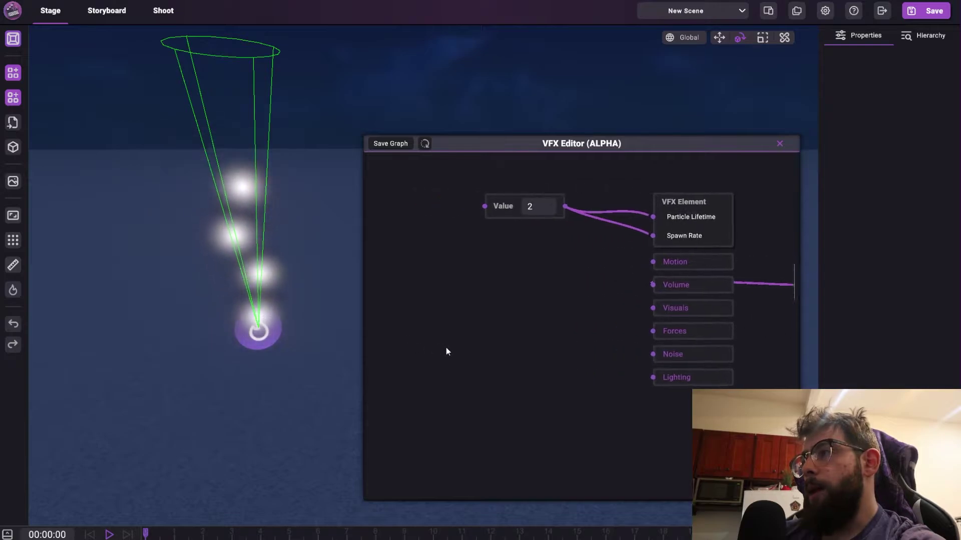
pyautogui.rightClick(521, 277)
pyautogui.click(526, 281)
pyautogui.click(523, 288)
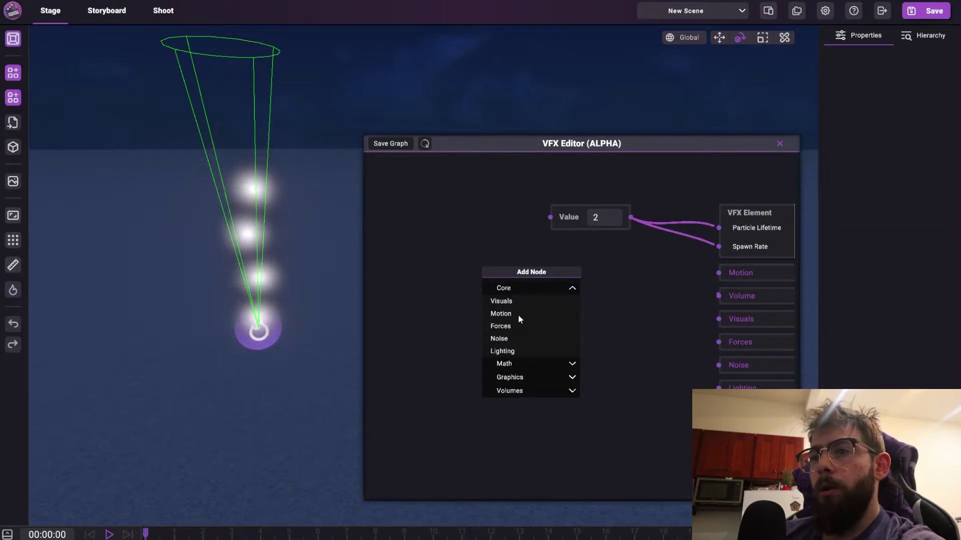
pyautogui.click(518, 315)
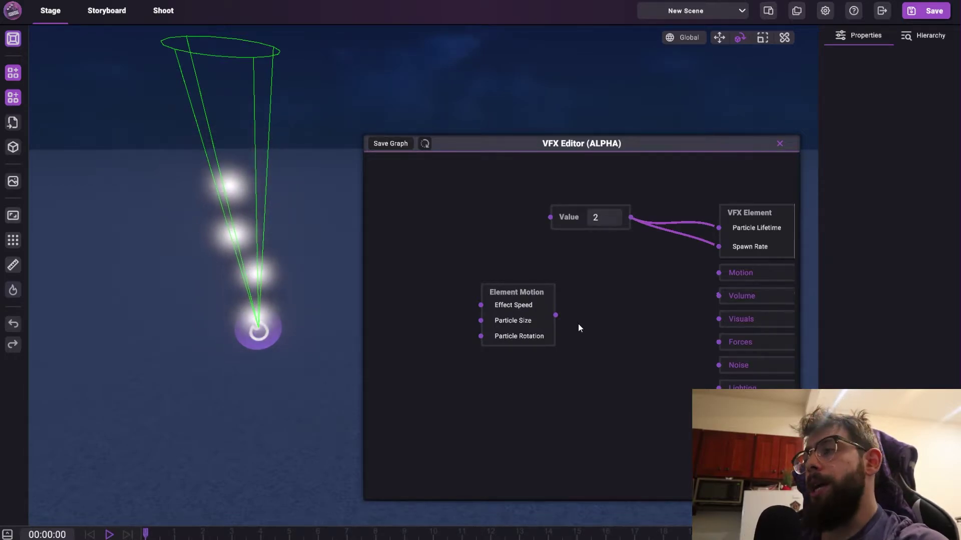
# Step: Connect the Element Motion node to the VFX Element's Motion input and arrange it below the Value node
pyautogui.click(270, 332)
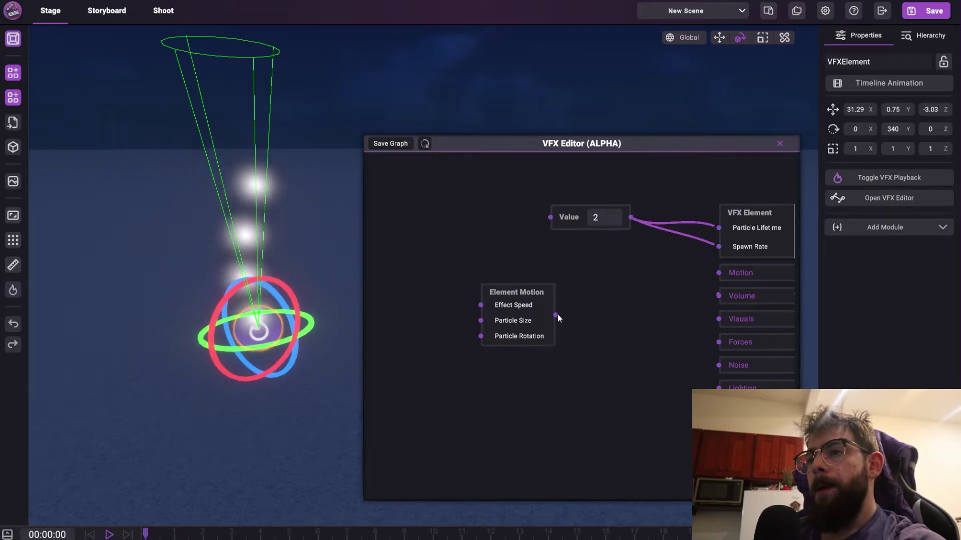
pyautogui.moveTo(556, 315); pyautogui.dragTo(719, 273)
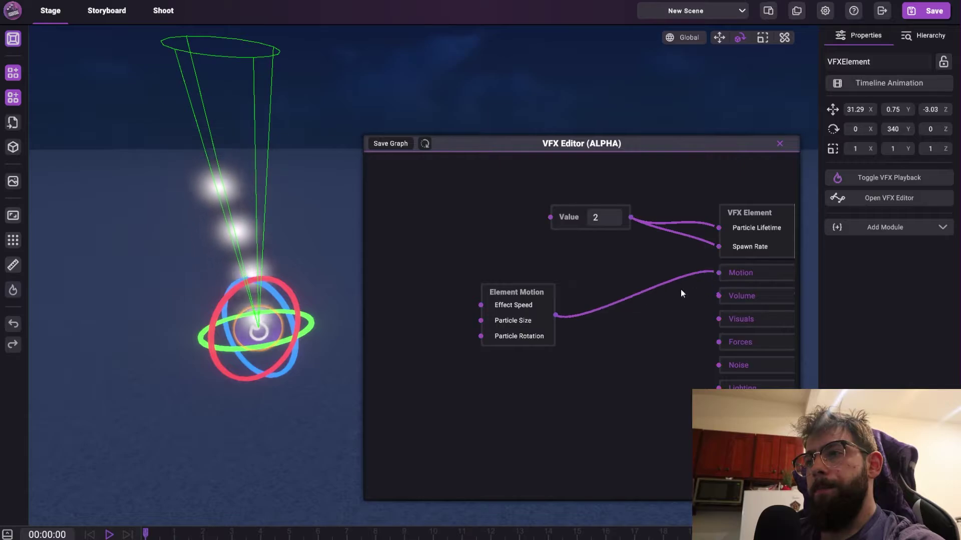
pyautogui.rightClick(454, 270)
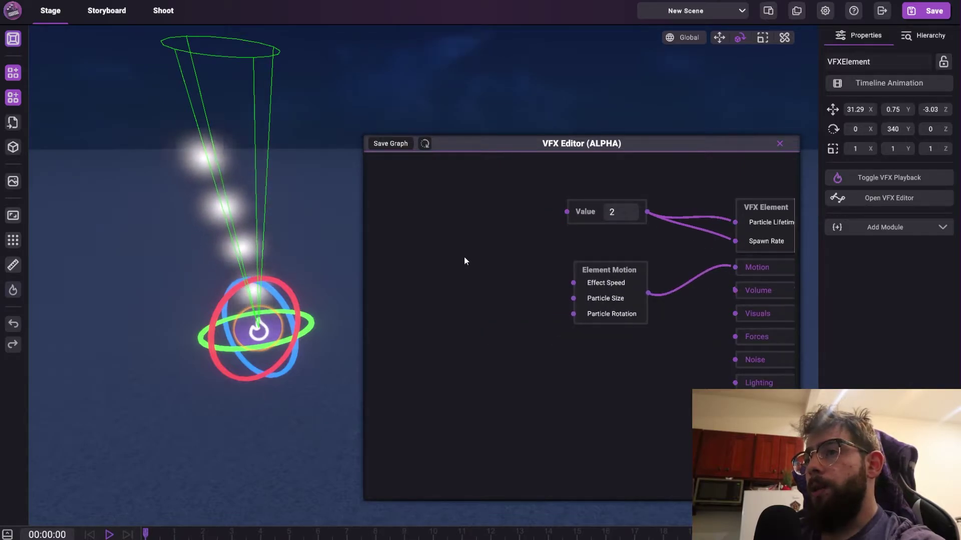
pyautogui.moveTo(582, 217); pyautogui.dragTo(573, 215)
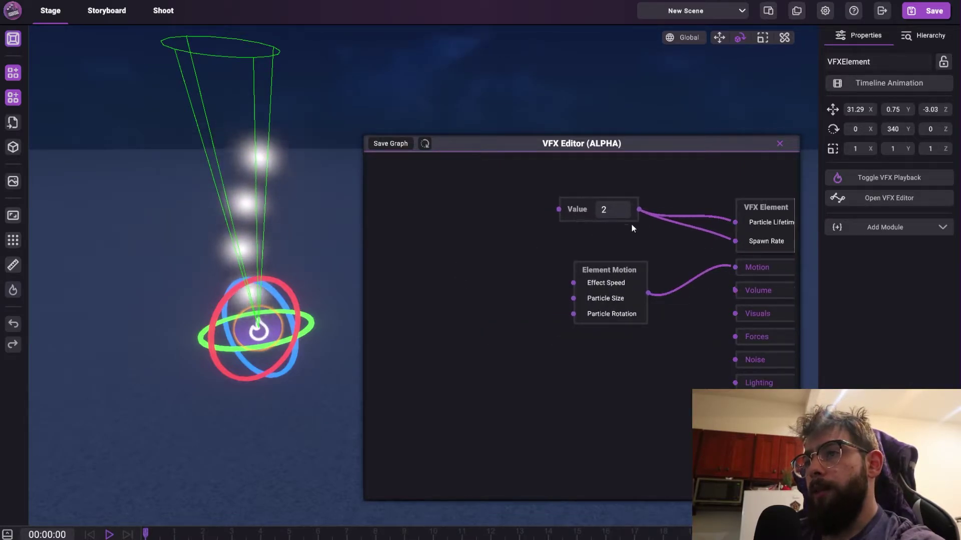
# Step: Add a Math Value node, connect it to Element Motion's Effect Speed and set it to 0.1
pyautogui.rightClick(436, 281)
pyautogui.click(442, 290)
pyautogui.click(428, 306)
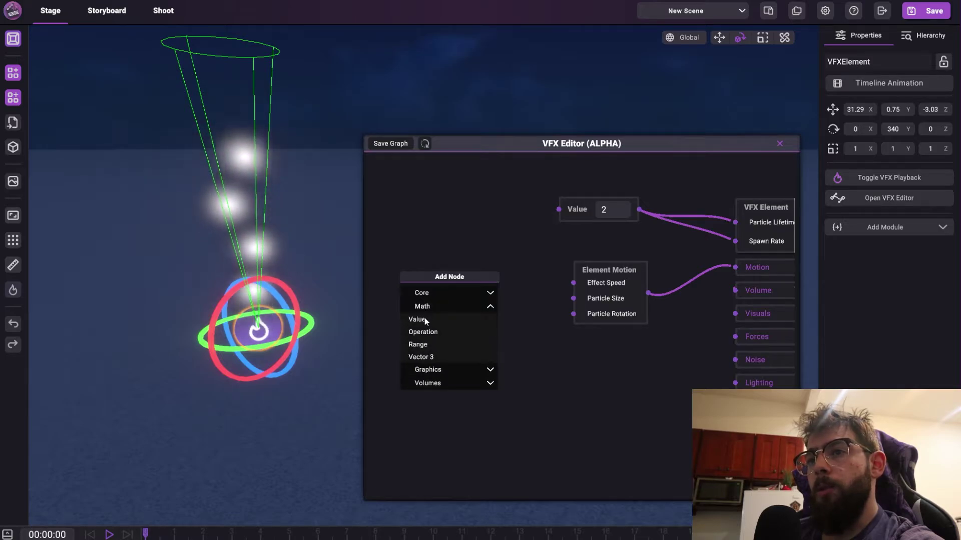
pyautogui.click(425, 317)
pyautogui.moveTo(465, 318); pyautogui.dragTo(576, 283)
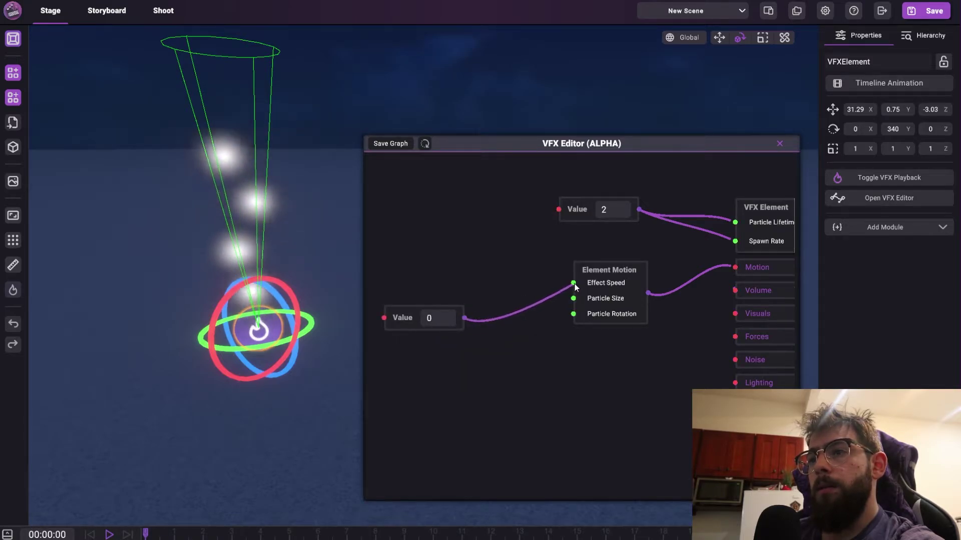
pyautogui.moveTo(428, 317); pyautogui.dragTo(465, 288)
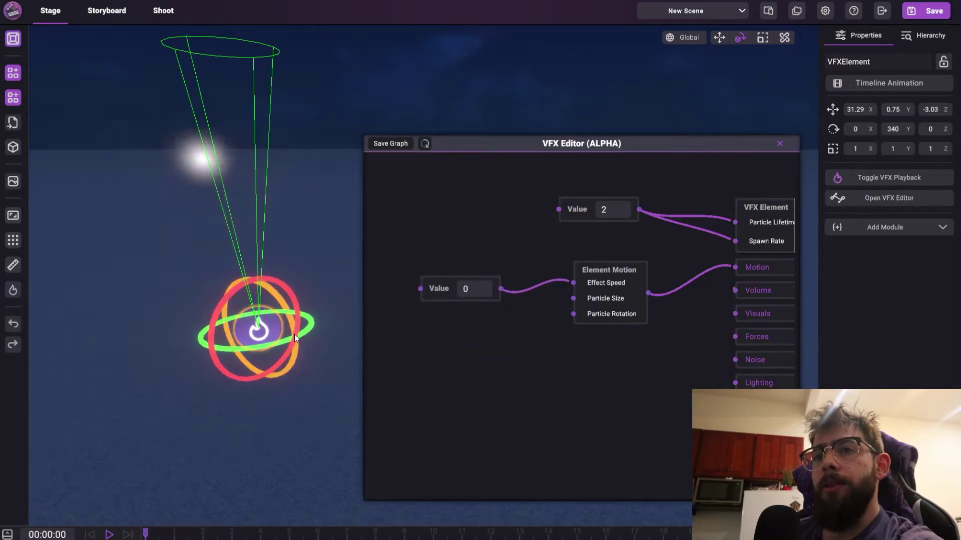
pyautogui.moveTo(294, 334); pyautogui.dragTo(308, 335, button='right')
pyautogui.doubleClick(479, 292)
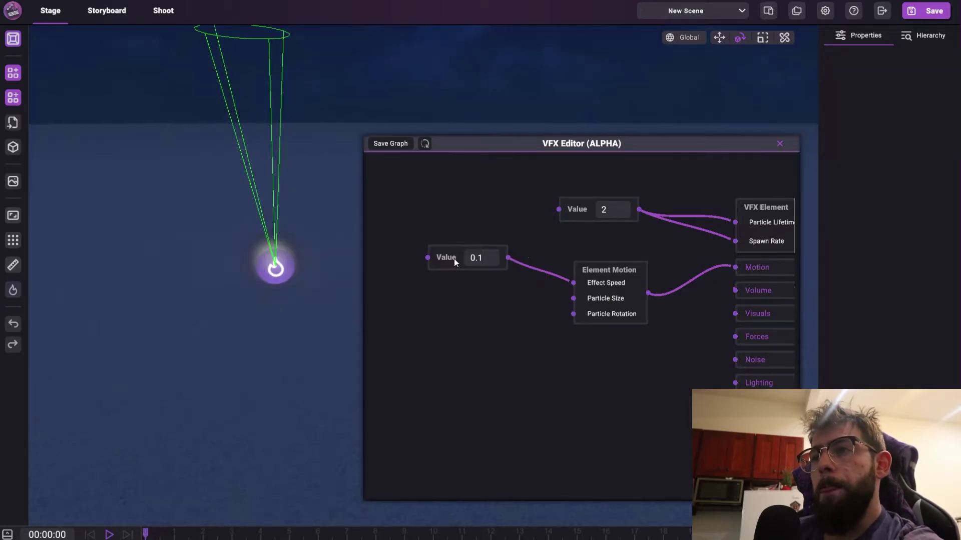
# Step: Add a Value node set to 3 below the Effect Speed value and connect it to Element Motion's Particle Size
pyautogui.rightClick(476, 305)
pyautogui.click(471, 314)
pyautogui.click(449, 319)
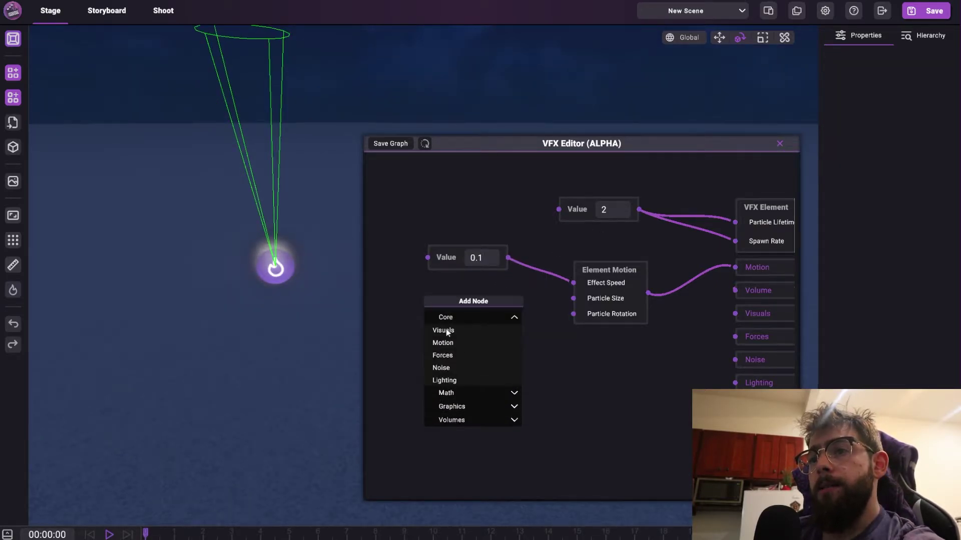
pyautogui.click(448, 320)
pyautogui.click(448, 332)
pyautogui.click(446, 344)
pyautogui.moveTo(485, 341); pyautogui.dragTo(573, 298)
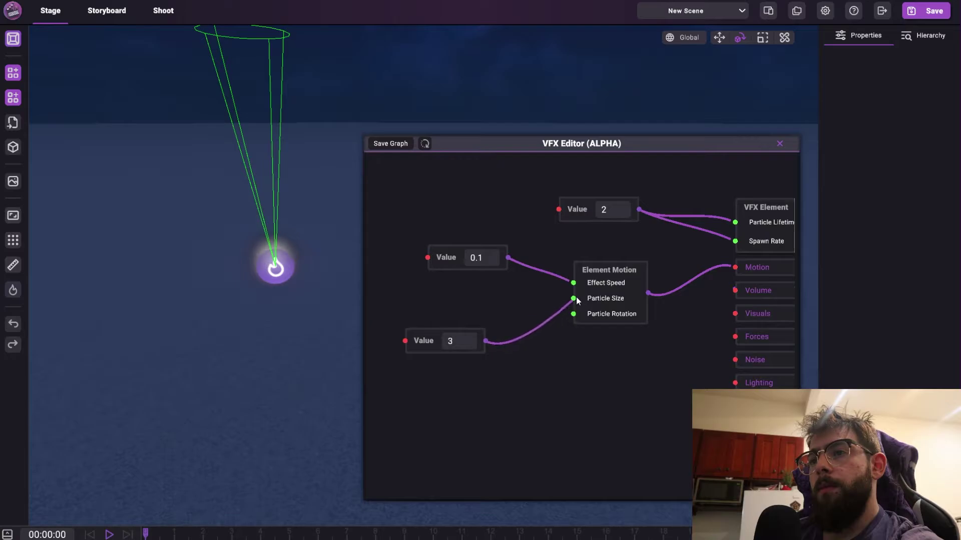
pyautogui.moveTo(425, 348); pyautogui.dragTo(448, 325)
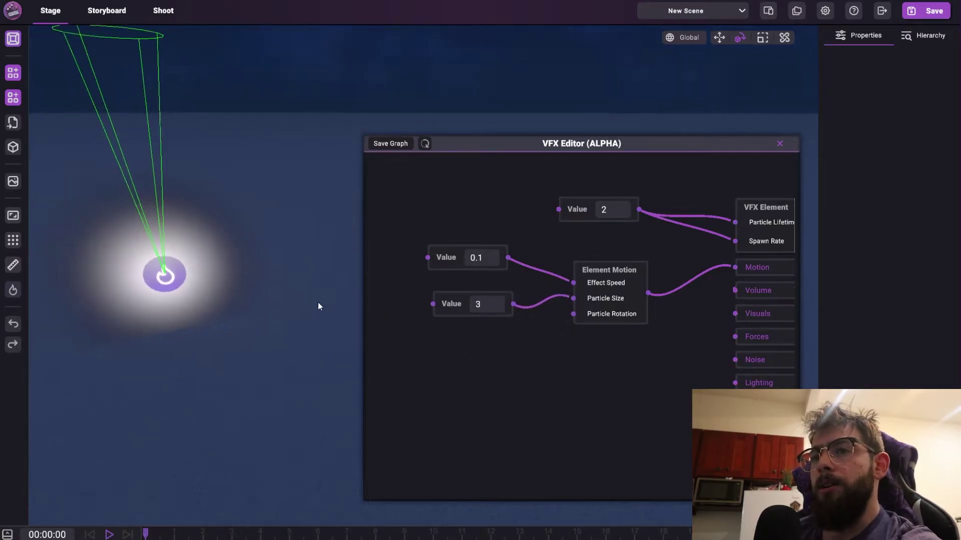
# Step: Remove the Element Motion node and its two Value nodes, and connect a new Core Visuals node to the VFX Element's Visuals input
pyautogui.moveTo(457, 312); pyautogui.dragTo(440, 294)
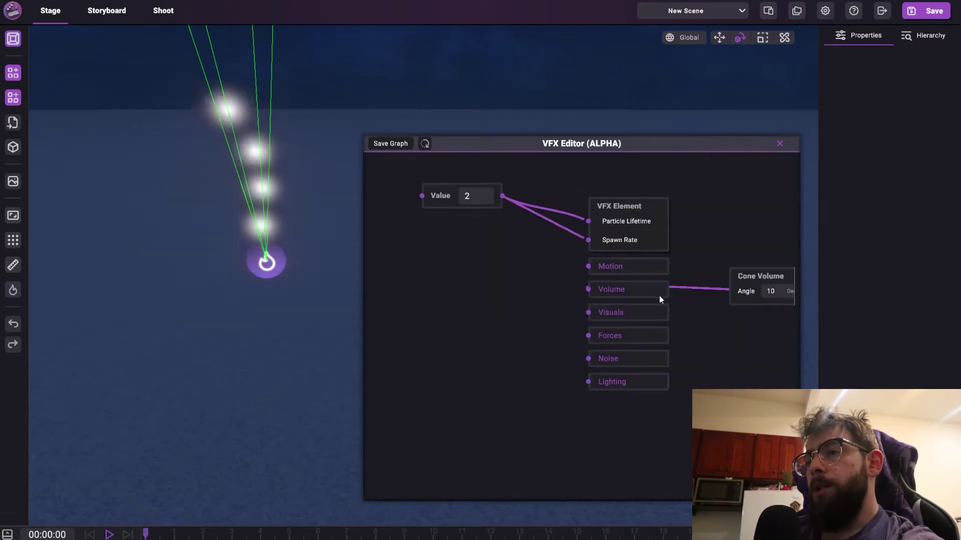
pyautogui.moveTo(515, 331); pyautogui.dragTo(547, 321)
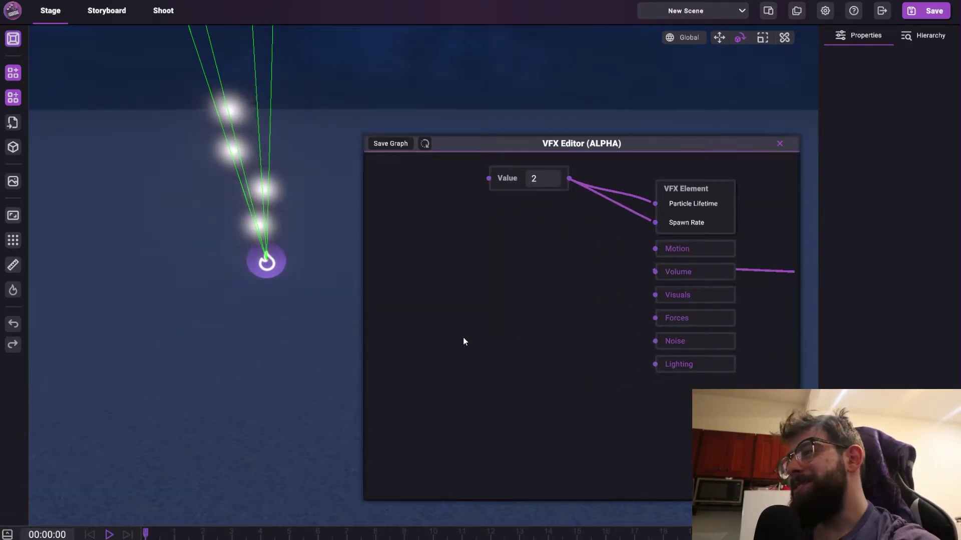
pyautogui.rightClick(500, 300)
pyautogui.click(475, 307)
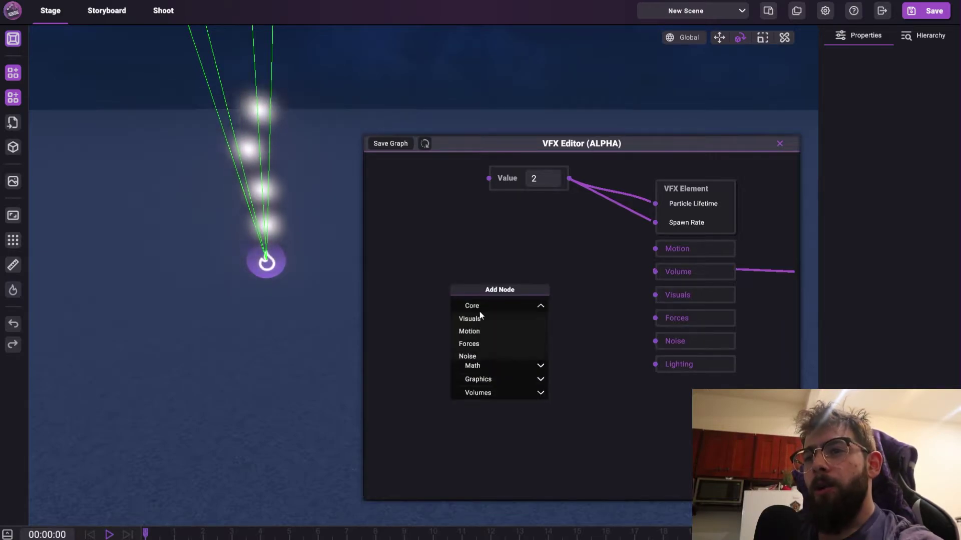
pyautogui.click(473, 319)
pyautogui.moveTo(511, 318); pyautogui.dragTo(655, 295)
pyautogui.moveTo(546, 346); pyautogui.dragTo(623, 376)
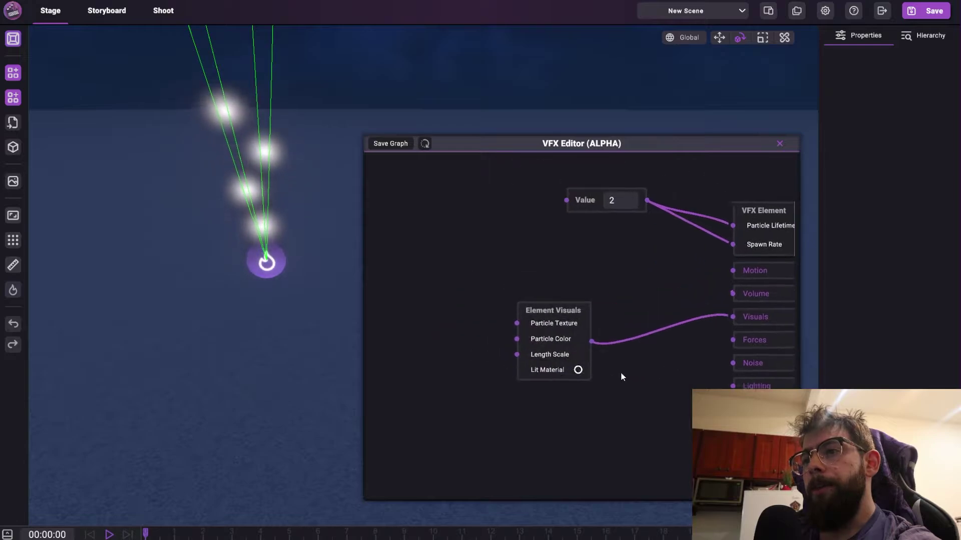
pyautogui.moveTo(530, 331); pyautogui.dragTo(583, 307)
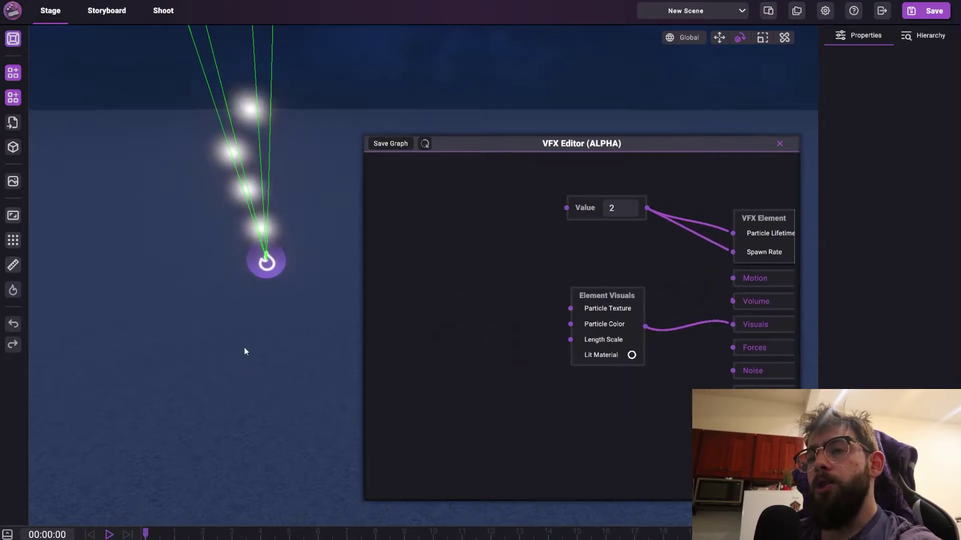
# Step: Enable Lit Material on the Element Visuals node and set the scene time to 6:00 in the visuals settings
pyautogui.moveTo(244, 347); pyautogui.dragTo(236, 325)
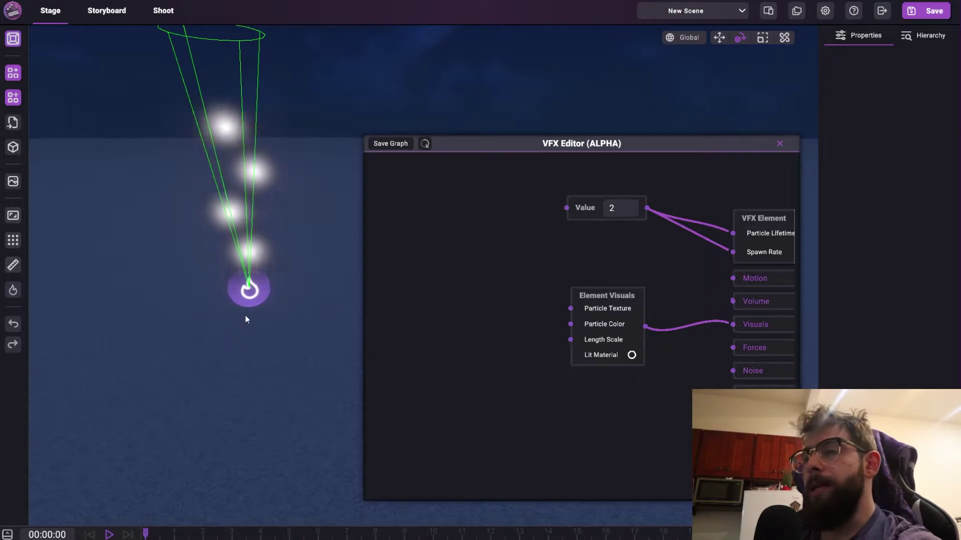
pyautogui.moveTo(298, 315); pyautogui.dragTo(281, 306)
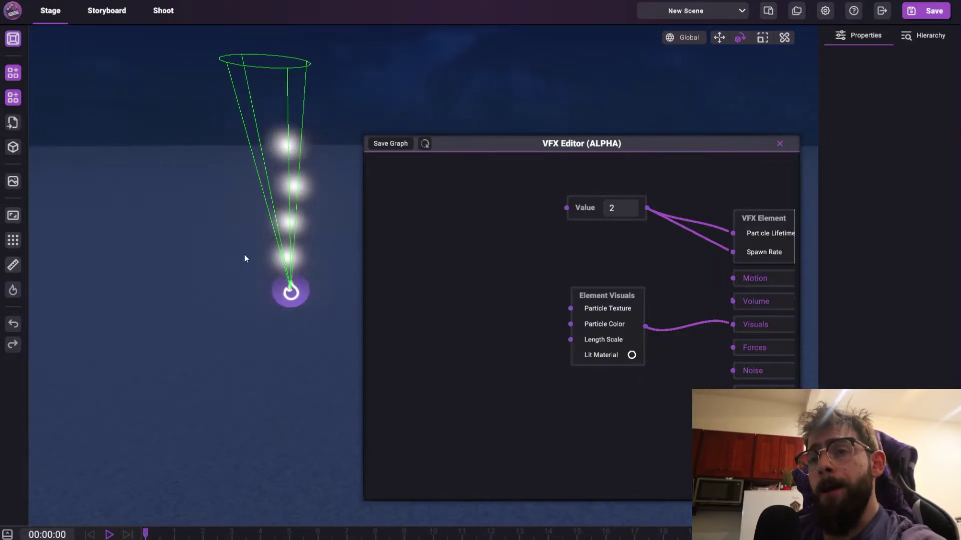
pyautogui.moveTo(353, 209); pyautogui.dragTo(265, 179)
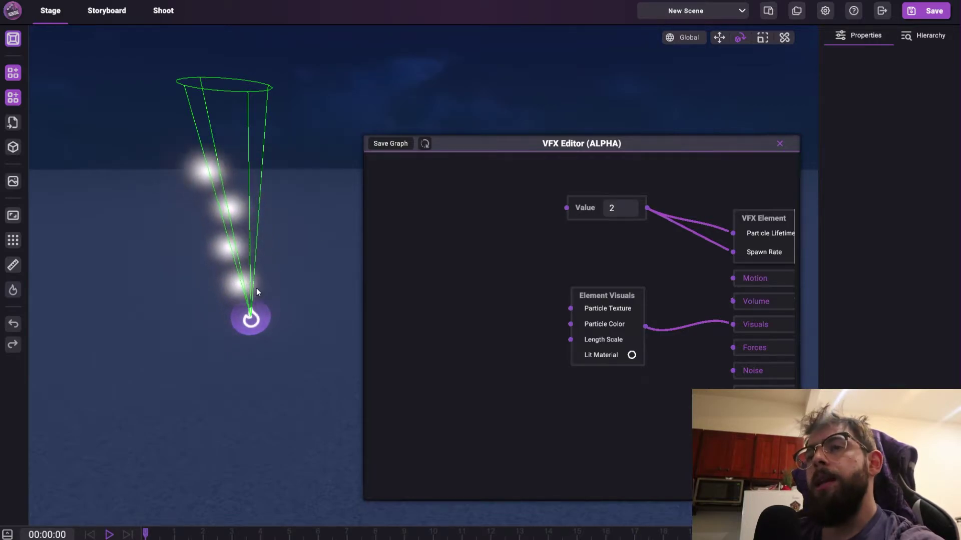
pyautogui.moveTo(254, 292); pyautogui.dragTo(255, 299)
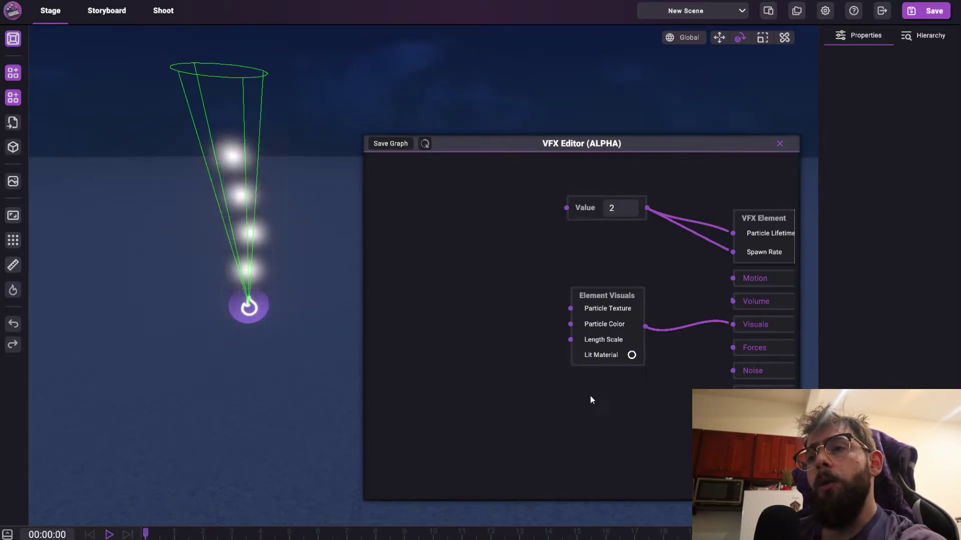
pyautogui.click(632, 355)
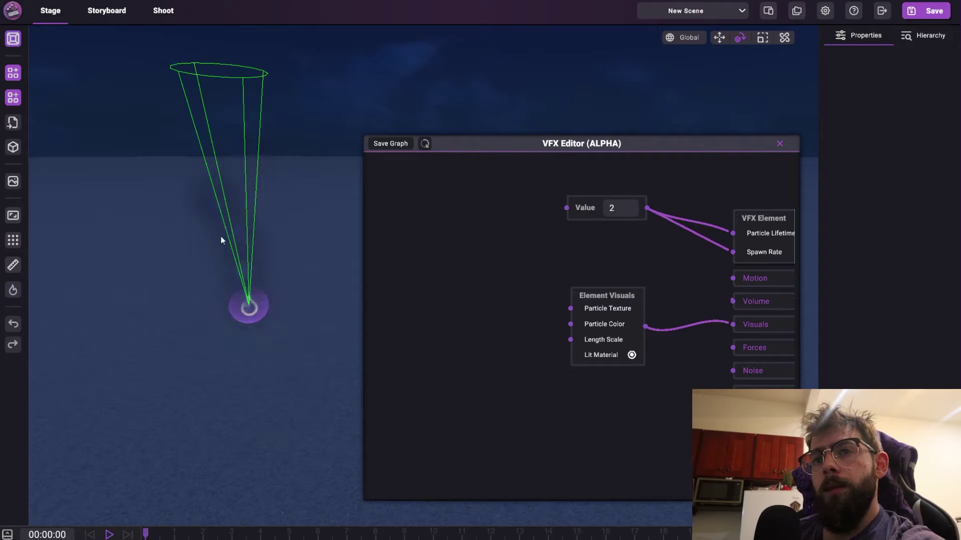
pyautogui.click(14, 183)
pyautogui.moveTo(231, 163); pyautogui.dragTo(415, 184)
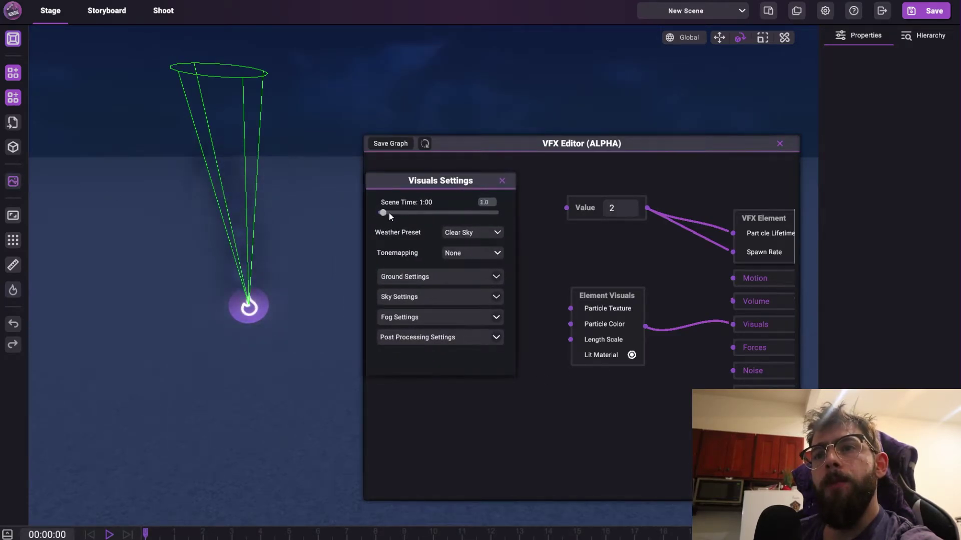
pyautogui.moveTo(388, 214); pyautogui.dragTo(409, 235)
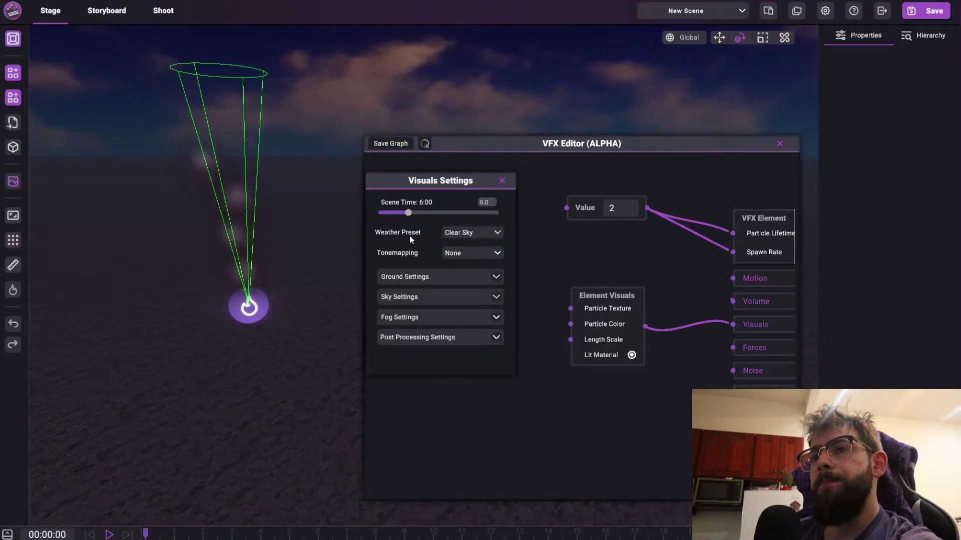
# Step: Add a Math Value node and connect it to Element Visuals' Length Scale
pyautogui.rightClick(440, 308)
pyautogui.click(449, 310)
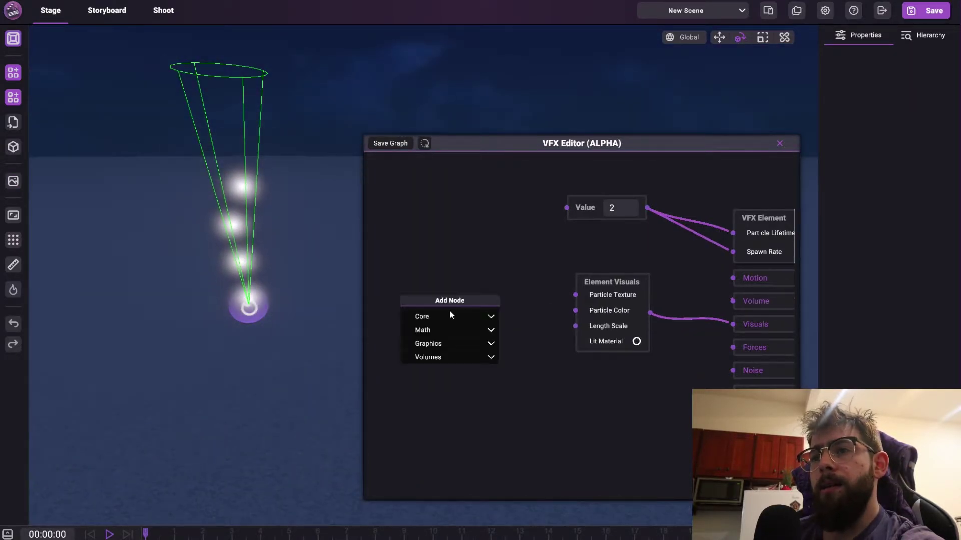
pyautogui.click(432, 329)
pyautogui.click(421, 339)
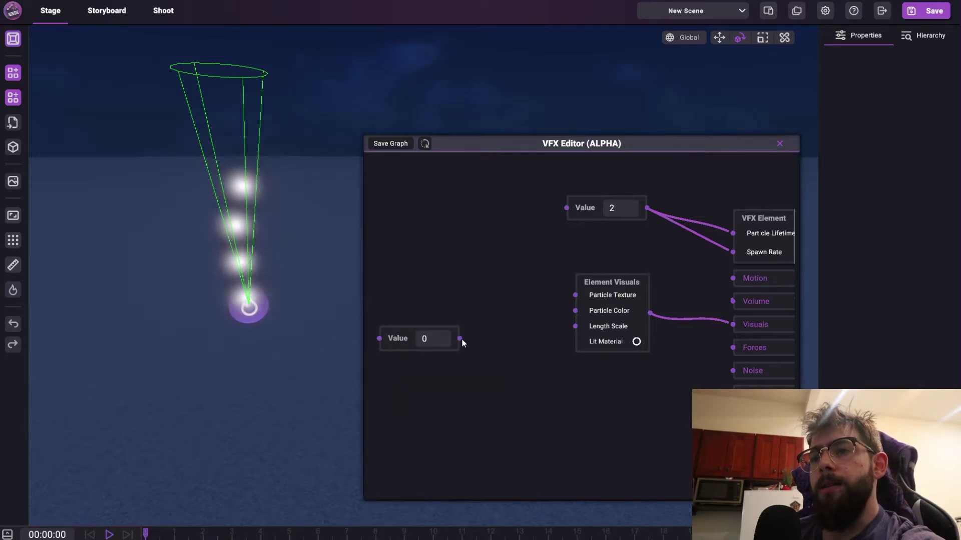
pyautogui.moveTo(460, 338); pyautogui.dragTo(576, 326)
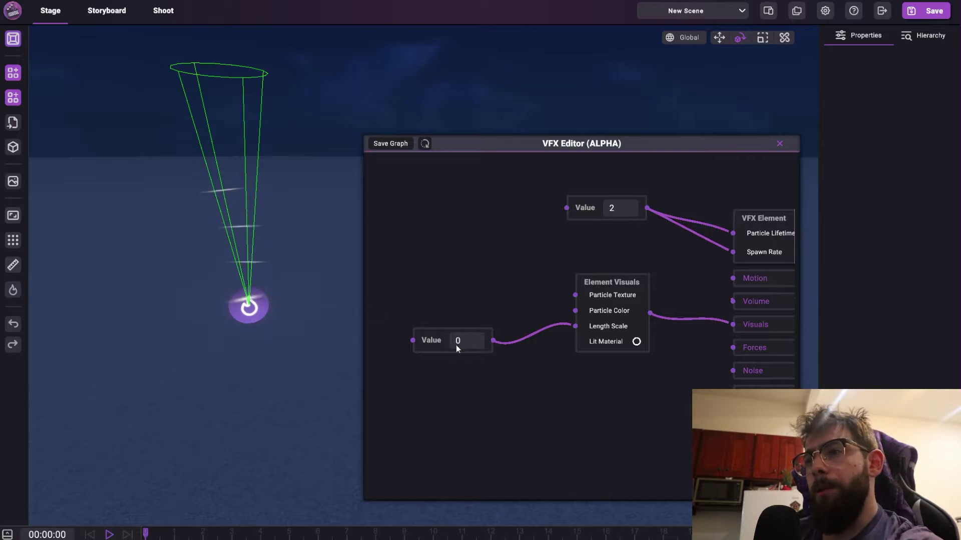
# Step: Try length scale values of 1, 2 and 10 in the Value node, and remove that node
pyautogui.write('1')
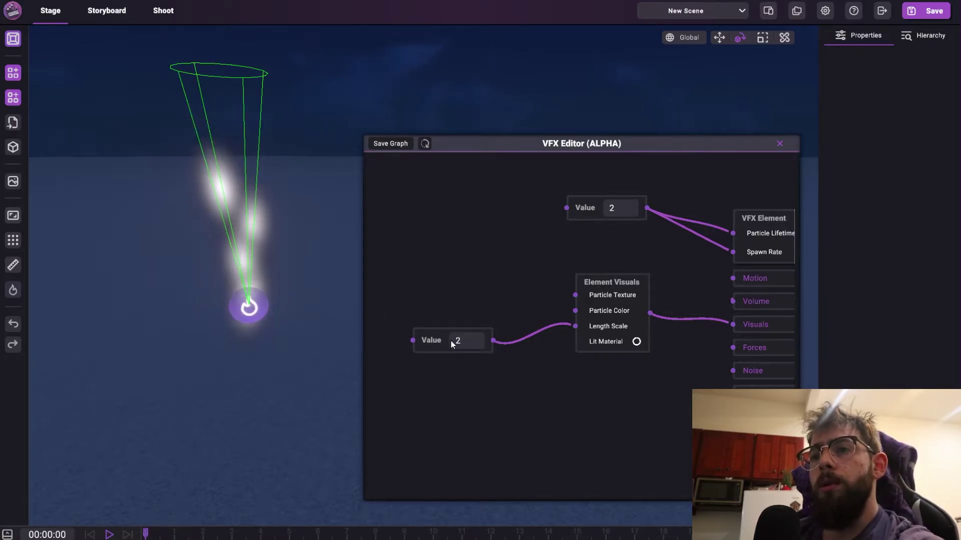
pyautogui.press('BackSpace')
pyautogui.write('2')
pyautogui.press('BackSpace')
pyautogui.write('10')
pyautogui.moveTo(218, 265); pyautogui.dragTo(318, 331, button='right')
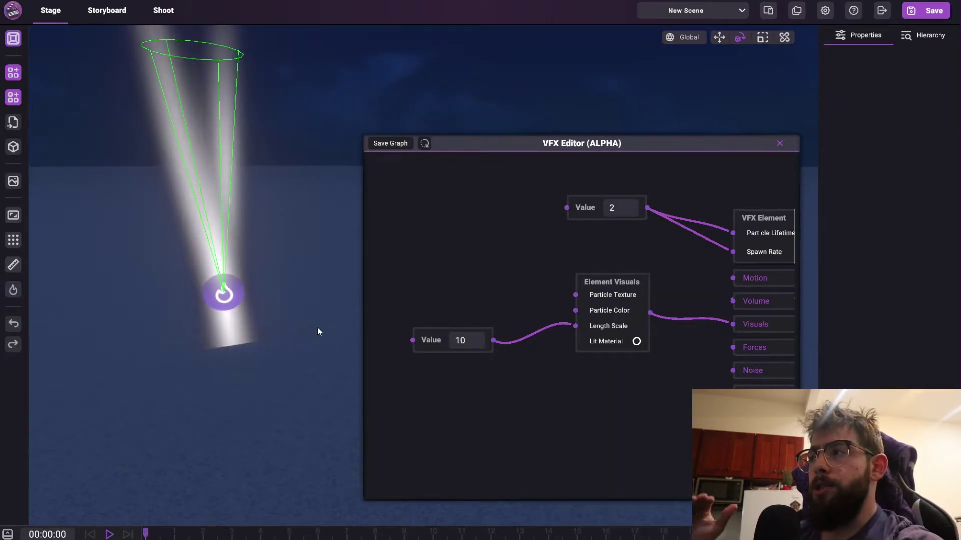
pyautogui.rightClick(442, 335)
pyautogui.click(460, 361)
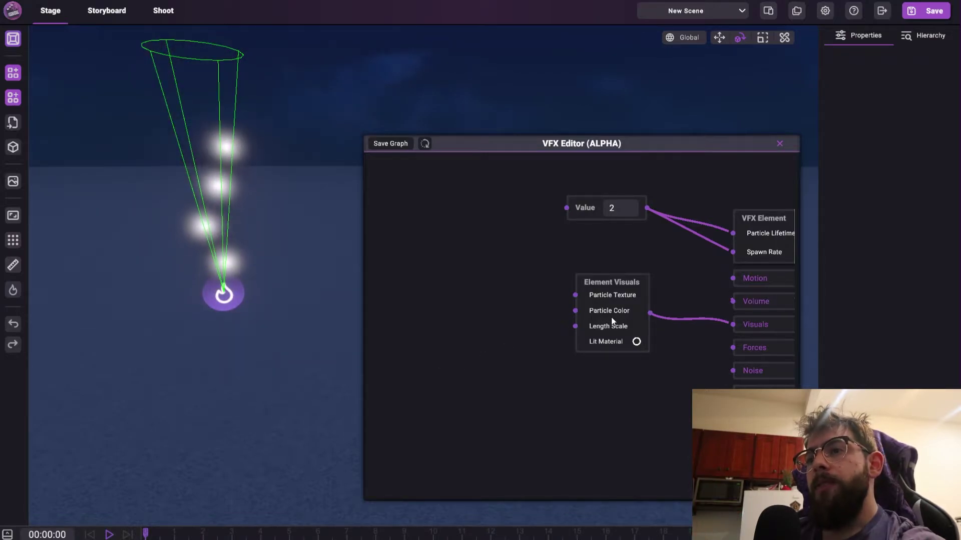
# Step: Add a Graphics Color node and place it beside the Element Visuals node's inputs
pyautogui.rightClick(472, 325)
pyautogui.click(482, 330)
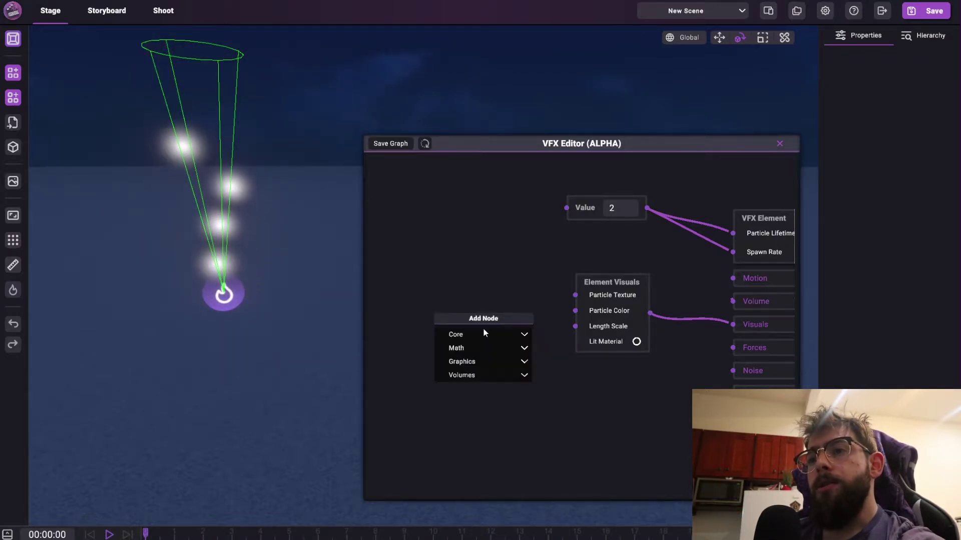
pyautogui.click(461, 361)
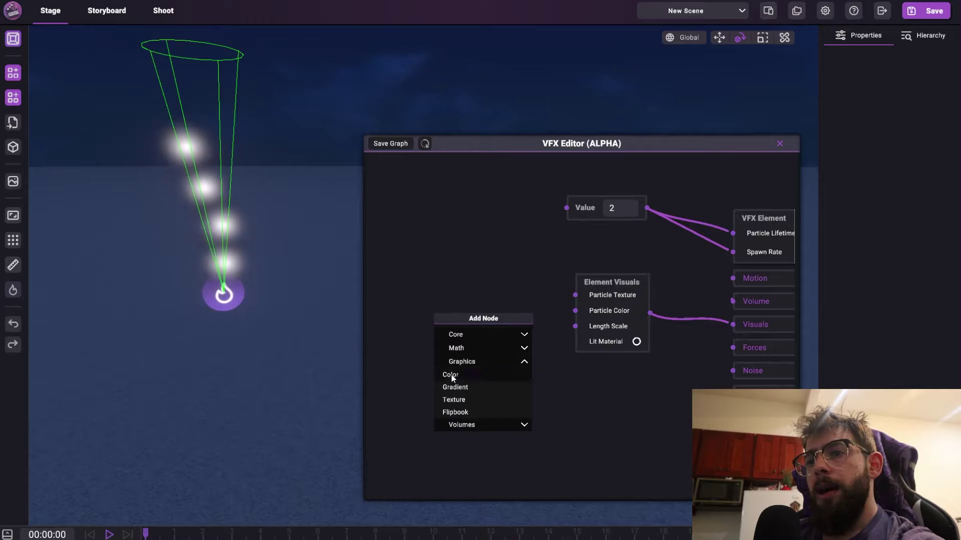
pyautogui.click(448, 375)
pyautogui.moveTo(441, 327); pyautogui.dragTo(445, 307)
# Step: Add a Graphics Gradient node below the Color node and connect the Color node to Element Visuals' Particle Color
pyautogui.rightClick(445, 390)
pyautogui.click(458, 394)
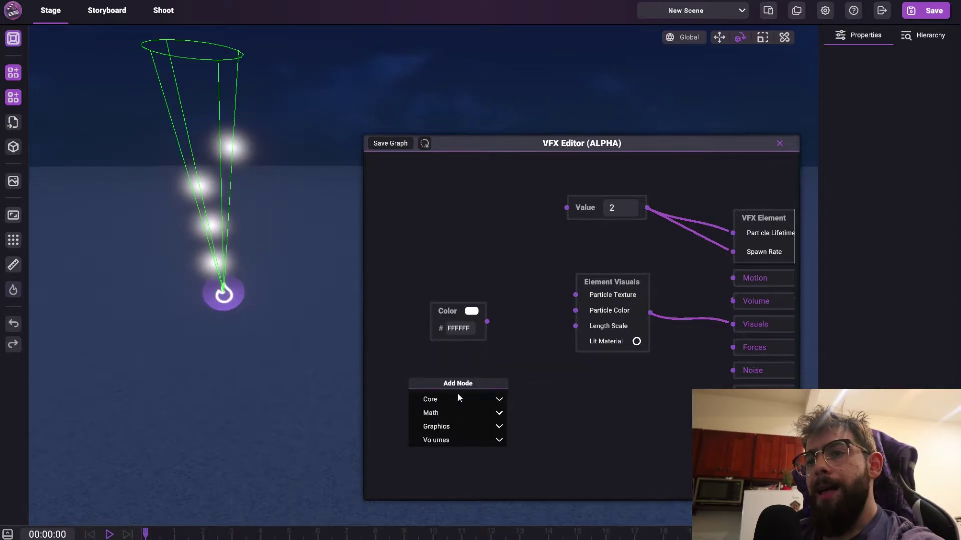
pyautogui.click(439, 415)
pyautogui.click(431, 413)
pyautogui.click(435, 426)
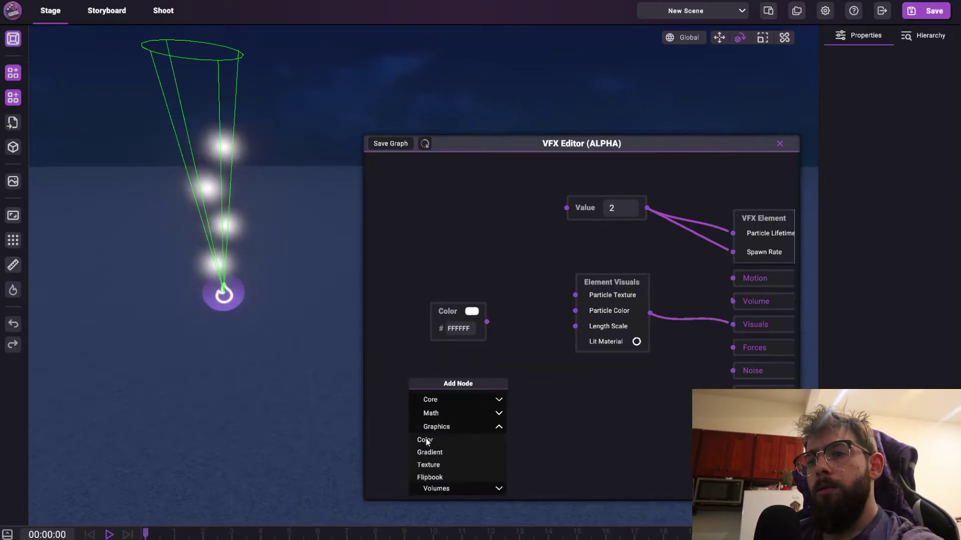
pyautogui.click(426, 453)
pyautogui.moveTo(419, 459); pyautogui.dragTo(418, 407)
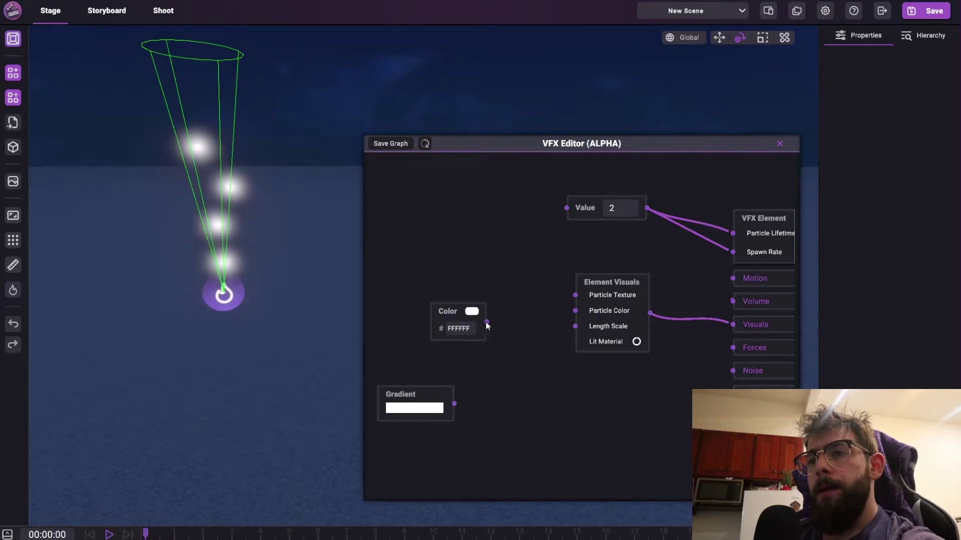
pyautogui.moveTo(487, 322); pyautogui.dragTo(576, 311)
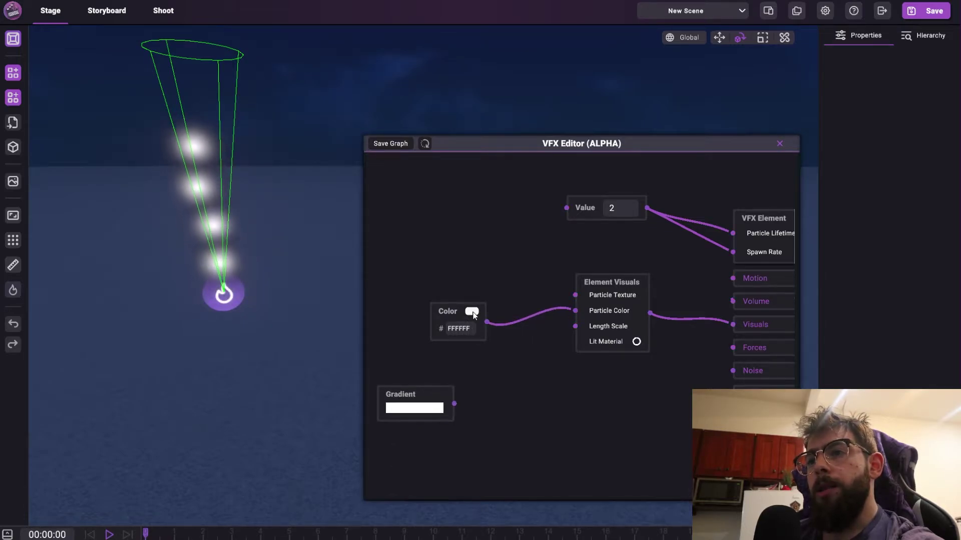
# Step: Try purple 9414BC as the Color node's color and move the node up, away from the Gradient node
pyautogui.click(472, 311)
pyautogui.moveTo(437, 199); pyautogui.dragTo(487, 168)
pyautogui.click(475, 325)
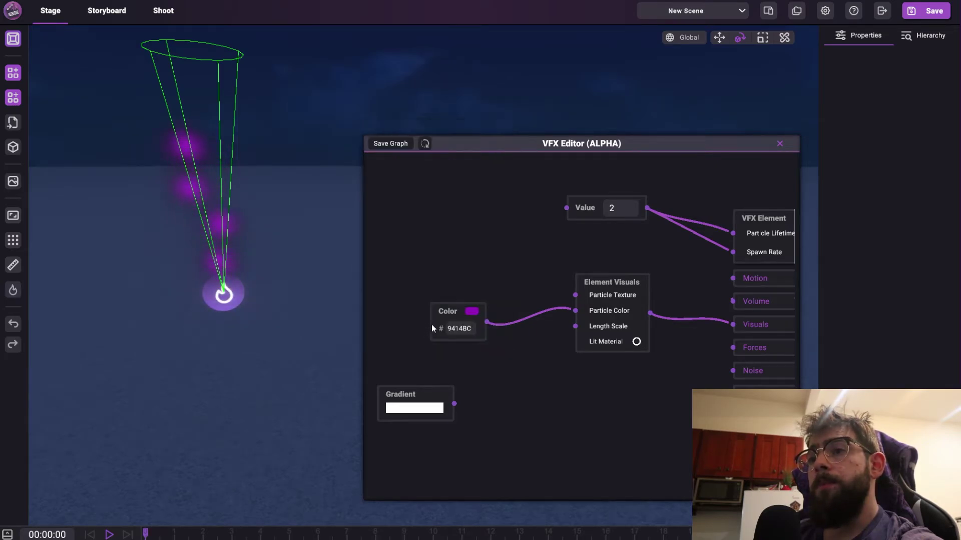
pyautogui.moveTo(441, 307); pyautogui.dragTo(421, 271)
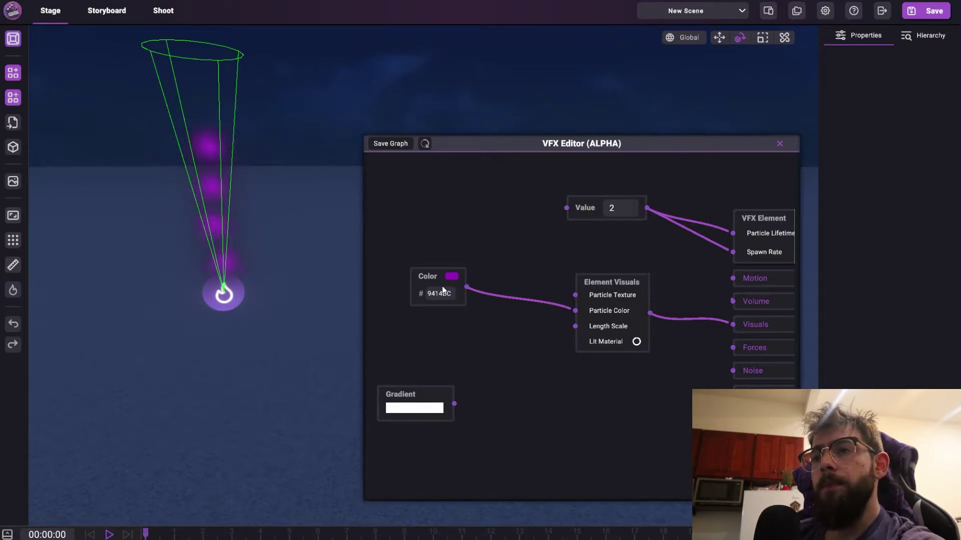
pyautogui.moveTo(442, 287); pyautogui.dragTo(411, 268)
# Step: Remove the Color node's link to Element Visuals and connect the Gradient node to Particle Color instead
pyautogui.rightClick(475, 281)
pyautogui.rightClick(466, 278)
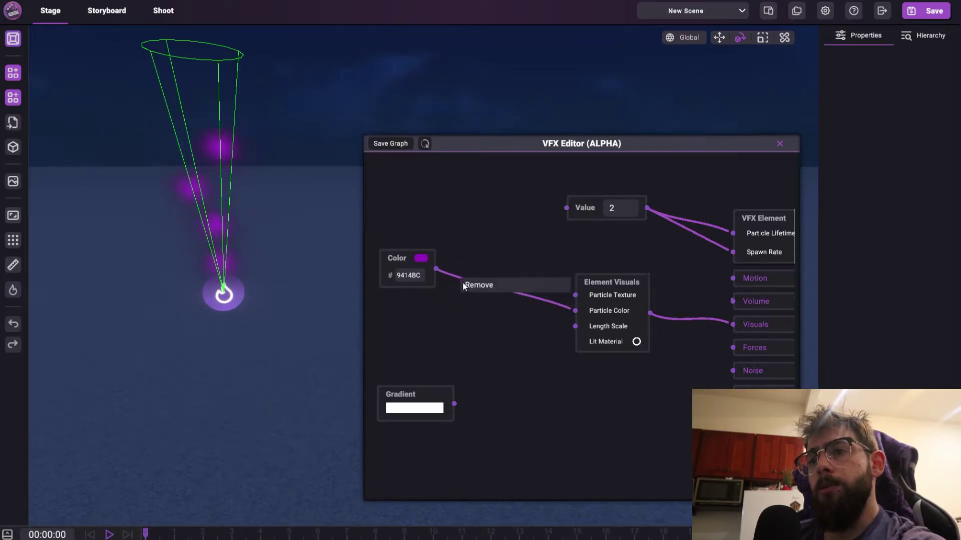
pyautogui.click(476, 286)
pyautogui.moveTo(414, 397); pyautogui.dragTo(575, 310)
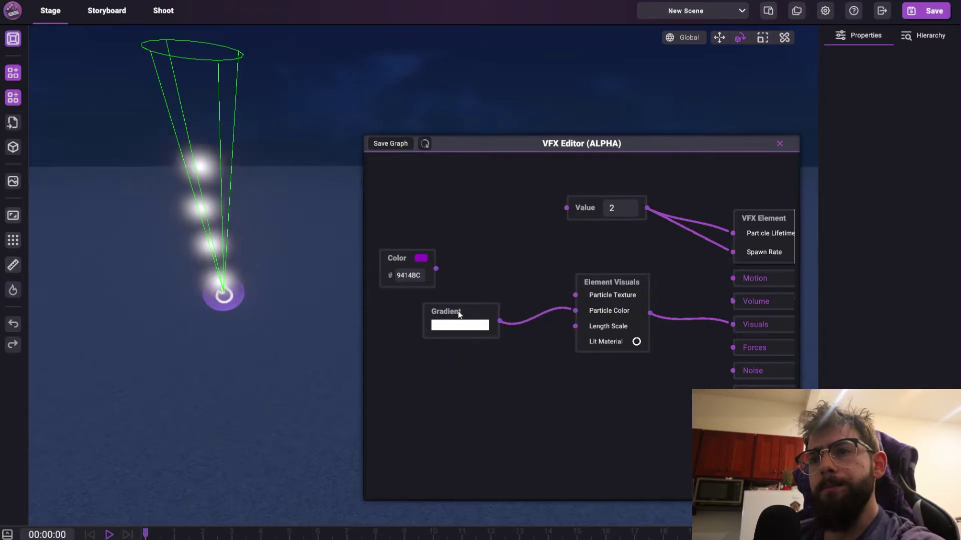
pyautogui.moveTo(445, 338); pyautogui.dragTo(448, 334)
# Step: Set the alpha of the Gradient node's start and end stops to 0
pyautogui.click(445, 324)
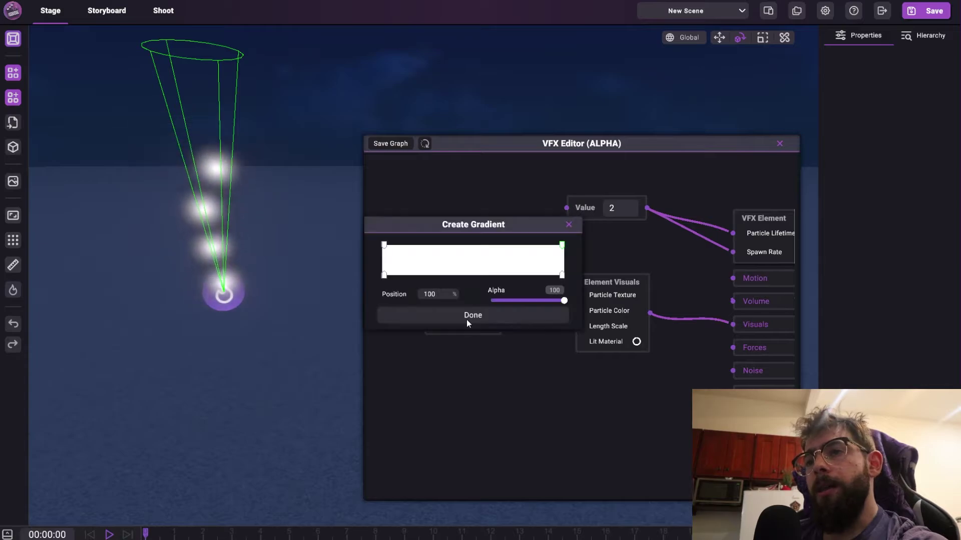
pyautogui.moveTo(462, 224); pyautogui.dragTo(502, 243)
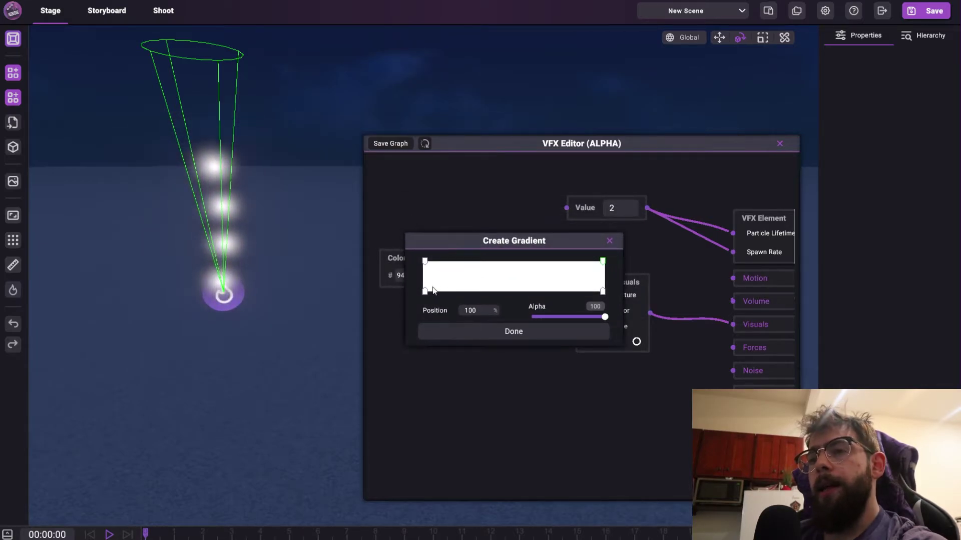
pyautogui.moveTo(418, 317); pyautogui.dragTo(409, 334)
pyautogui.click(417, 278)
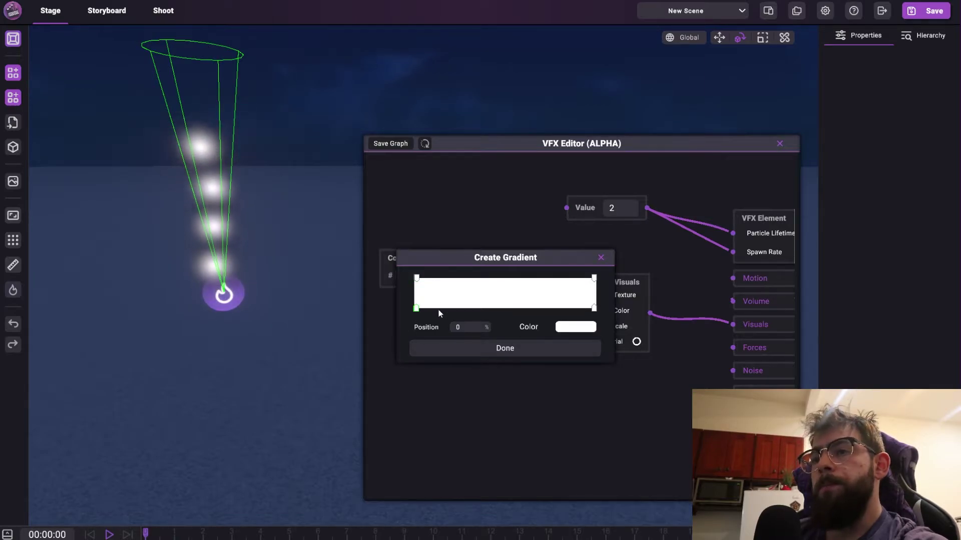
pyautogui.moveTo(420, 283); pyautogui.dragTo(491, 279)
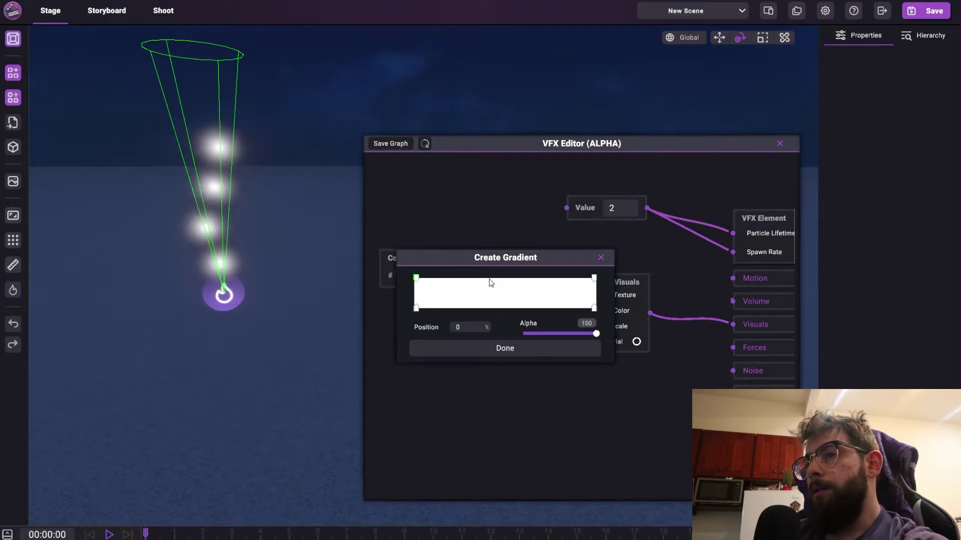
pyautogui.click(491, 309)
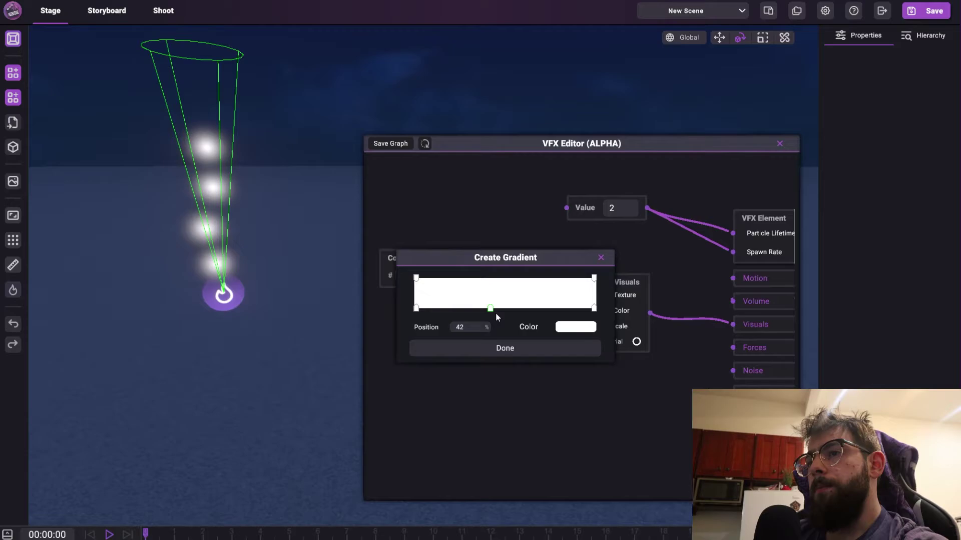
pyautogui.click(417, 278)
pyautogui.moveTo(586, 333); pyautogui.dragTo(507, 334)
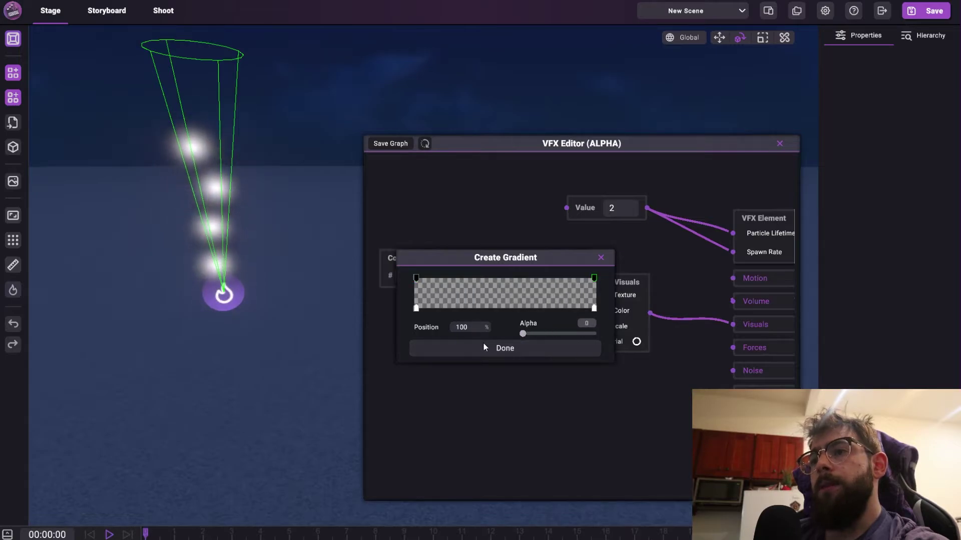
pyautogui.click(509, 350)
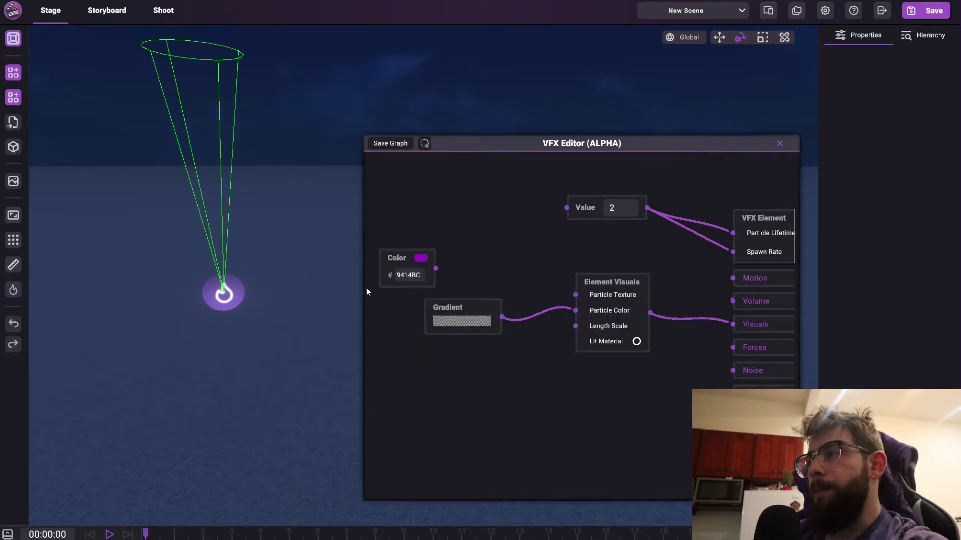
# Step: Add two alpha stops of 255 to the gradient, one at 23% and one about two thirds along
pyautogui.click(460, 322)
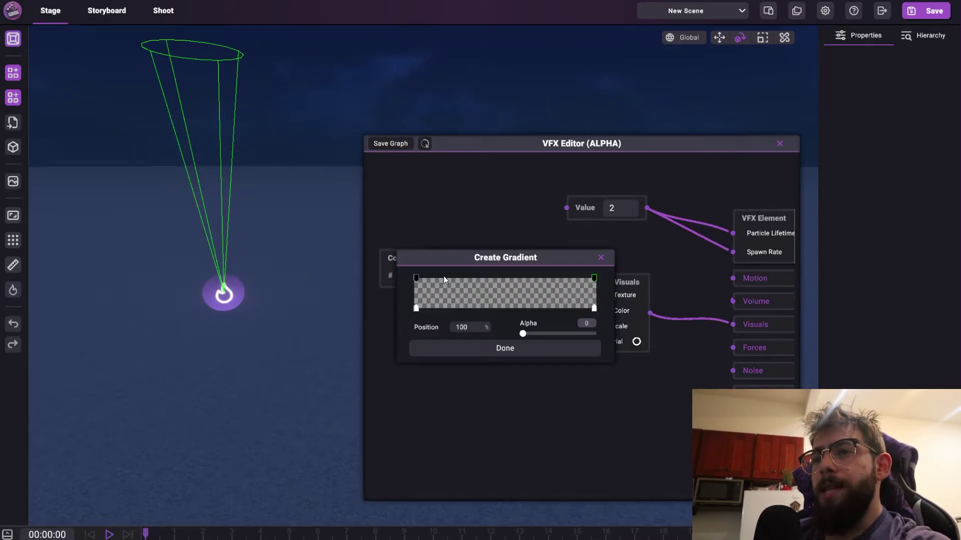
pyautogui.click(442, 278)
pyautogui.moveTo(523, 334); pyautogui.dragTo(675, 340)
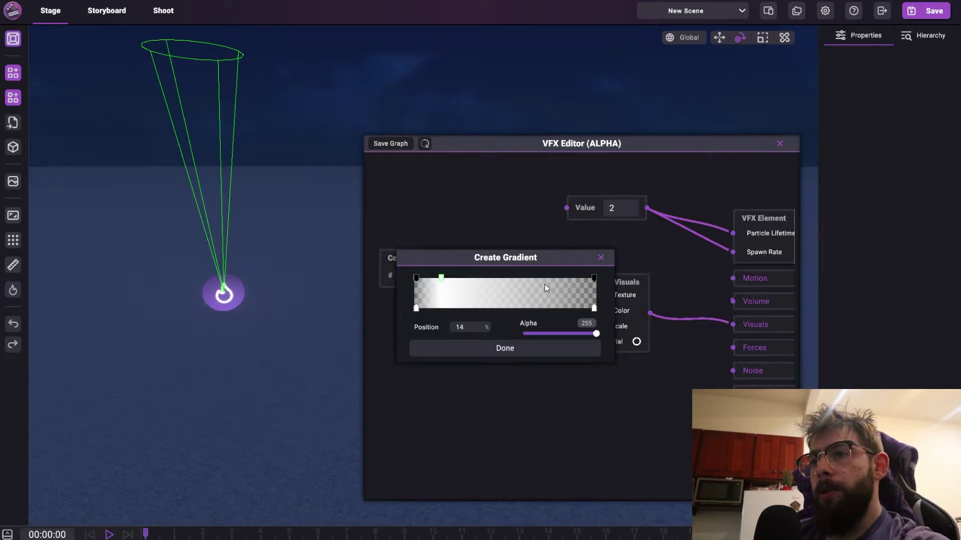
pyautogui.moveTo(554, 334); pyautogui.dragTo(597, 335)
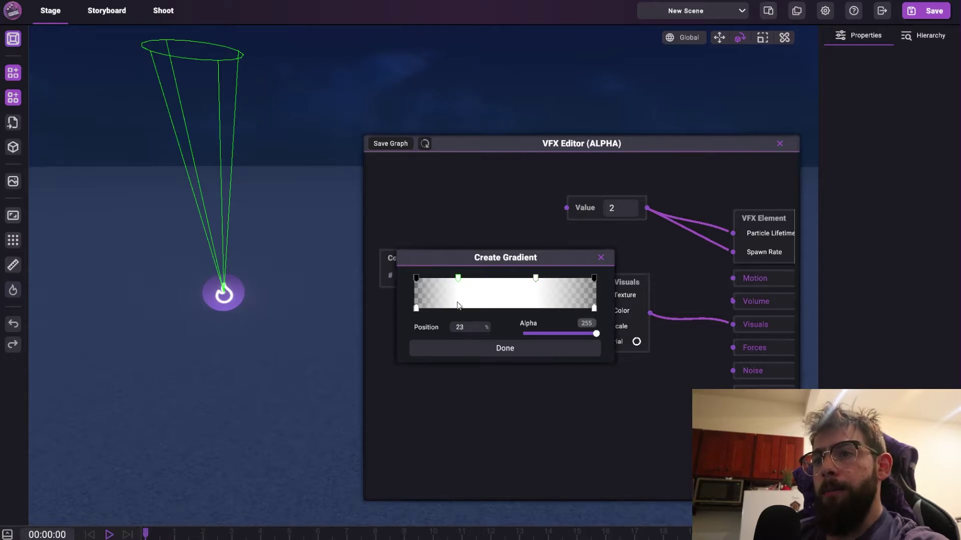
pyautogui.click(535, 347)
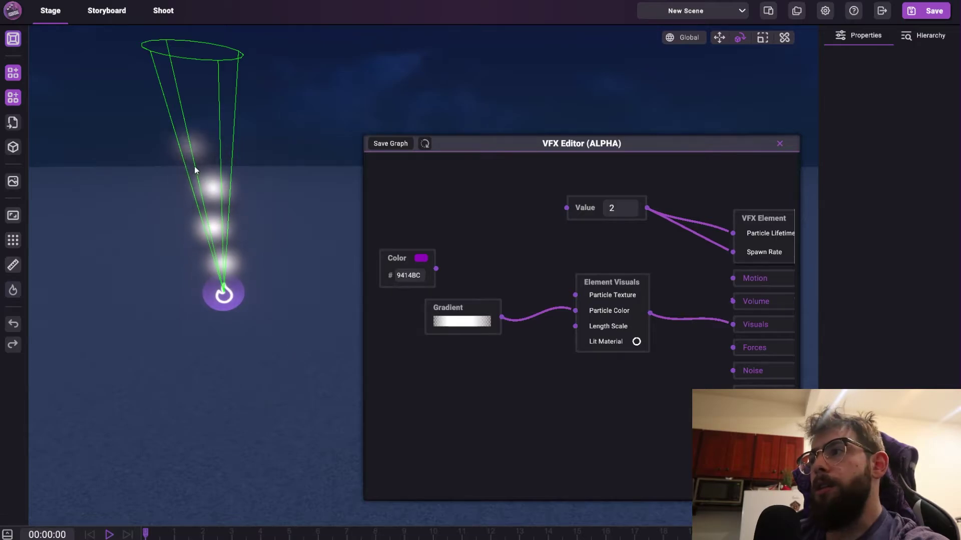
# Step: Set the gradient's start color stop to bright green
pyautogui.click(459, 326)
pyautogui.click(419, 308)
pyautogui.click(563, 328)
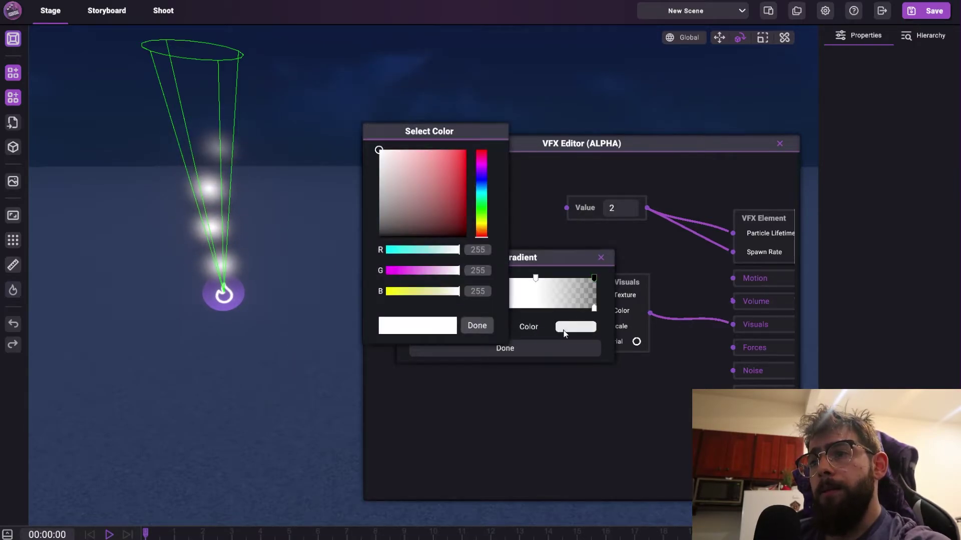
pyautogui.click(418, 206)
pyautogui.click(481, 215)
pyautogui.click(459, 171)
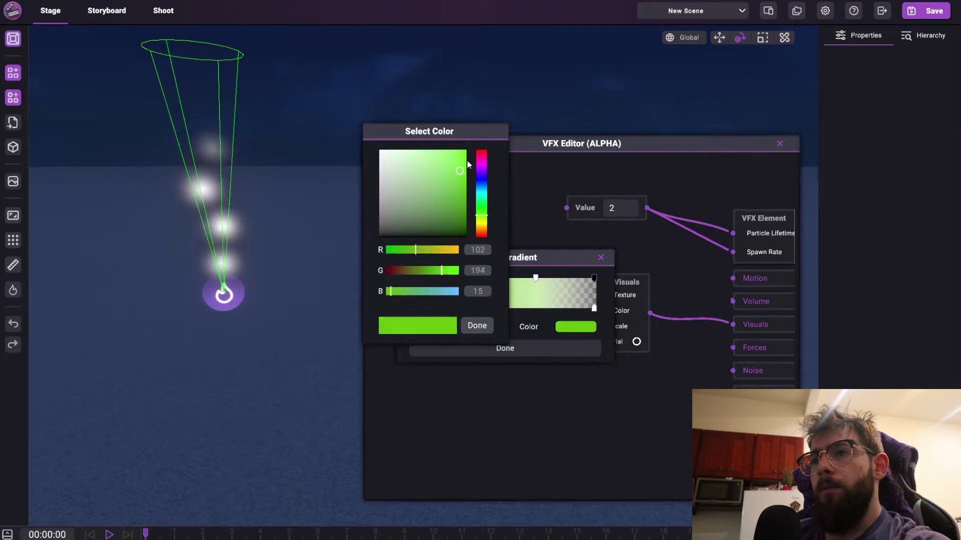
pyautogui.click(477, 326)
# Step: Add a color stop at 43% of the gradient and make it bright purple
pyautogui.click(492, 308)
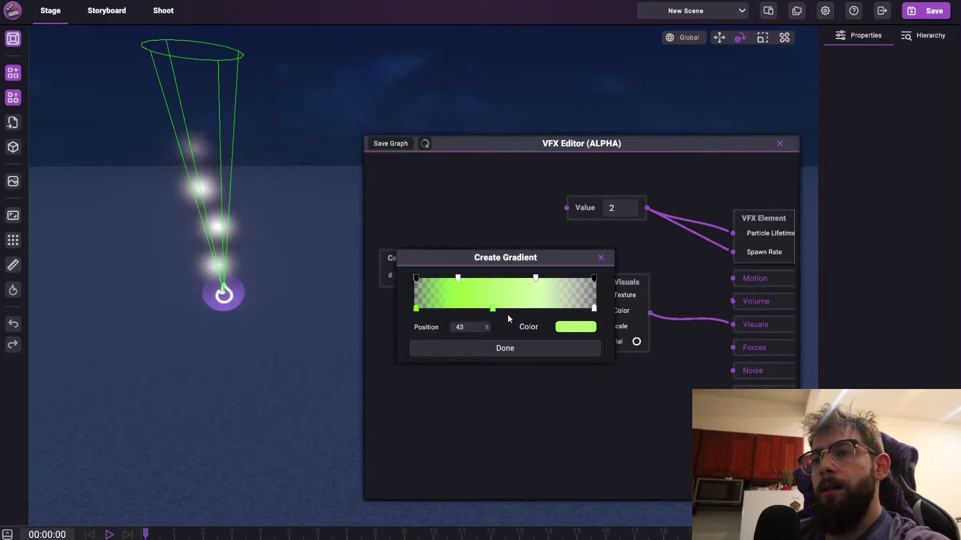
pyautogui.click(575, 326)
pyautogui.click(466, 150)
pyautogui.click(481, 182)
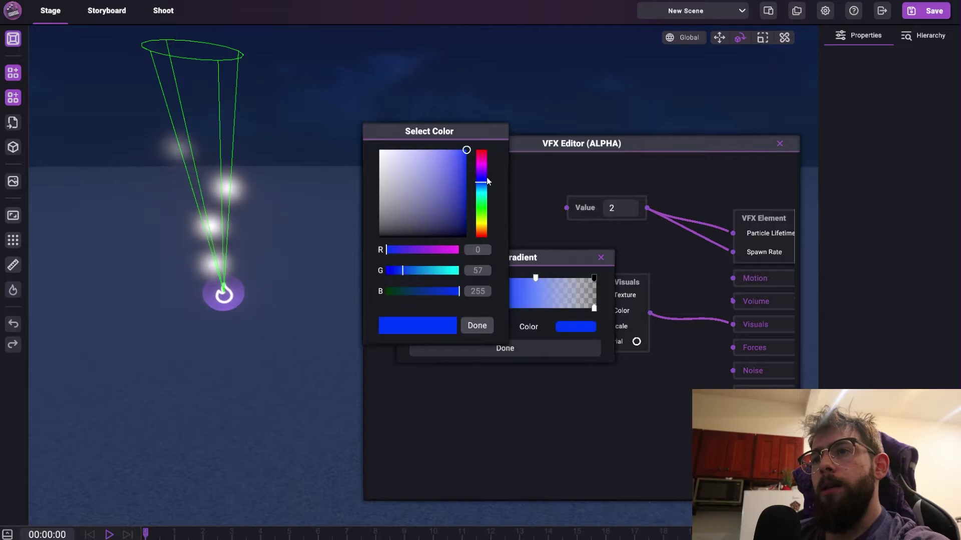
pyautogui.moveTo(487, 178); pyautogui.dragTo(485, 169)
pyautogui.click(476, 325)
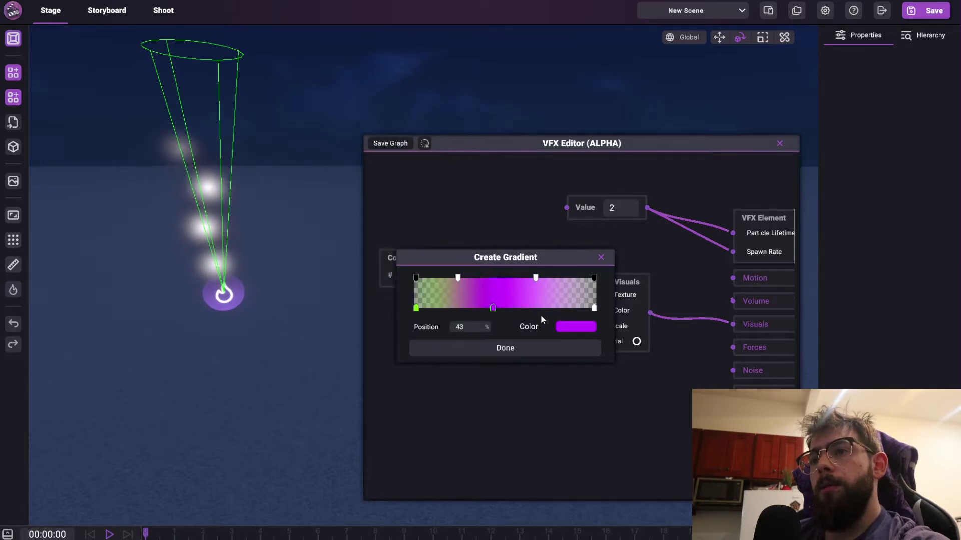
# Step: Set the gradient's end color stop to red (255, 51, 0) and move the purple stop to 56%
pyautogui.click(594, 308)
pyautogui.click(575, 327)
pyautogui.click(481, 185)
pyautogui.click(483, 199)
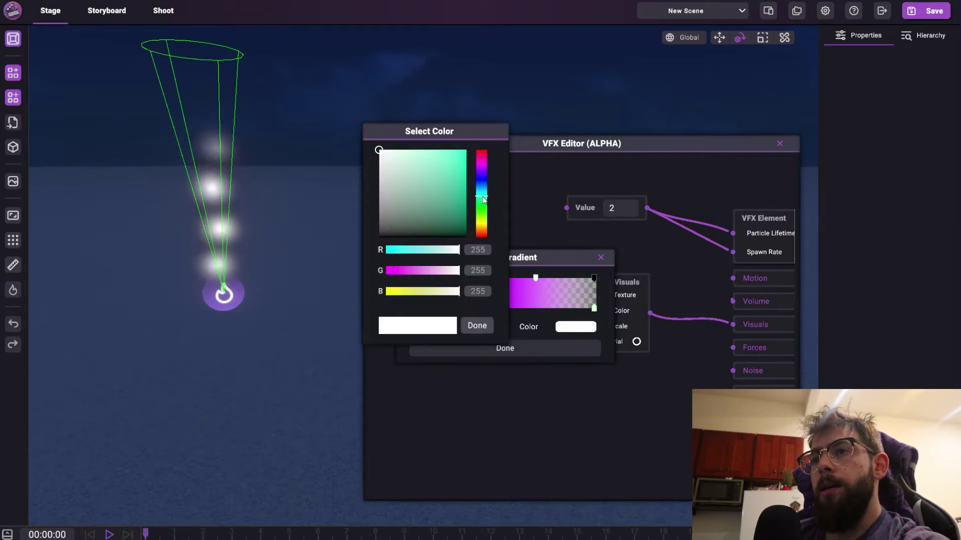
pyautogui.moveTo(483, 197); pyautogui.dragTo(485, 233)
pyautogui.moveTo(454, 176); pyautogui.dragTo(467, 149)
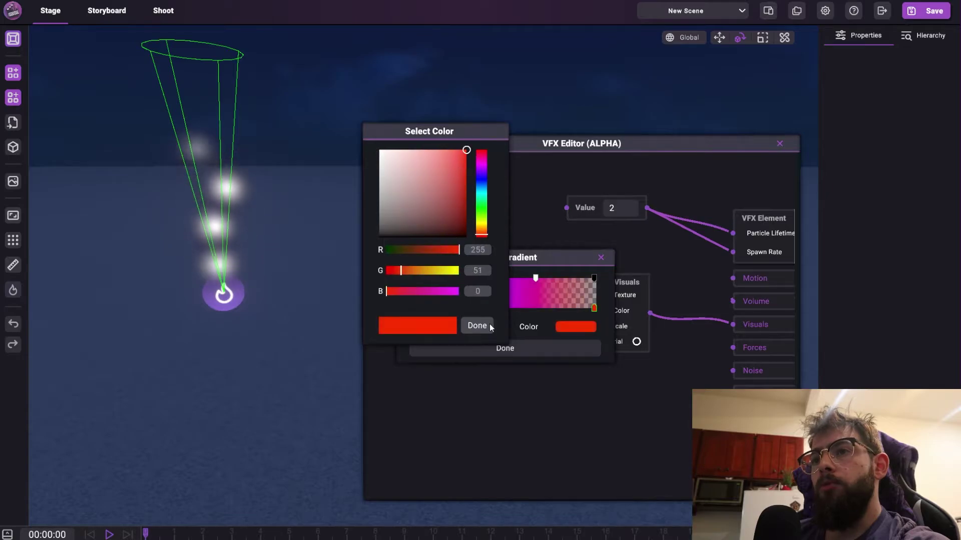
pyautogui.click(489, 323)
pyautogui.moveTo(493, 309); pyautogui.dragTo(514, 315)
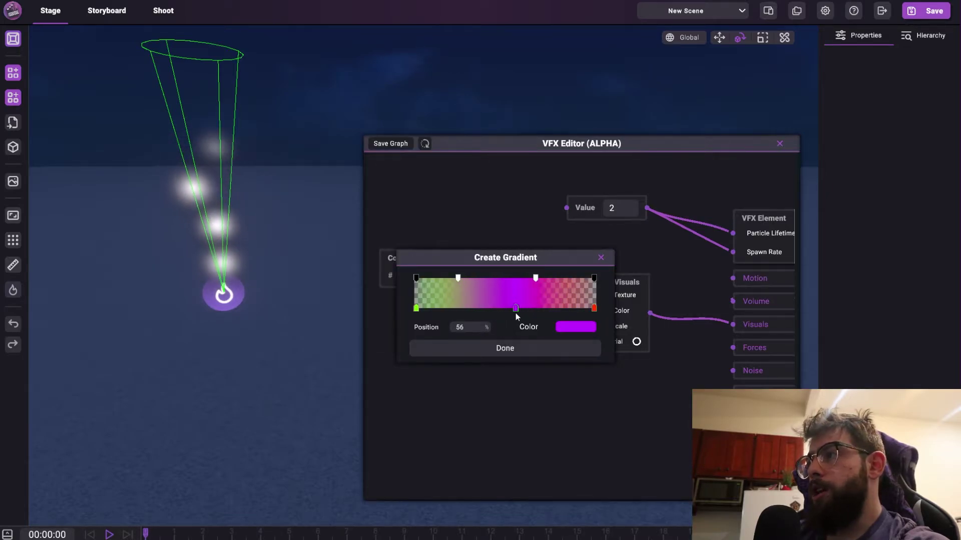
pyautogui.click(504, 349)
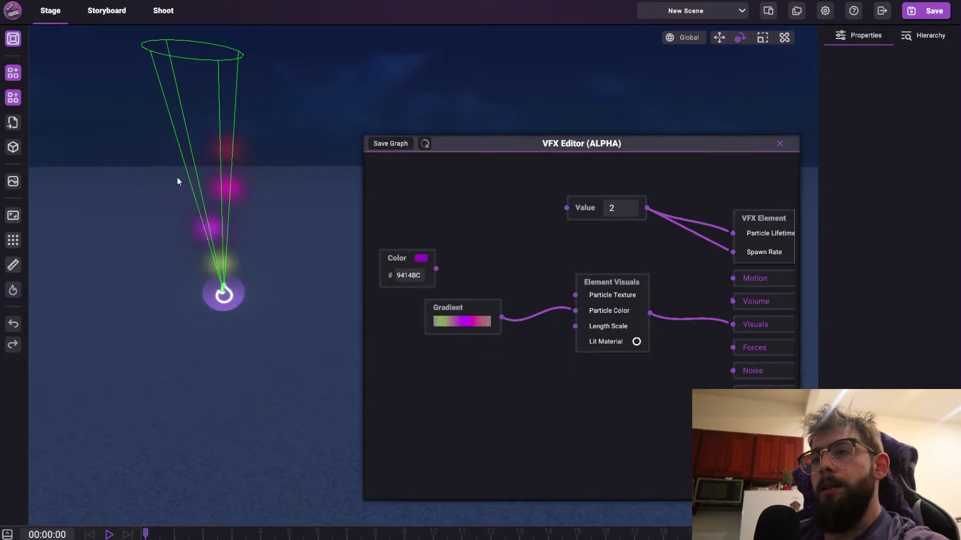
# Step: Delete the unused Color node and shift the Gradient node slightly away from Element Visuals
pyautogui.moveTo(449, 304)
pyautogui.mouseDown()
pyautogui.moveTo(433, 295)
pyautogui.moveTo(464, 308)
pyautogui.moveTo(435, 308)
pyautogui.mouseUp()
pyautogui.rightClick(433, 295)
pyautogui.click(434, 294)
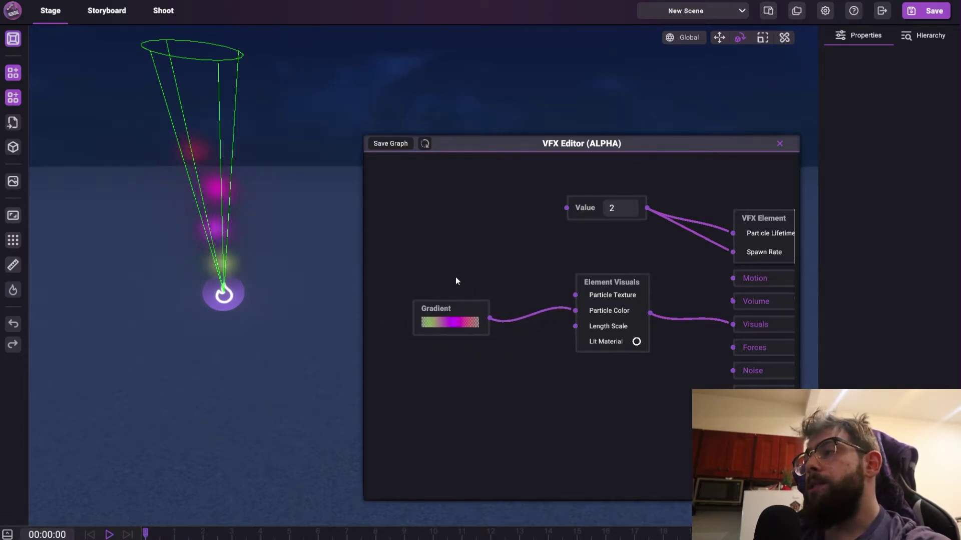
# Step: Add a Graphics Texture node above the Gradient node and connect it to Element Visuals' Particle Texture
pyautogui.rightClick(459, 256)
pyautogui.click(468, 261)
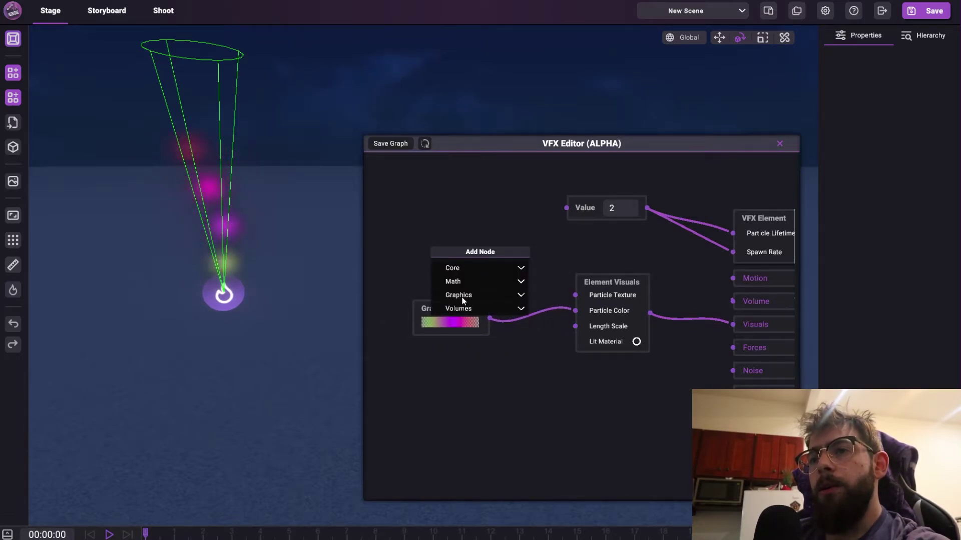
pyautogui.click(463, 300)
pyautogui.click(450, 334)
pyautogui.moveTo(439, 290); pyautogui.dragTo(430, 189)
pyautogui.moveTo(478, 236); pyautogui.dragTo(575, 296)
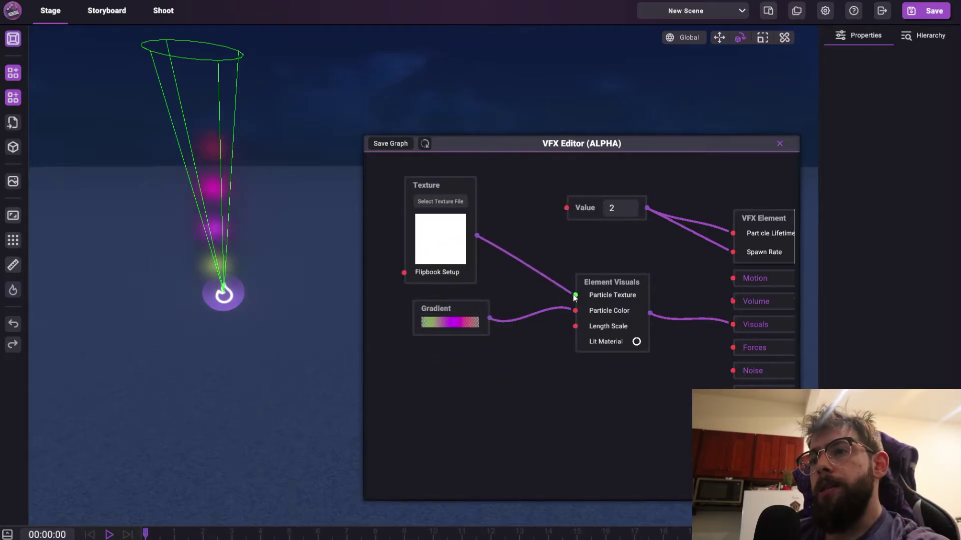
# Step: Load the image fireeffect.jpeg into the Texture node and inspect the textured particles
pyautogui.click(444, 201)
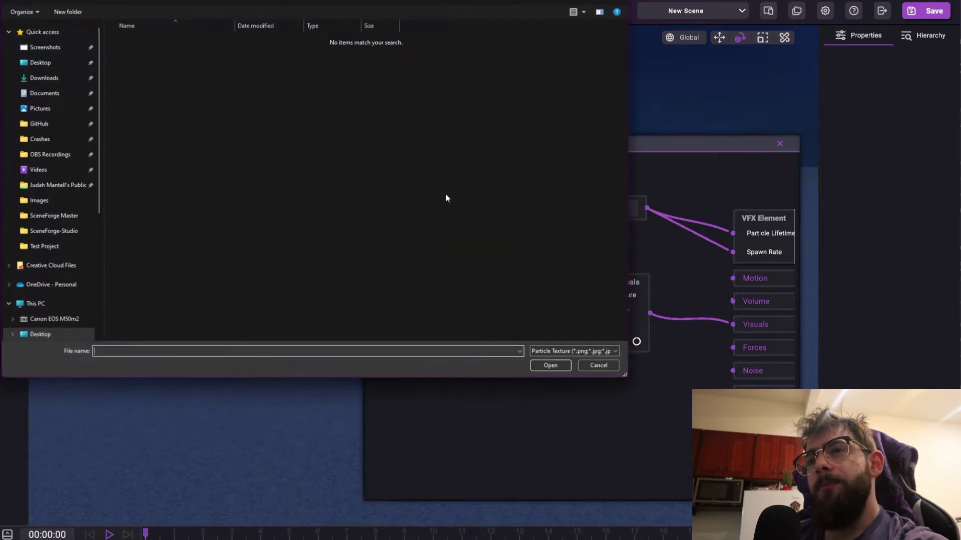
pyautogui.moveTo(425, 0); pyautogui.dragTo(960, 200)
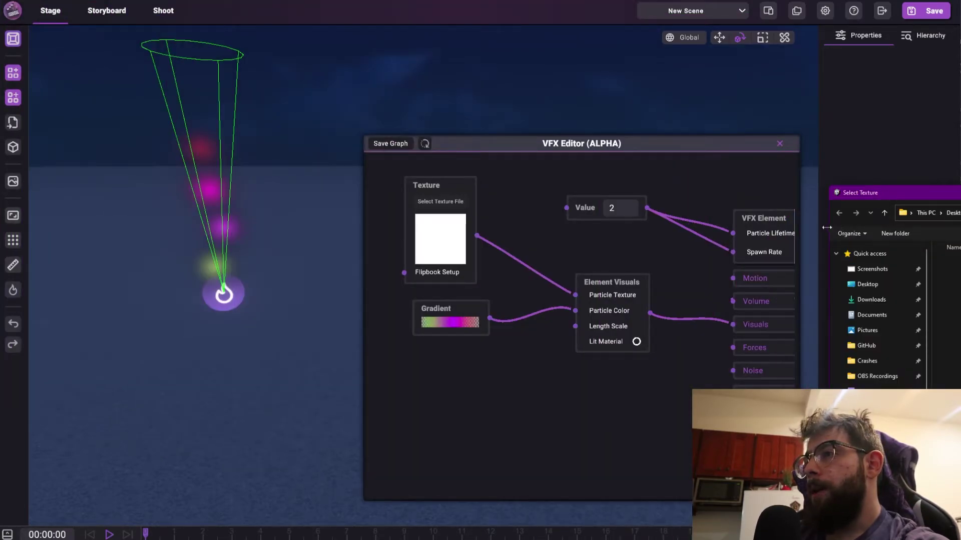
pyautogui.moveTo(827, 227); pyautogui.dragTo(960, 228)
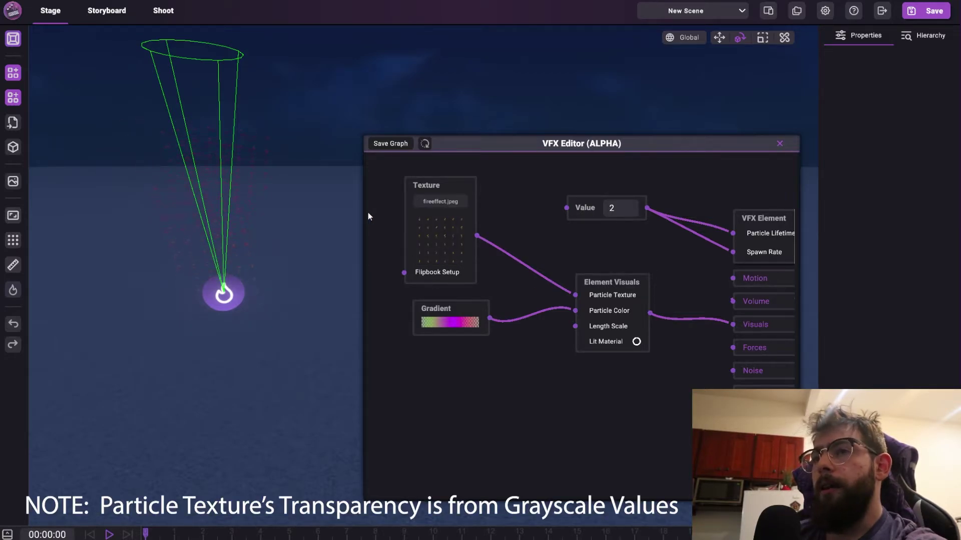
pyautogui.scroll(4, 482, 193)
pyautogui.moveTo(506, 212); pyautogui.dragTo(576, 235, button='middle')
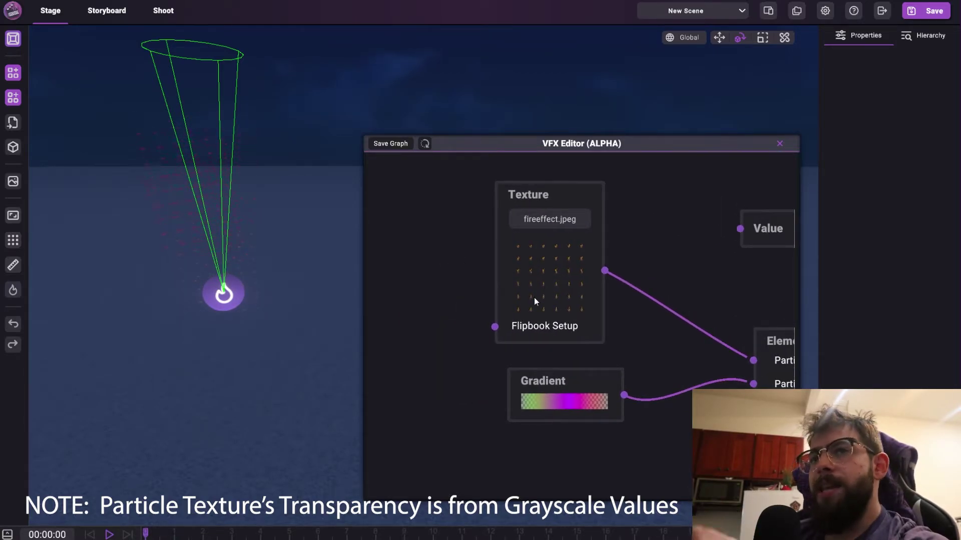
pyautogui.moveTo(323, 243); pyautogui.dragTo(293, 229, button='right')
pyautogui.scroll(3, 293, 229)
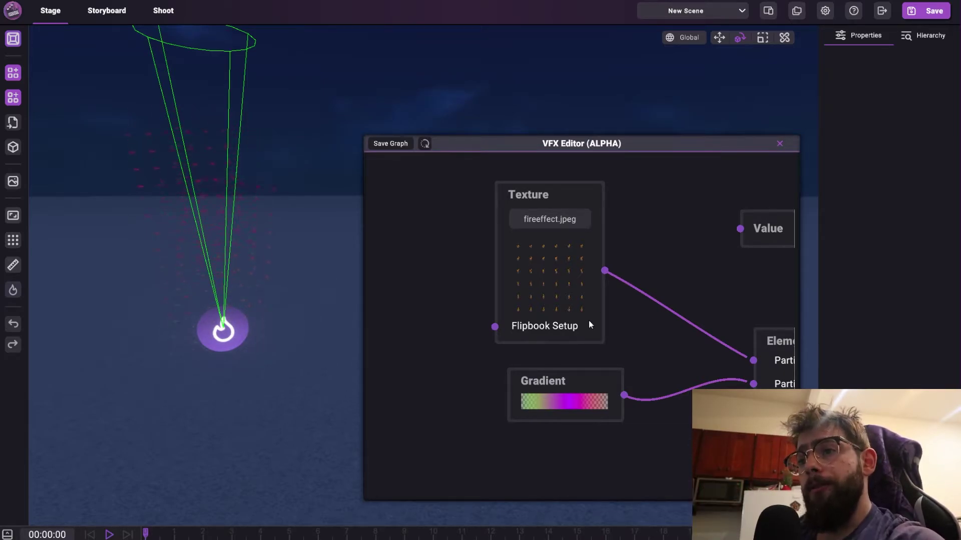
# Step: Add a Graphics Flipbook node and place it beside the Texture node's Flipbook Setup input
pyautogui.hscroll(-3, 453, 306)
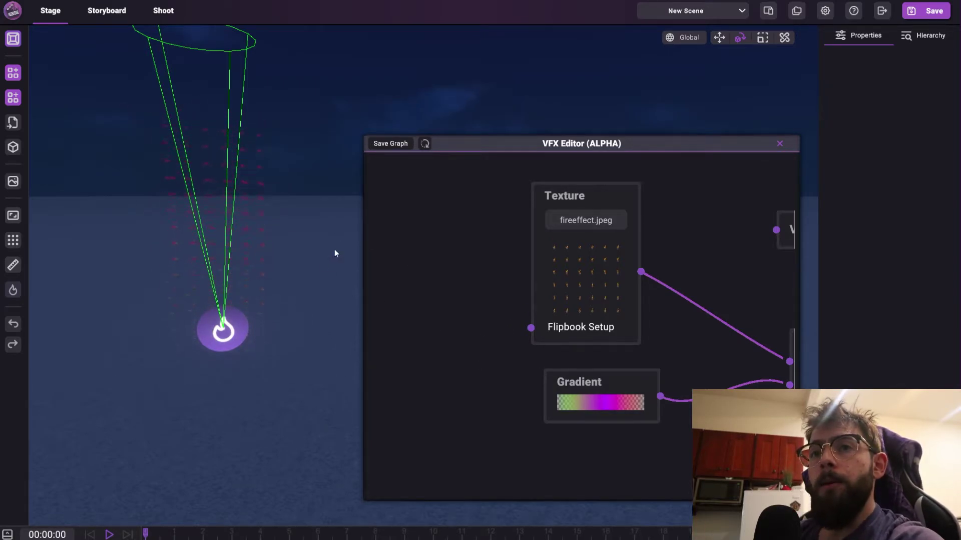
pyautogui.hscroll(-5, 458, 295)
pyautogui.rightClick(471, 298)
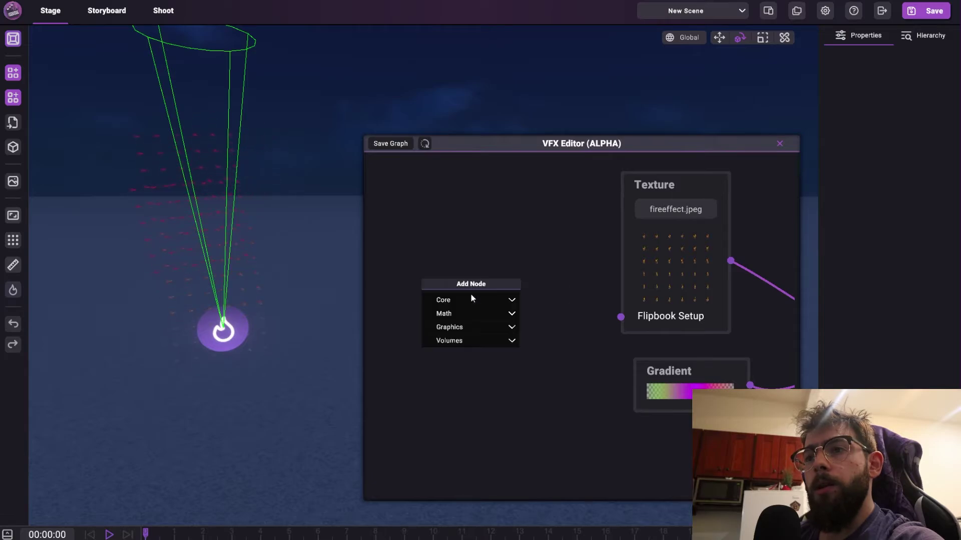
pyautogui.click(453, 326)
pyautogui.moveTo(440, 355); pyautogui.dragTo(473, 285)
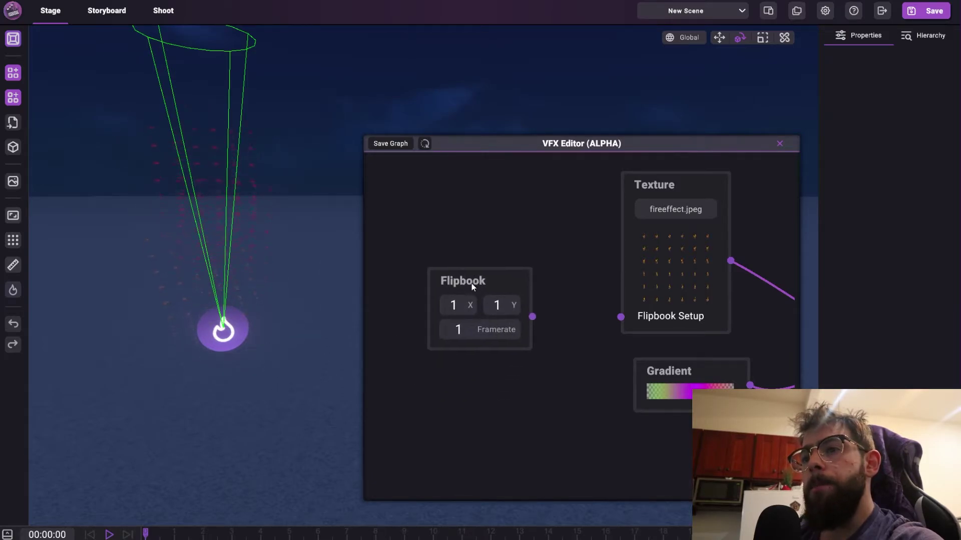
# Step: Connect the Flipbook node to the Texture node's Flipbook Setup and set it to 6 by 6 with a framerate of 24
pyautogui.moveTo(531, 317); pyautogui.dragTo(621, 317)
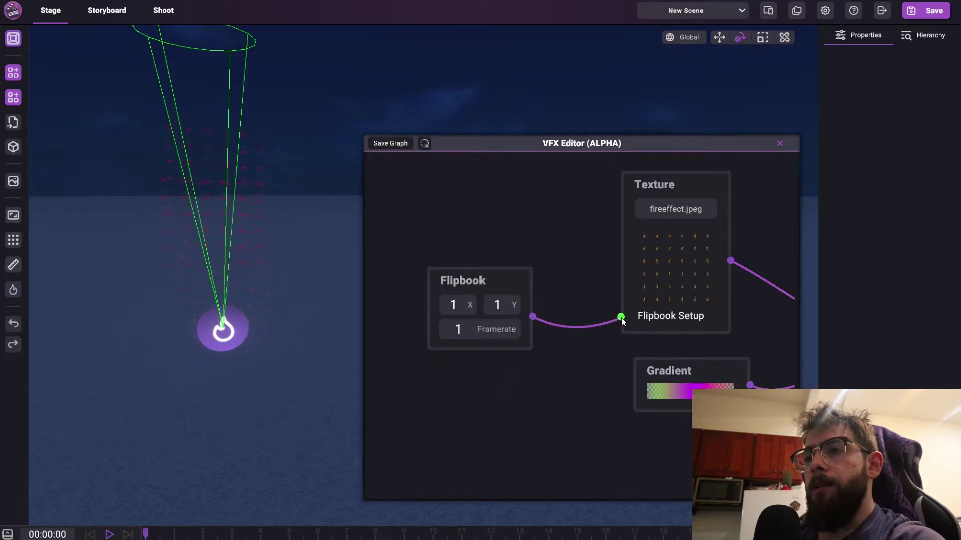
pyautogui.moveTo(485, 280); pyautogui.dragTo(518, 271)
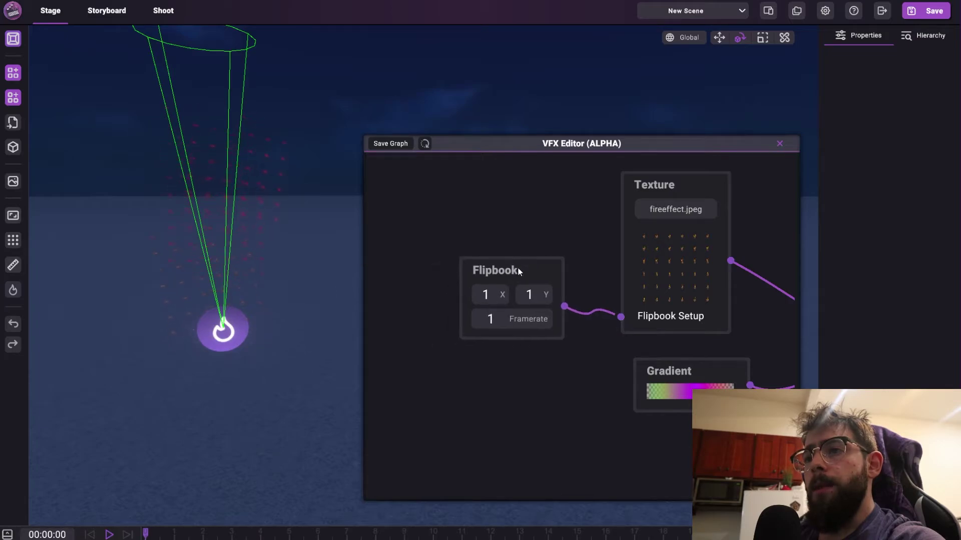
pyautogui.click(493, 296)
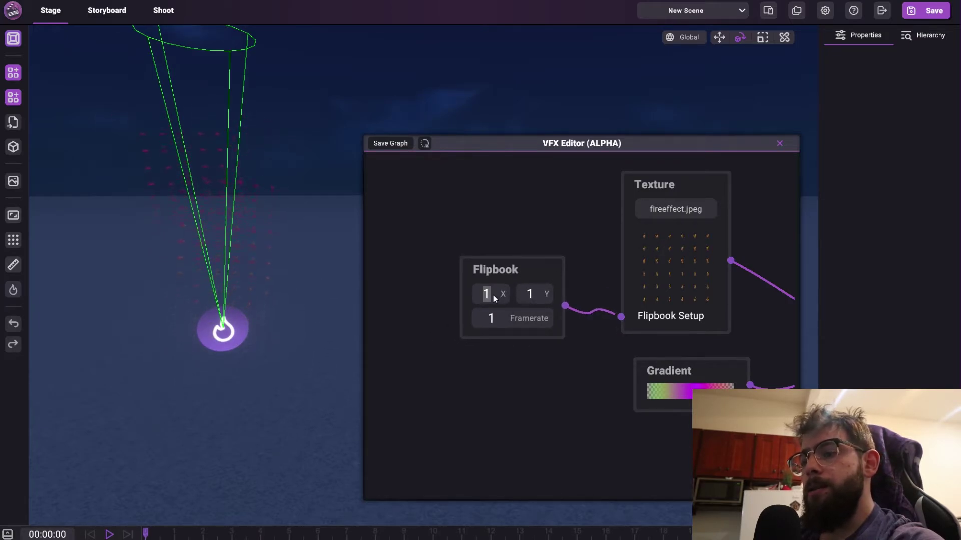
pyautogui.write('6')
pyautogui.click(530, 298)
pyautogui.write('6')
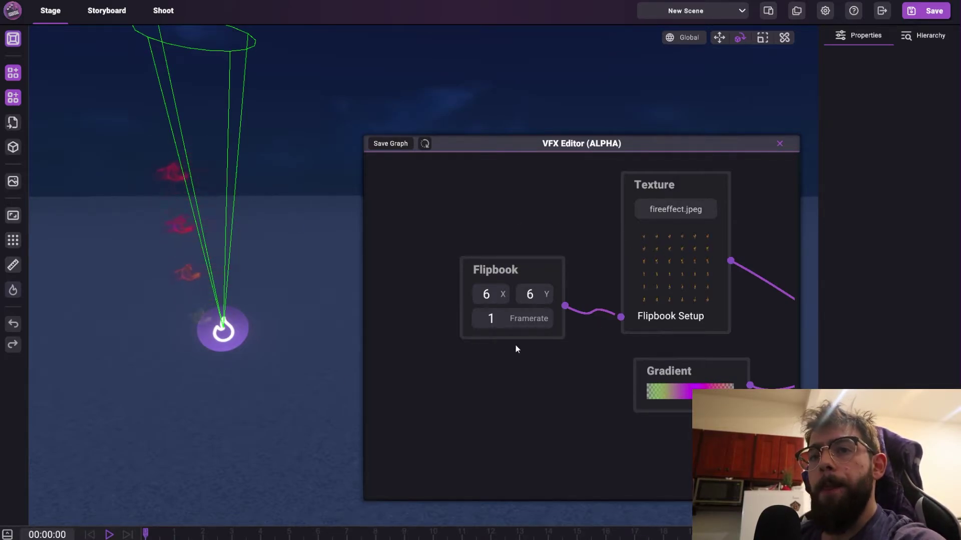
pyautogui.doubleClick(489, 328)
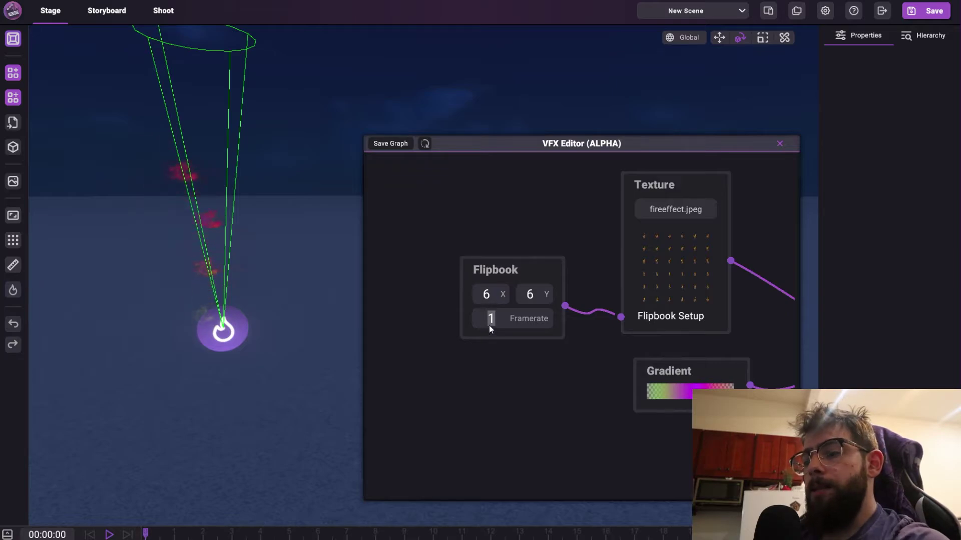
pyautogui.write('24')
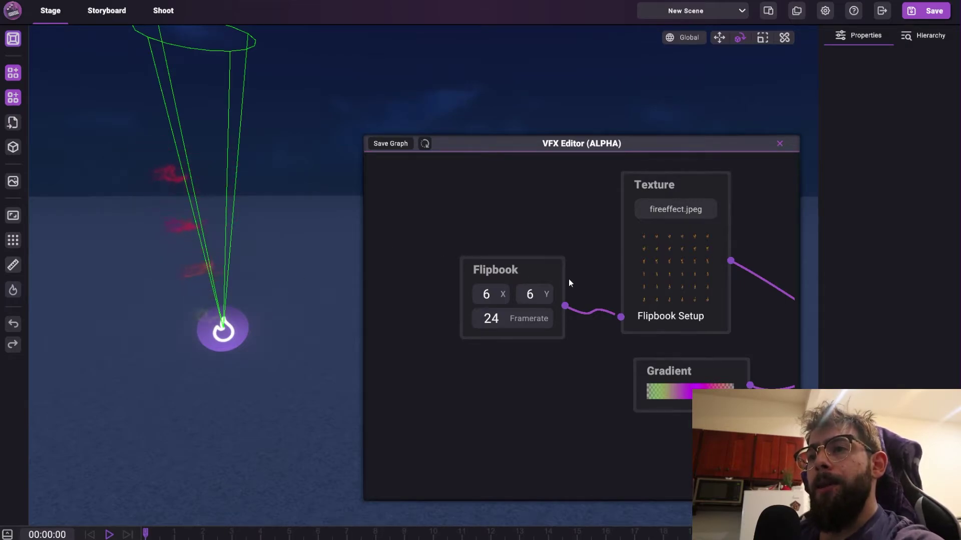
pyautogui.moveTo(537, 270)
pyautogui.mouseDown()
pyautogui.moveTo(495, 266)
pyautogui.moveTo(534, 263)
pyautogui.mouseUp()
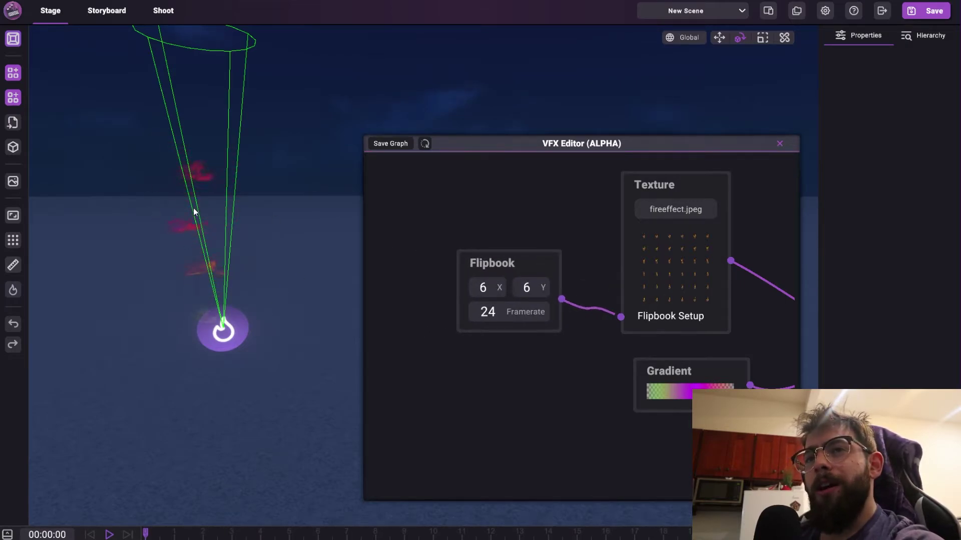
# Step: Delete the Gradient node feeding Element Visuals' Particle Color
pyautogui.rightClick(680, 371)
pyautogui.click(700, 388)
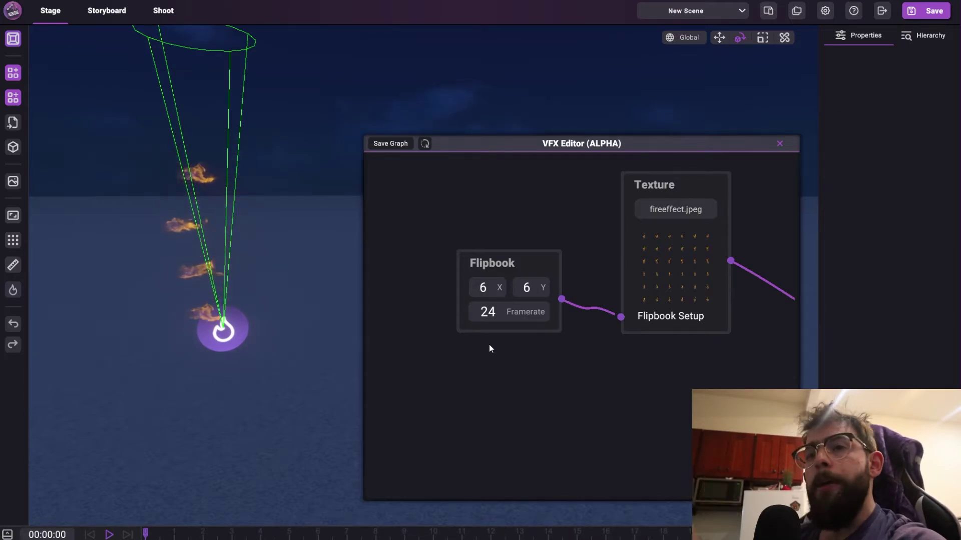
pyautogui.hscroll(5, 557, 378)
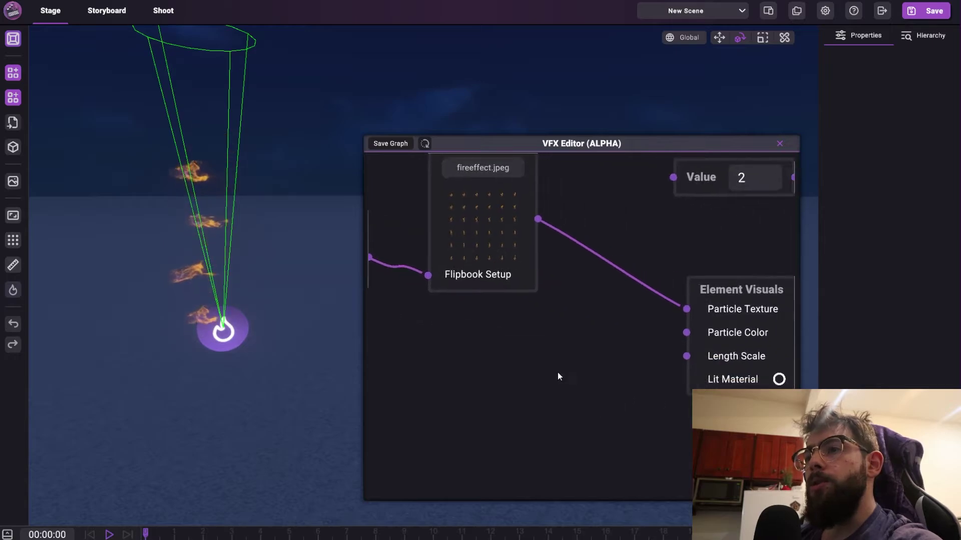
pyautogui.scroll(-2, 725, 360)
pyautogui.hscroll(-5, 691, 374)
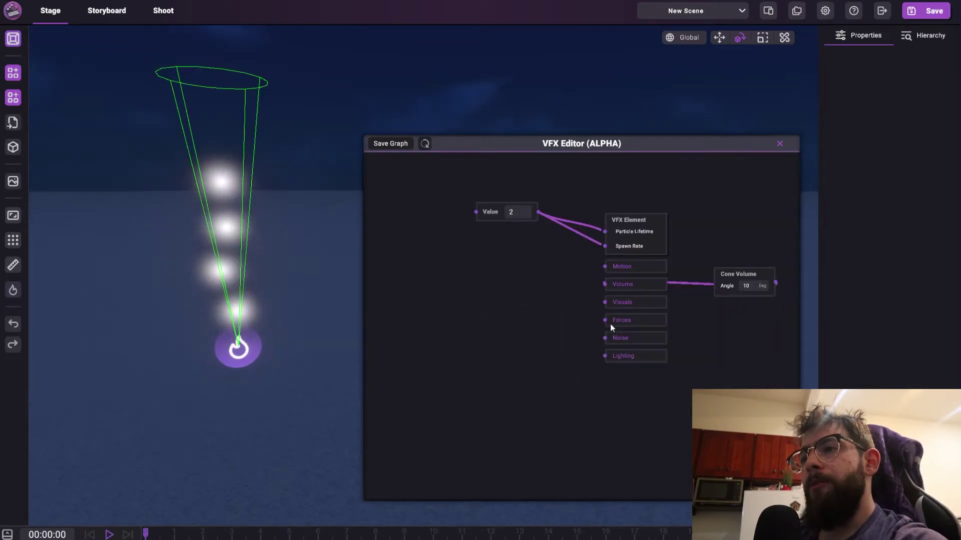
# Step: Add a Core Forces node, connect it to the VFX Element's Forces input, and place it beside that input
pyautogui.rightClick(610, 323)
pyautogui.click(580, 325)
pyautogui.click(526, 334)
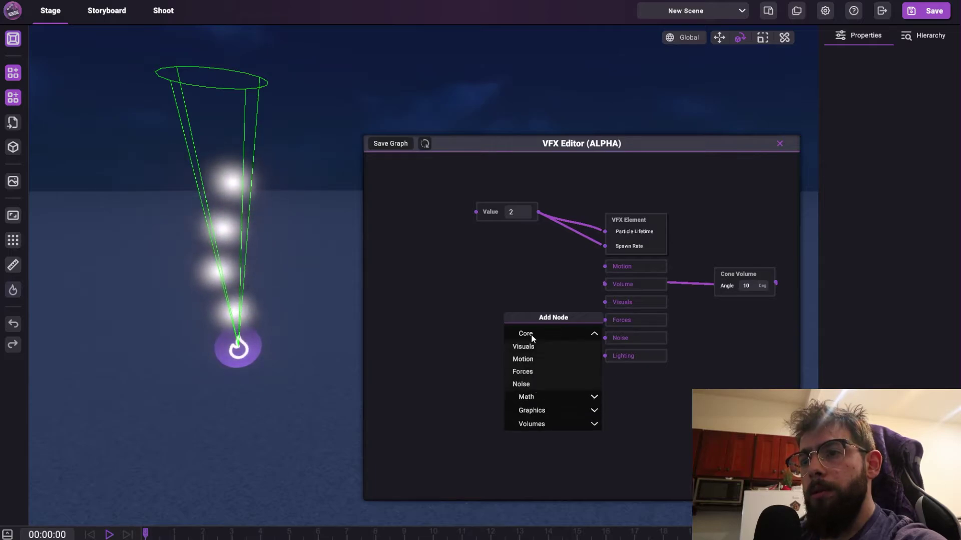
pyautogui.click(522, 372)
pyautogui.moveTo(505, 357); pyautogui.dragTo(638, 321)
pyautogui.scroll(2, 525, 315)
pyautogui.moveTo(521, 307); pyautogui.dragTo(542, 290)
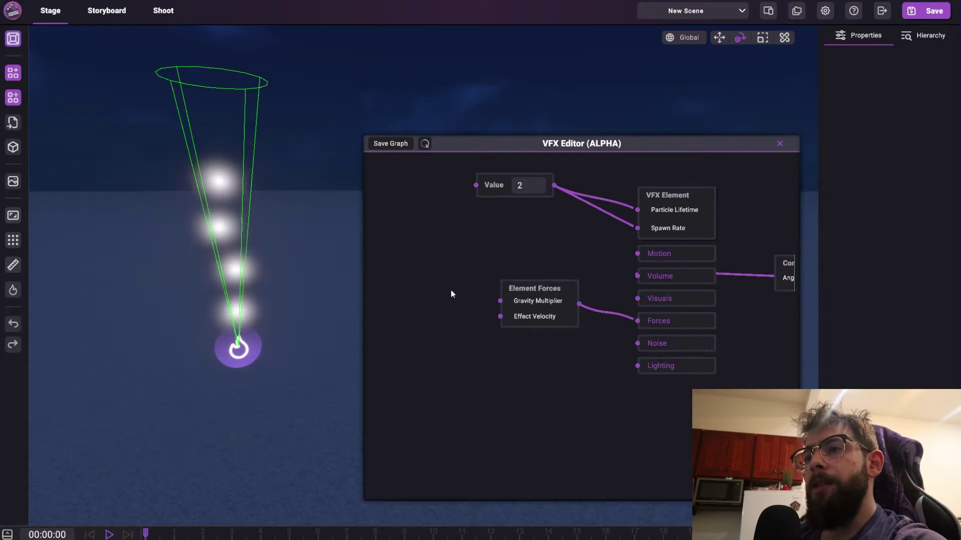
pyautogui.moveTo(457, 277); pyautogui.dragTo(490, 275)
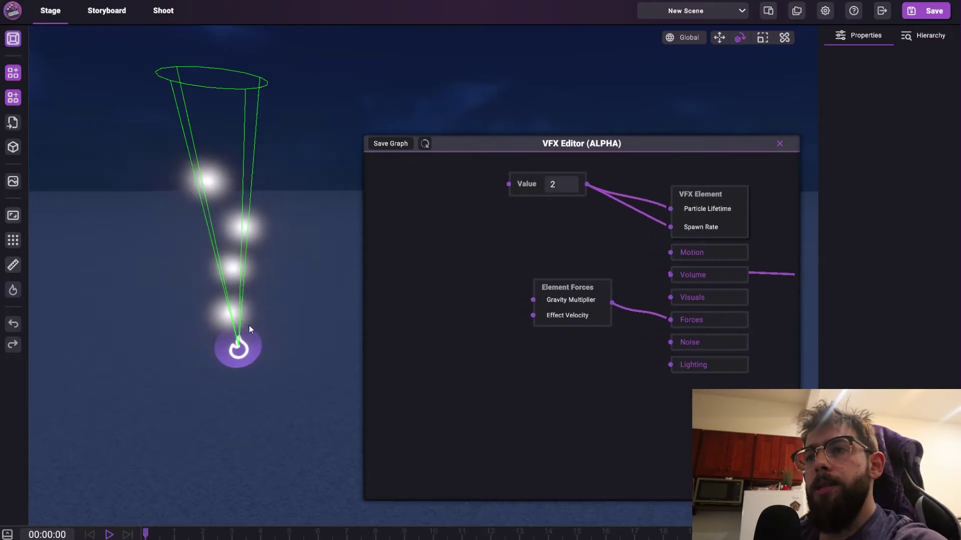
# Step: Add a Core Motion node linked to the VFX Element's Motion input, with the Value 2 node driving its Effect Speed
pyautogui.rightClick(431, 221)
pyautogui.click(431, 222)
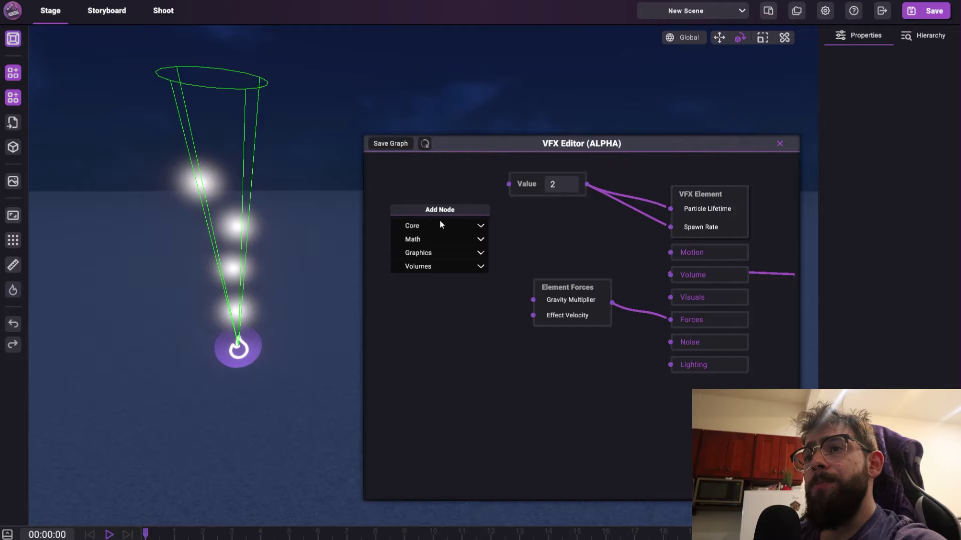
pyautogui.click(412, 225)
pyautogui.click(406, 252)
pyautogui.moveTo(443, 252); pyautogui.dragTo(670, 253)
pyautogui.moveTo(394, 231); pyautogui.dragTo(478, 216)
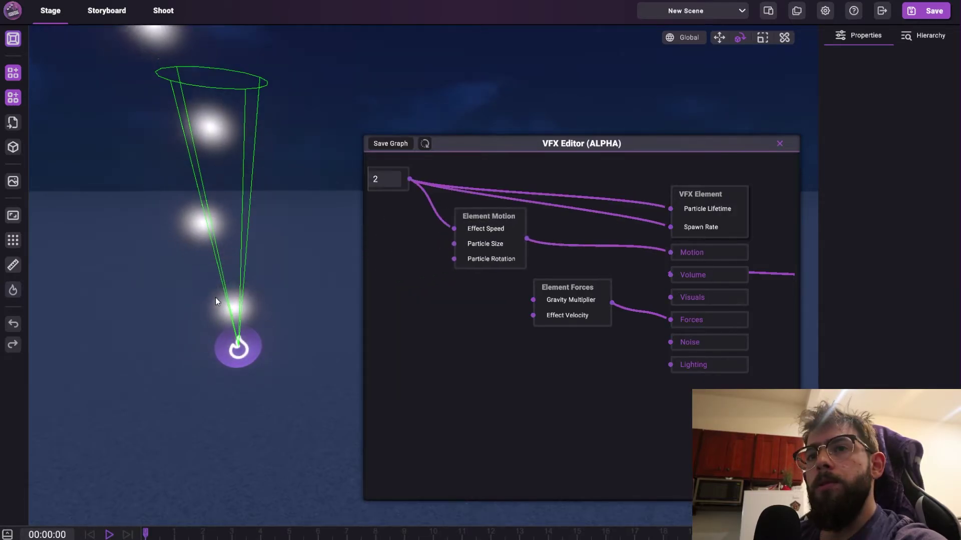
pyautogui.moveTo(223, 205); pyautogui.dragTo(248, 237, button='middle')
pyautogui.moveTo(402, 281); pyautogui.dragTo(464, 291)
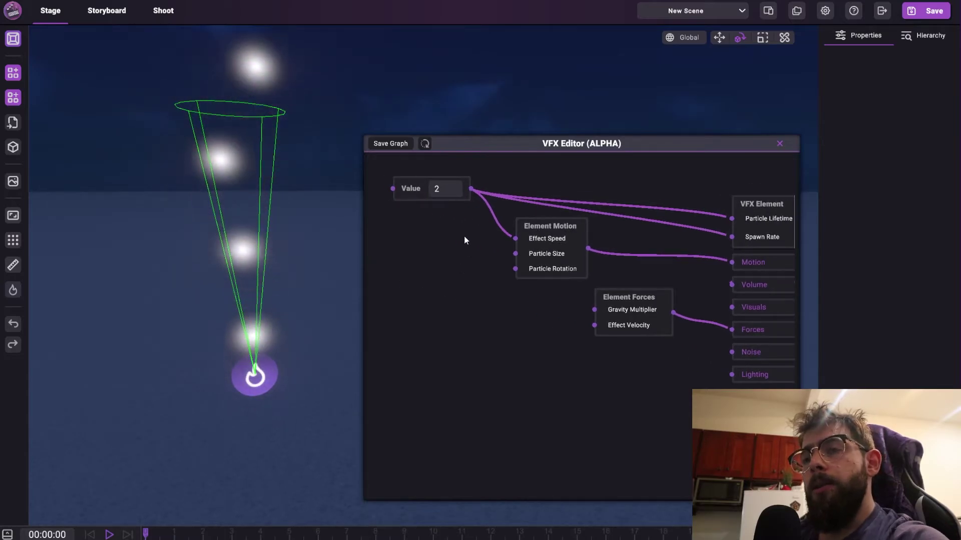
# Step: Remove the Value node's link to Effect Speed, switch on the graph's refresh toggle, and reconnect Value to Effect Speed
pyautogui.rightClick(488, 207)
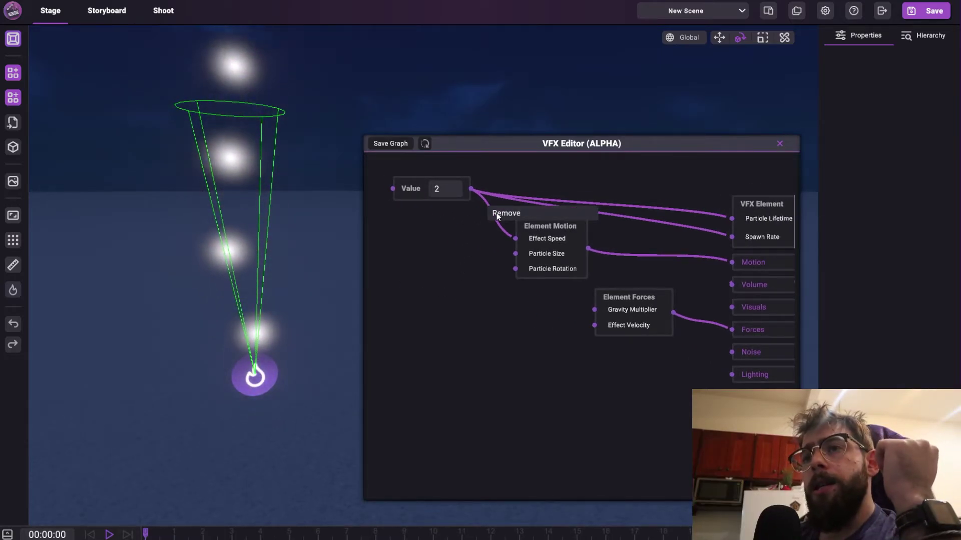
pyautogui.click(498, 215)
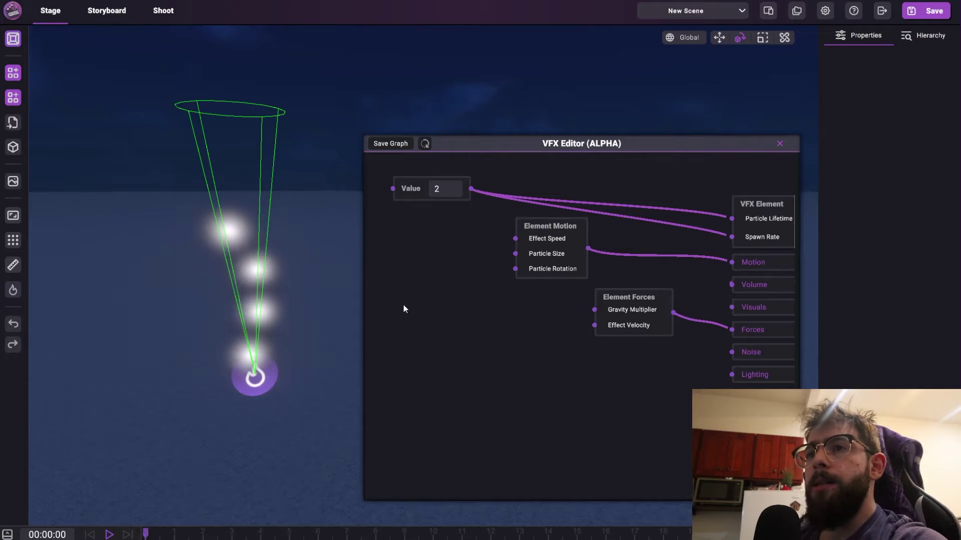
pyautogui.click(425, 144)
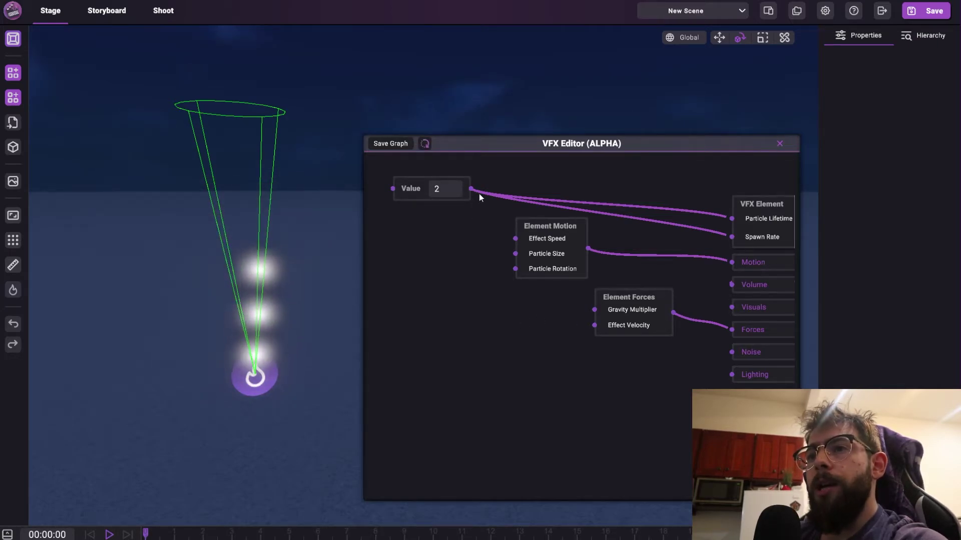
pyautogui.moveTo(471, 189); pyautogui.dragTo(515, 238)
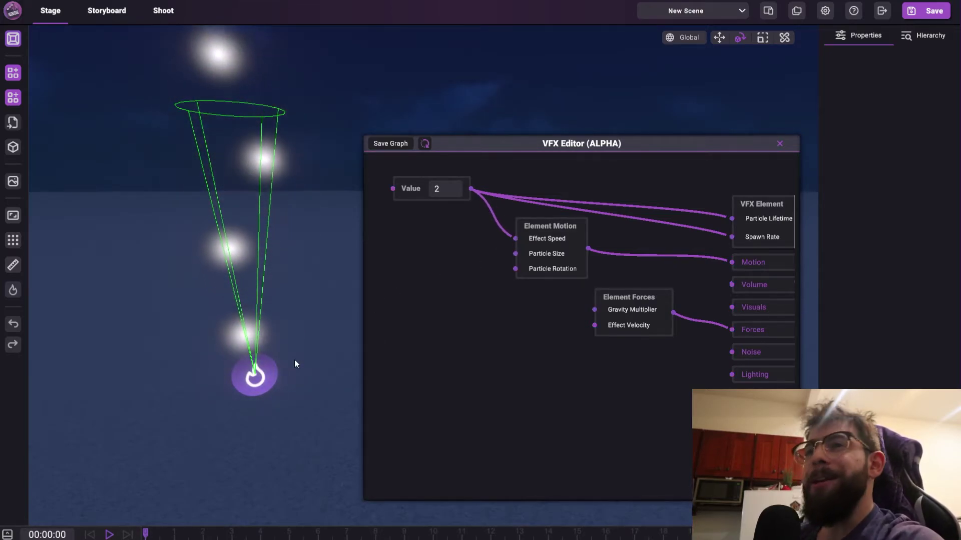
# Step: Shift the Element Forces node slightly and remove the link between the Value 2 node and Effect Speed
pyautogui.moveTo(615, 308); pyautogui.dragTo(577, 323)
pyautogui.moveTo(381, 311); pyautogui.dragTo(439, 301)
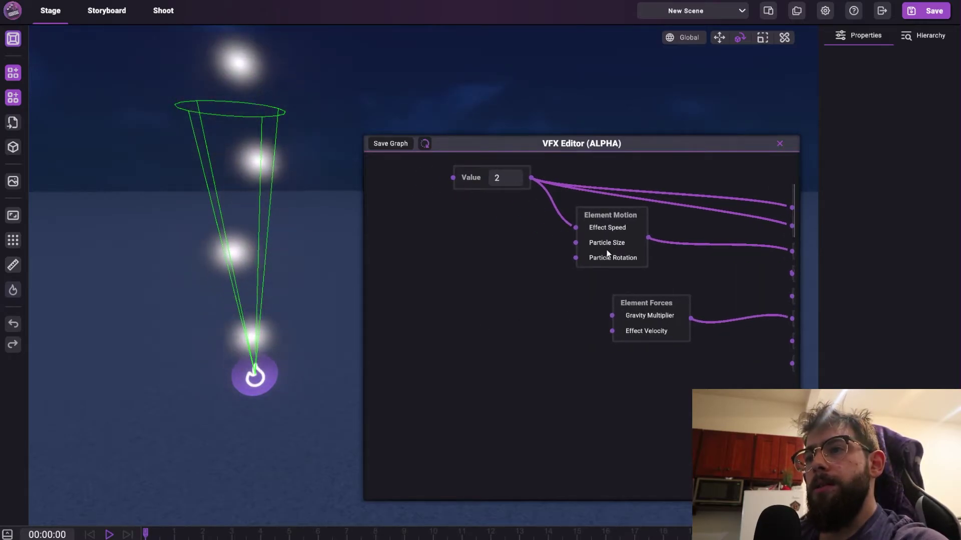
pyautogui.click(552, 199)
pyautogui.click(503, 243)
# Step: Add a second Value node set to 0 below the first and connect it to Element Motion's Effect Speed
pyautogui.click(490, 250)
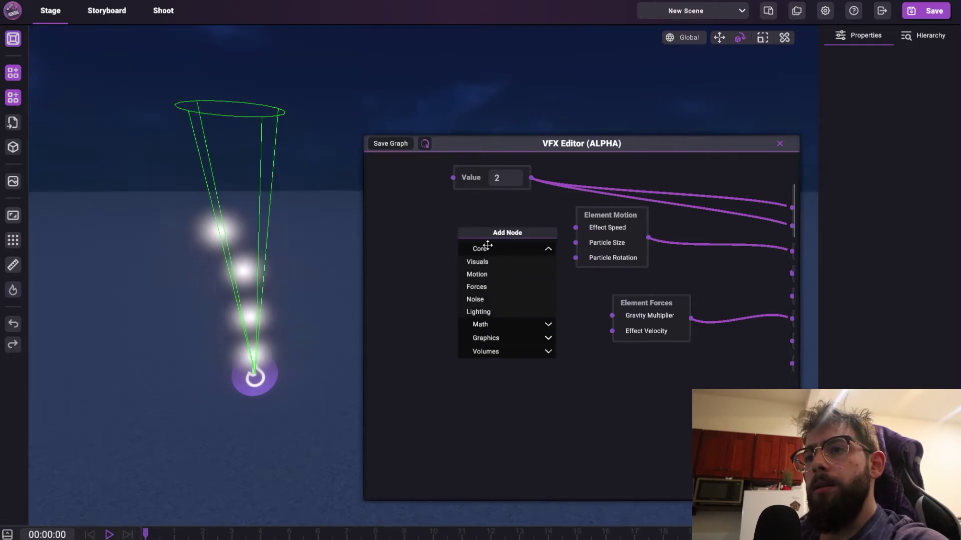
pyautogui.click(488, 249)
pyautogui.click(482, 263)
pyautogui.click(481, 276)
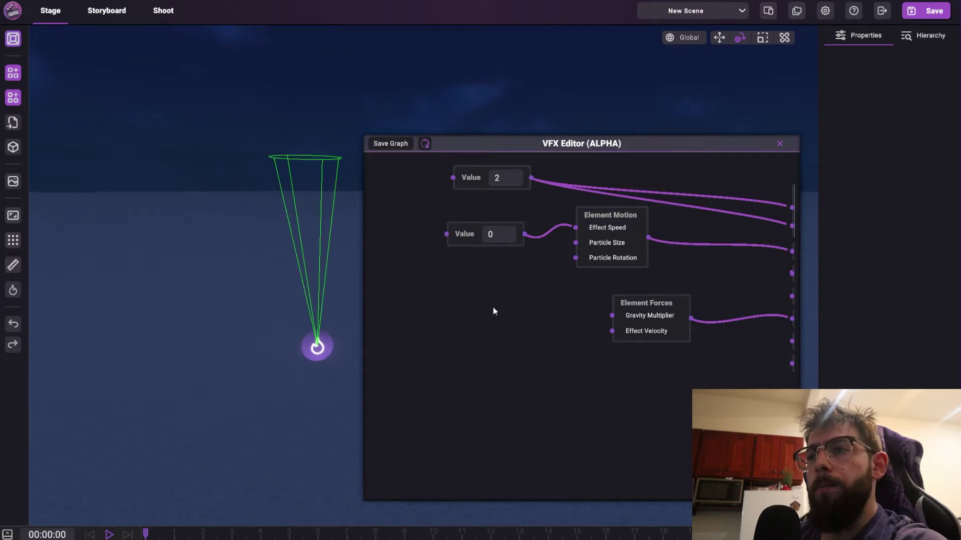
pyautogui.moveTo(473, 235); pyautogui.dragTo(473, 217)
# Step: Connect the Value 2 node to Element Motion's Particle Size and select the VFX element in the scene
pyautogui.moveTo(531, 178); pyautogui.dragTo(576, 246)
pyautogui.press('d')
pyautogui.click(265, 314)
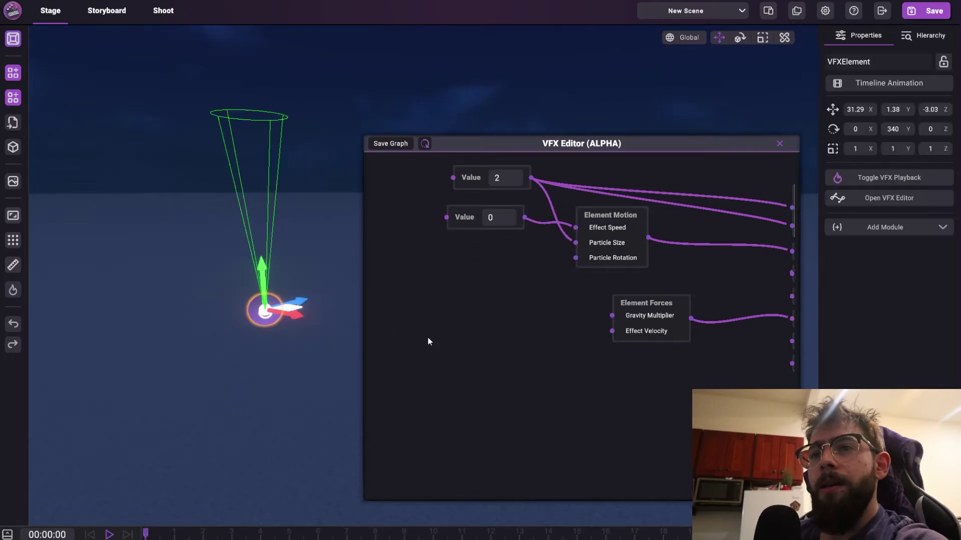
# Step: Add another Value node in the empty area below the Element Forces node
pyautogui.rightClick(524, 319)
pyautogui.scroll(1, 515, 316)
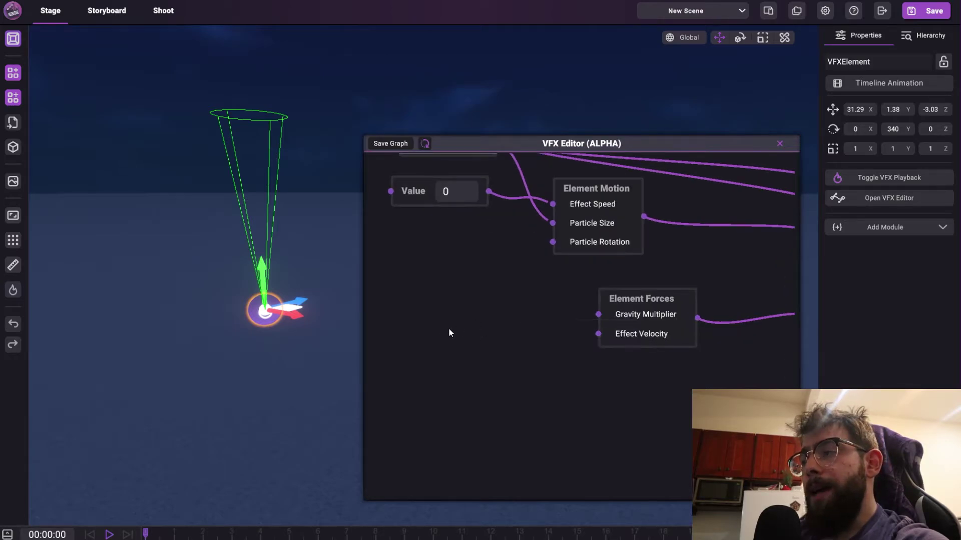
pyautogui.scroll(1, 450, 329)
pyautogui.rightClick(454, 313)
pyautogui.click(470, 319)
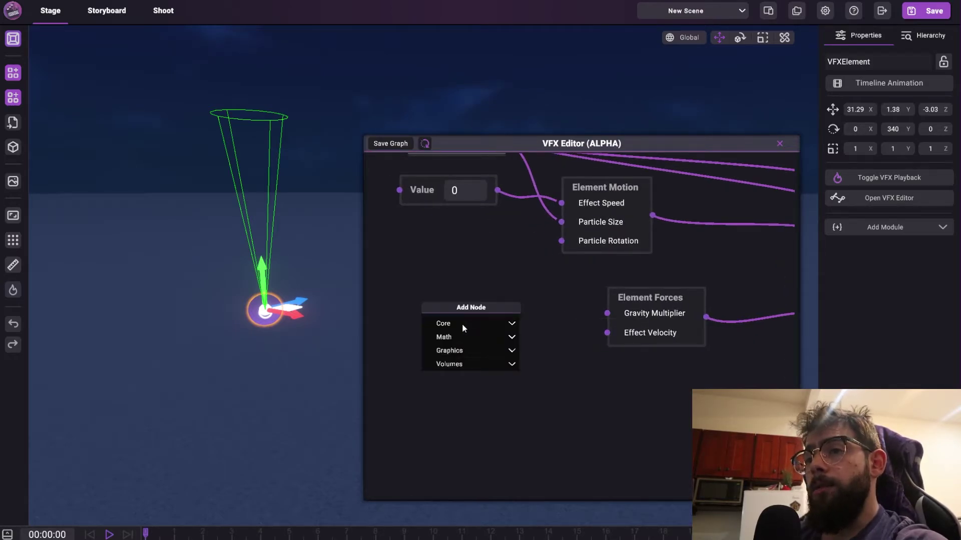
pyautogui.click(461, 323)
pyautogui.click(445, 397)
pyautogui.click(447, 411)
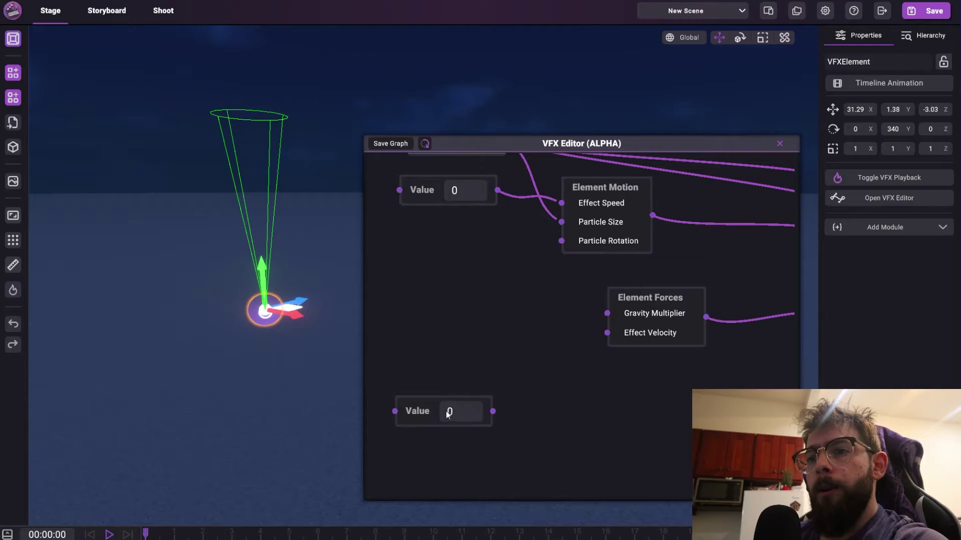
# Step: Set the new Value node to 1 and connect it to Element Forces' Gravity Multiplier
pyautogui.click(460, 409)
pyautogui.press('BackSpace')
pyautogui.write('1')
pyautogui.moveTo(493, 411); pyautogui.dragTo(607, 314)
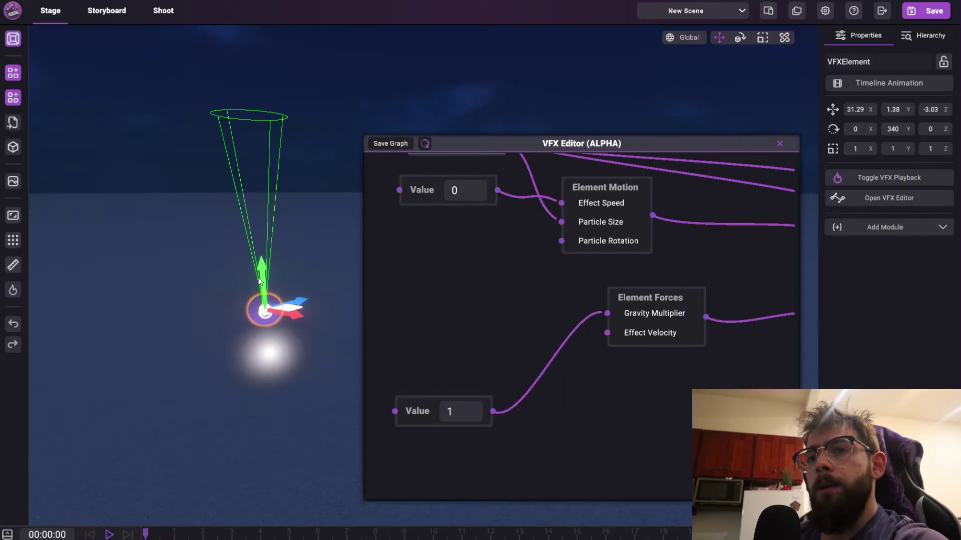
# Step: Raise the VFX element to a height of about 4.28 on Y to view the falling particles
pyautogui.moveTo(259, 281); pyautogui.dragTo(272, 205)
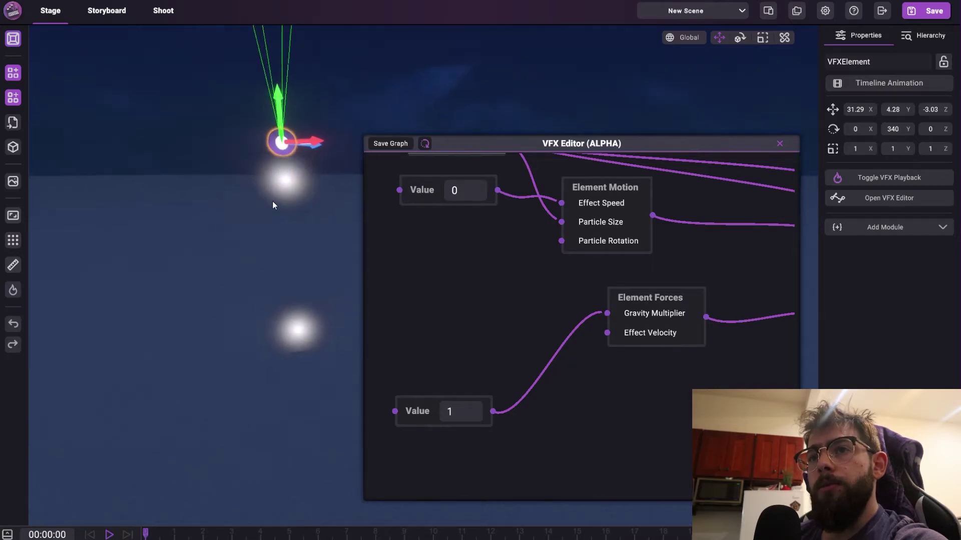
pyautogui.moveTo(272, 201); pyautogui.dragTo(278, 220, button='right')
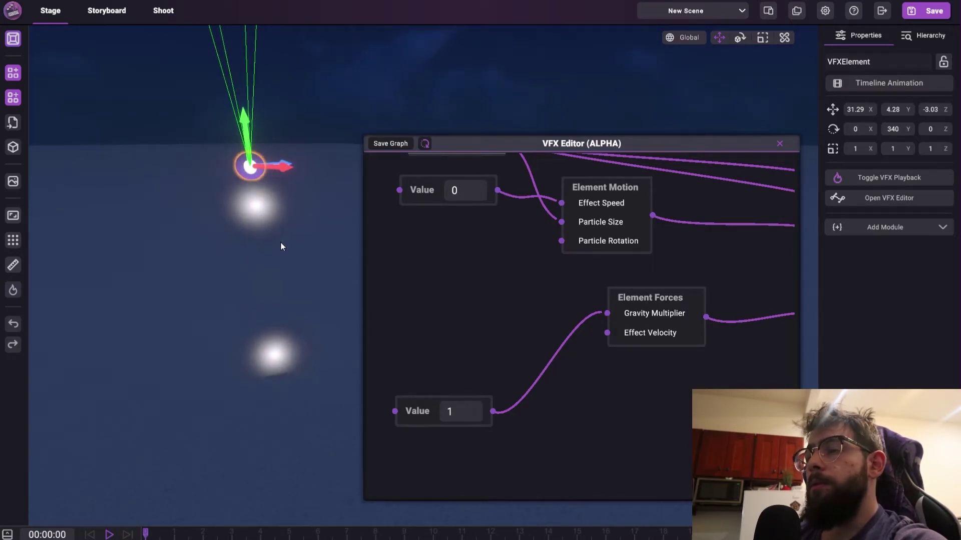
pyautogui.moveTo(286, 218); pyautogui.dragTo(296, 246, button='middle')
pyautogui.moveTo(314, 163); pyautogui.dragTo(334, 176, button='right')
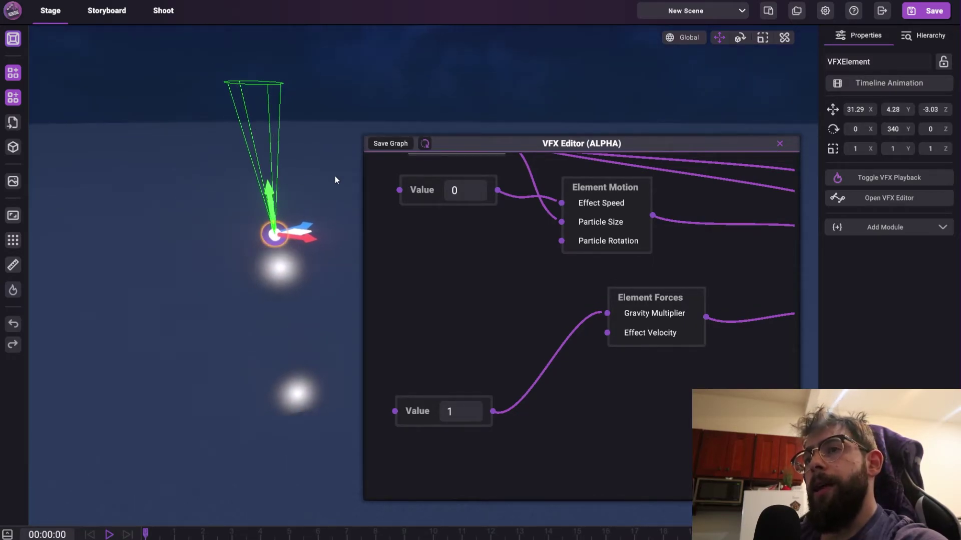
# Step: Remove the Cone Volume node from the VFX Element's Volume connection
pyautogui.moveTo(461, 273); pyautogui.dragTo(308, 294)
pyautogui.scroll(-1, 620, 296)
pyautogui.rightClick(696, 295)
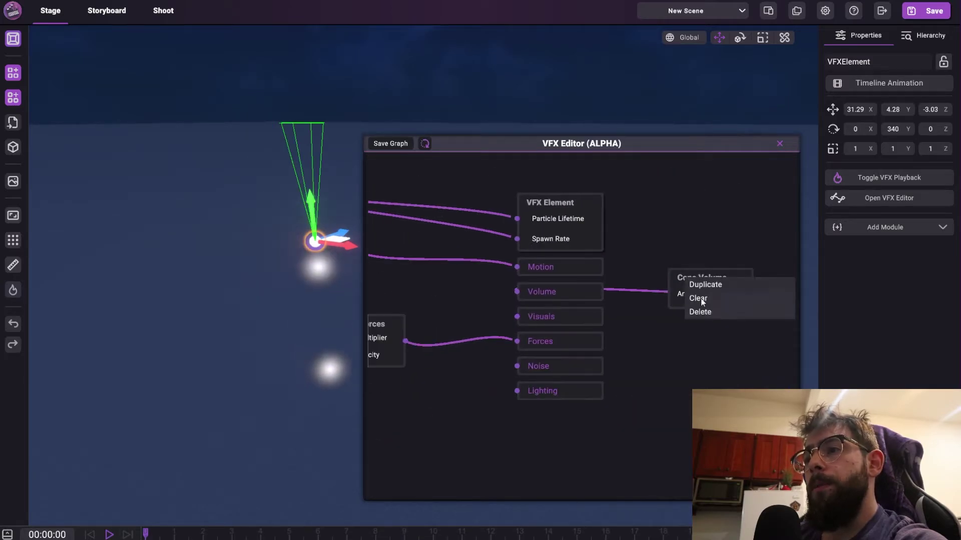
pyautogui.click(700, 298)
# Step: Add a Box Volume node sized 5, 0.5, 6 through a vector node and connect it to the VFX Element's Volume
pyautogui.rightClick(652, 281)
pyautogui.click(659, 285)
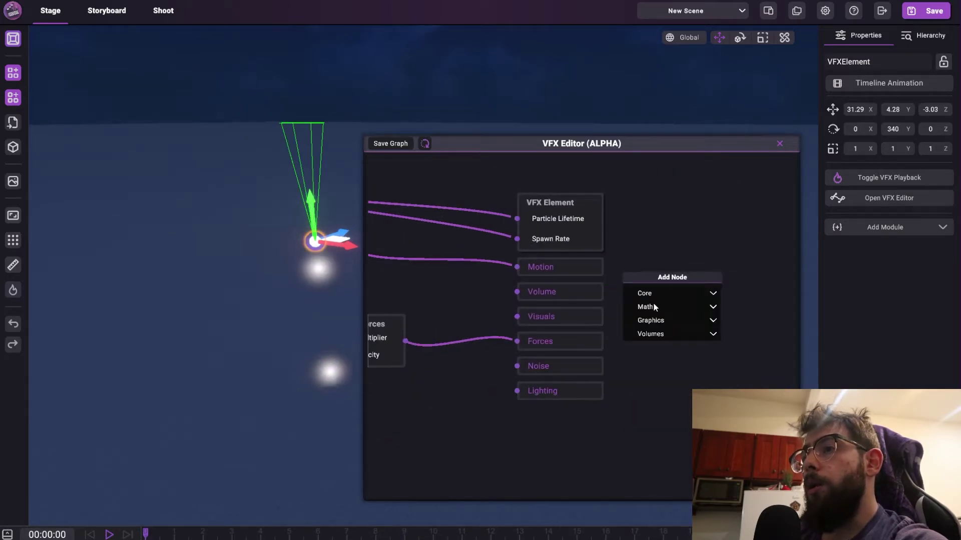
pyautogui.click(651, 334)
pyautogui.click(643, 361)
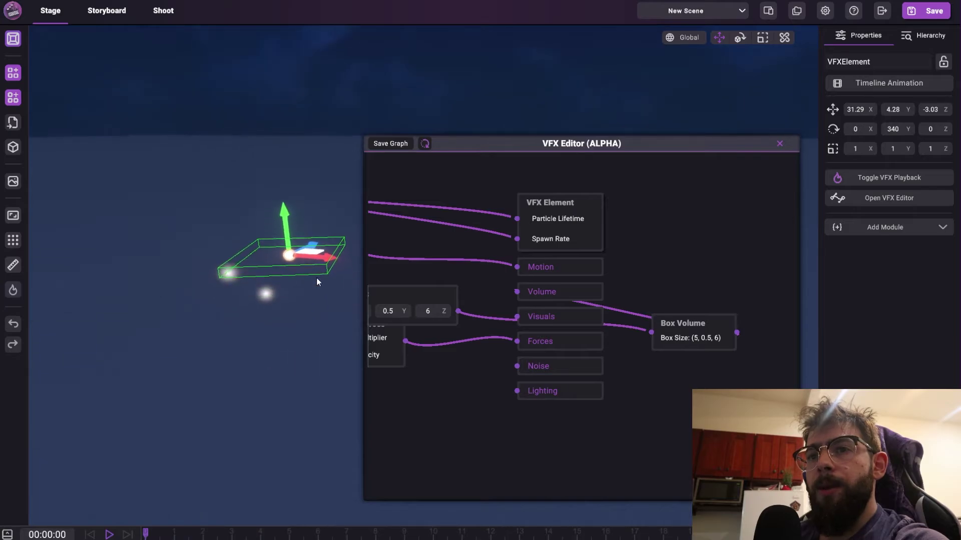
# Step: Raise the VFX element to a height of about 8.74 on Y and view the box emitter from the side
pyautogui.moveTo(316, 279); pyautogui.dragTo(311, 267, button='right')
pyautogui.moveTo(280, 198); pyautogui.dragTo(266, 110)
pyautogui.moveTo(285, 197); pyautogui.dragTo(448, 200, button='right')
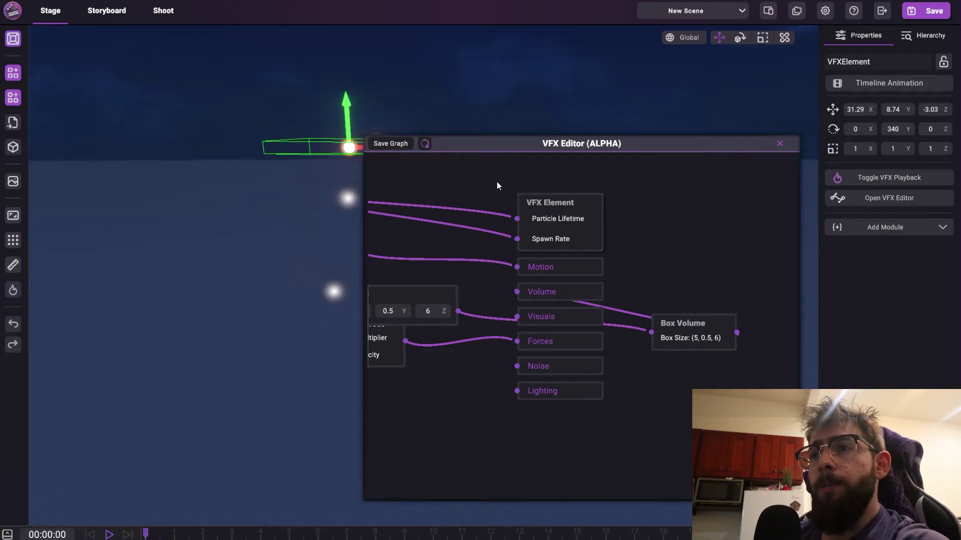
# Step: Move the Vector 3 node sized 5, 0.5, 6 away from the Element Forces node to clear space below the VFX Element node
pyautogui.moveTo(496, 182); pyautogui.dragTo(569, 174)
pyautogui.moveTo(332, 201); pyautogui.dragTo(283, 206, button='right')
pyautogui.scroll(3, 283, 206)
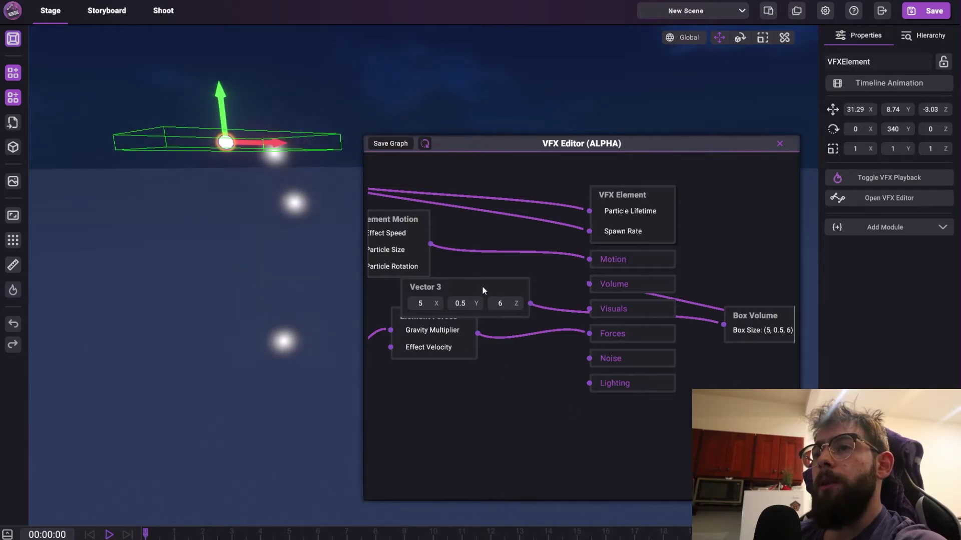
pyautogui.moveTo(482, 287); pyautogui.dragTo(620, 436)
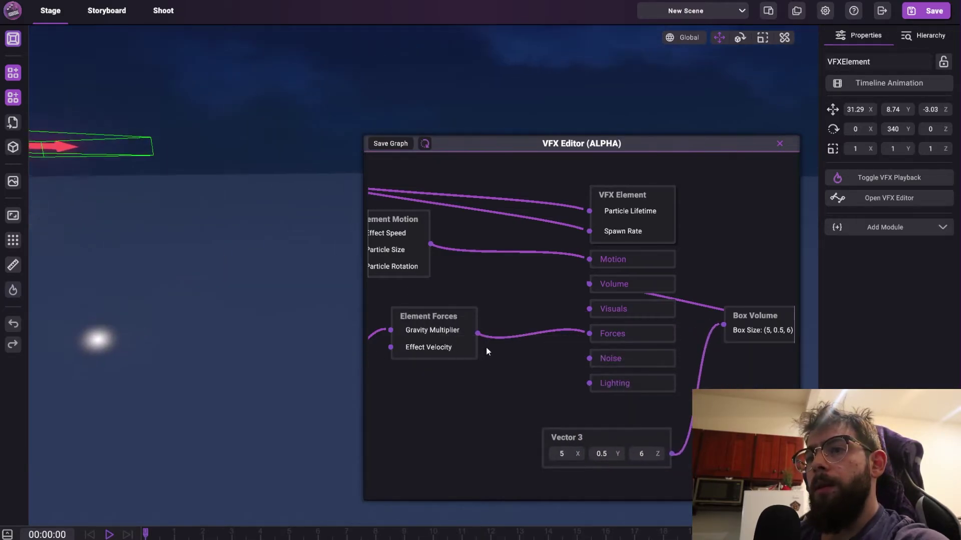
# Step: Set the Value node feeding the Gravity Multiplier to 0.5 and place it closer to the Element Forces node
pyautogui.moveTo(425, 391); pyautogui.dragTo(626, 348)
pyautogui.moveTo(215, 281); pyautogui.dragTo(107, 291, button='right')
pyautogui.click(454, 371)
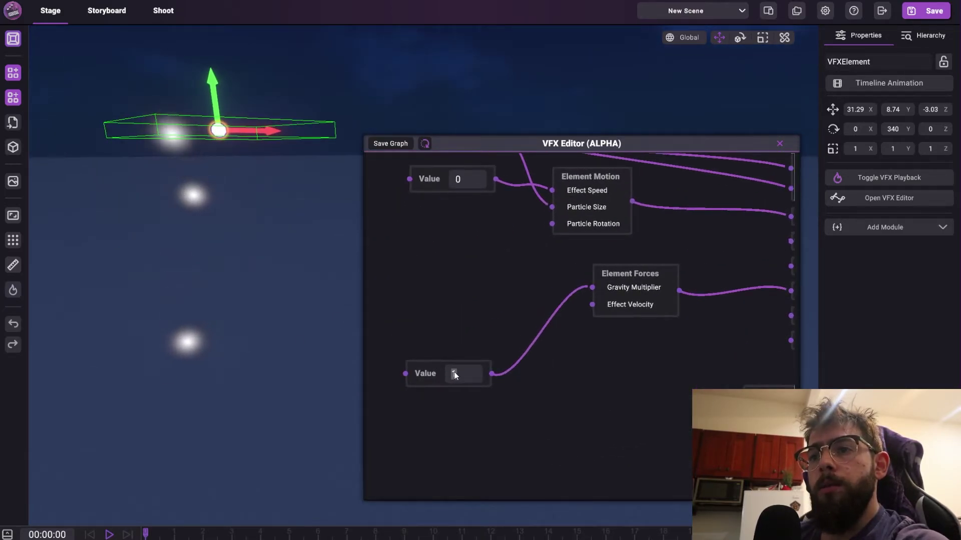
pyautogui.write('0.5')
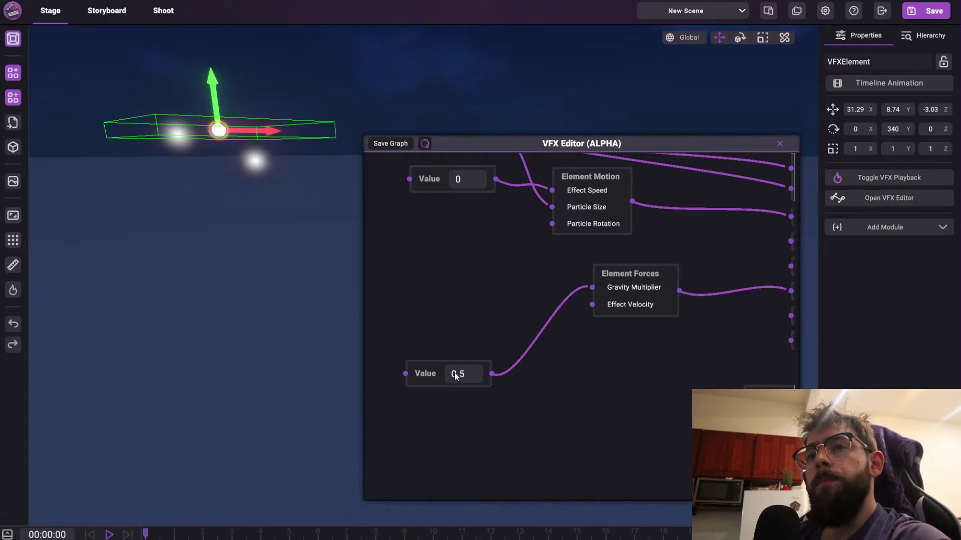
pyautogui.moveTo(439, 371); pyautogui.dragTo(435, 313)
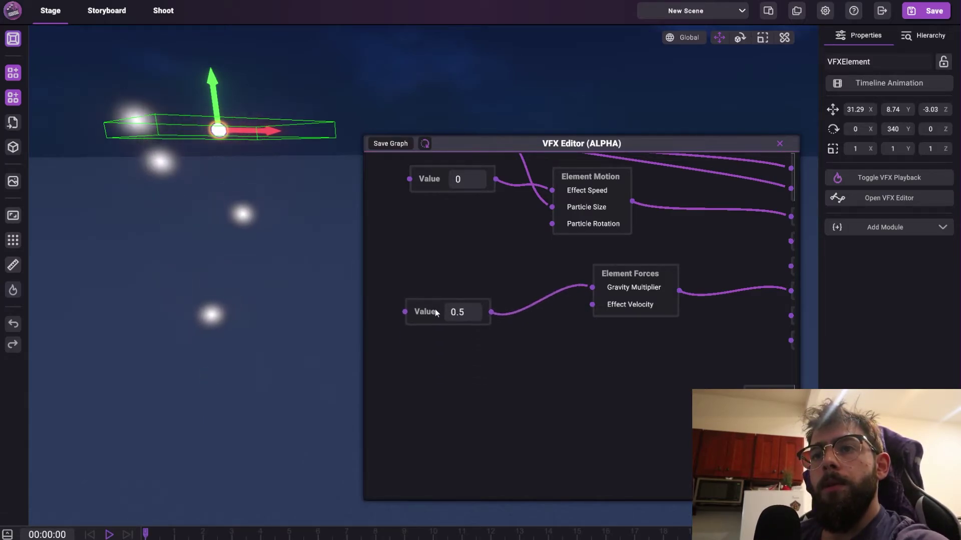
# Step: Add a Range node below the gravity value and delete the Value node feeding the Gravity Multiplier
pyautogui.rightClick(476, 364)
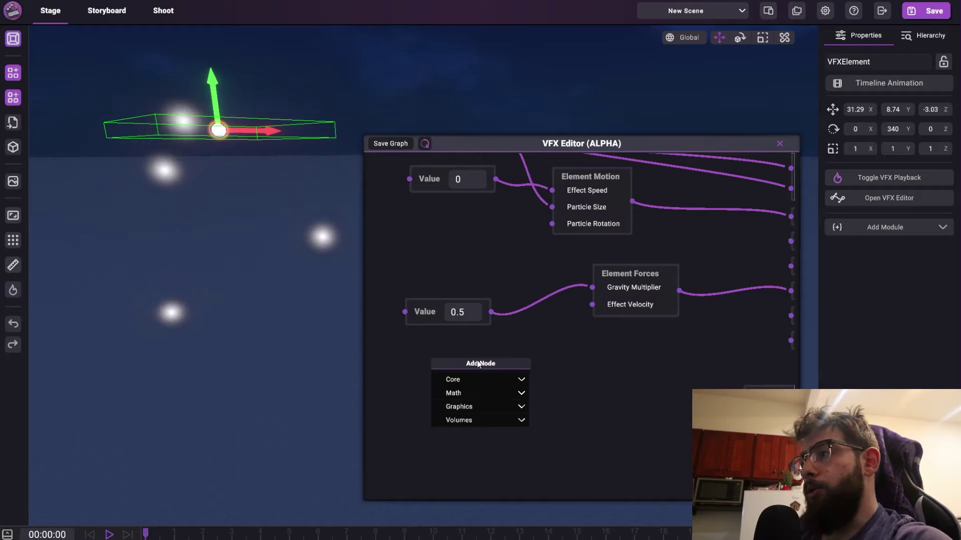
pyautogui.click(454, 394)
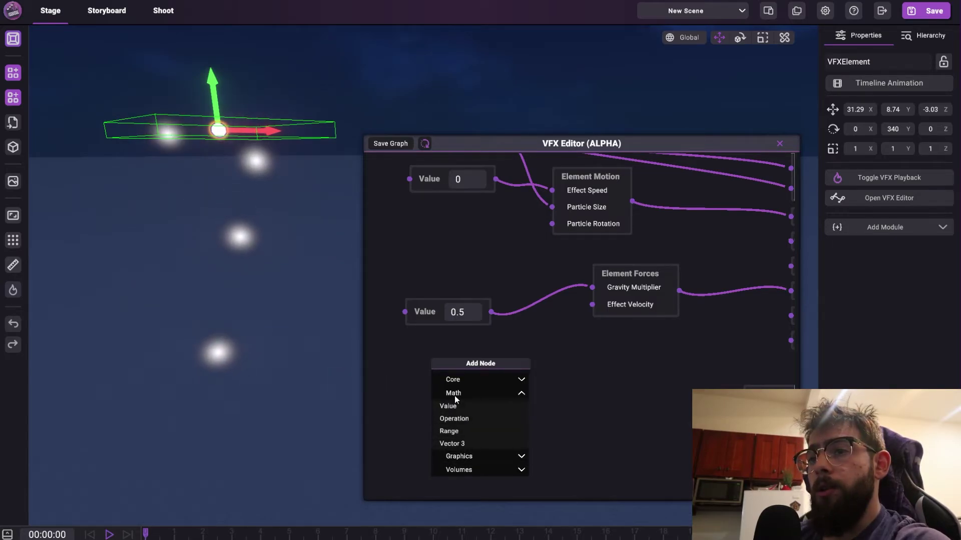
pyautogui.click(455, 433)
pyautogui.moveTo(457, 421); pyautogui.dragTo(457, 350)
pyautogui.rightClick(423, 310)
pyautogui.click(447, 344)
# Step: Set the Range node to 0.5 and 1.2, connect it to the Gravity Multiplier, and align it beside Element Forces
pyautogui.click(455, 367)
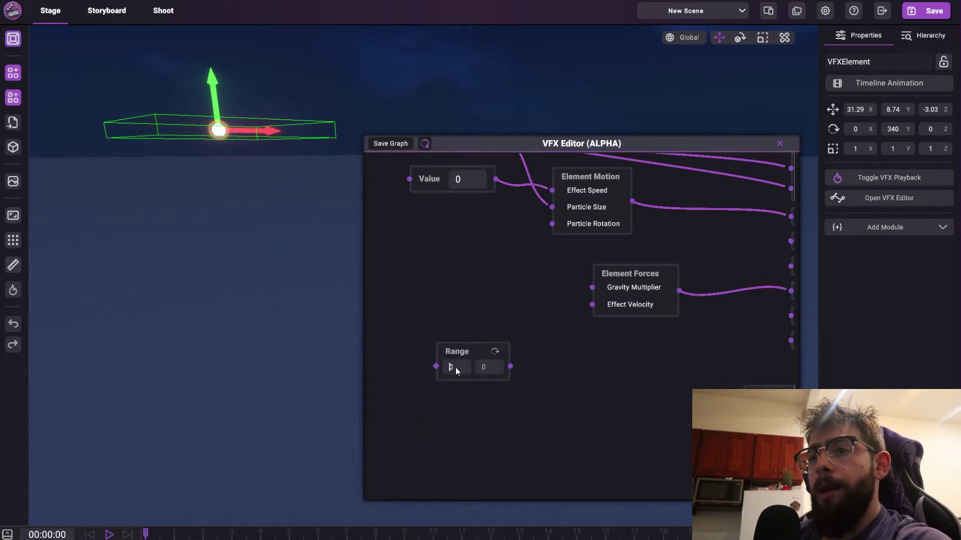
pyautogui.write('.5')
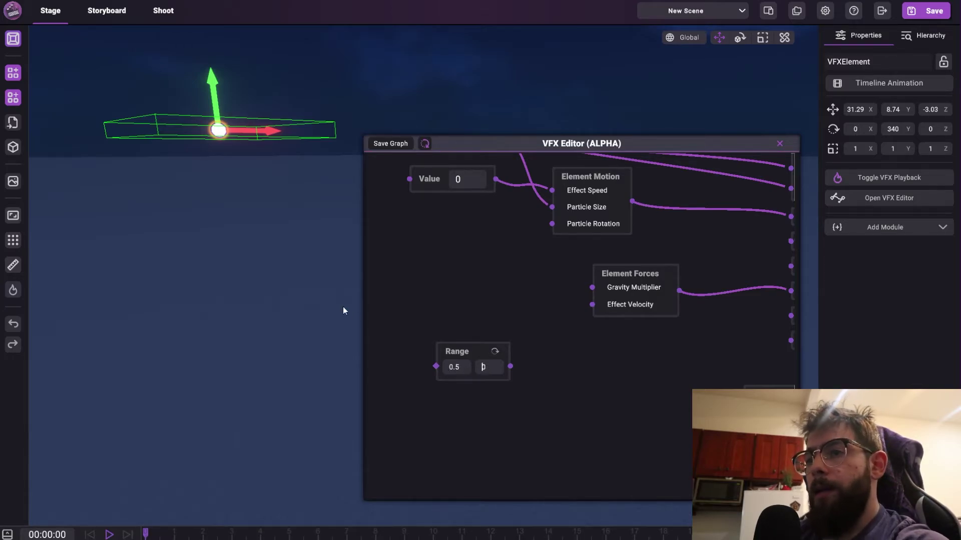
pyautogui.write('1.2')
pyautogui.moveTo(468, 352); pyautogui.dragTo(591, 287)
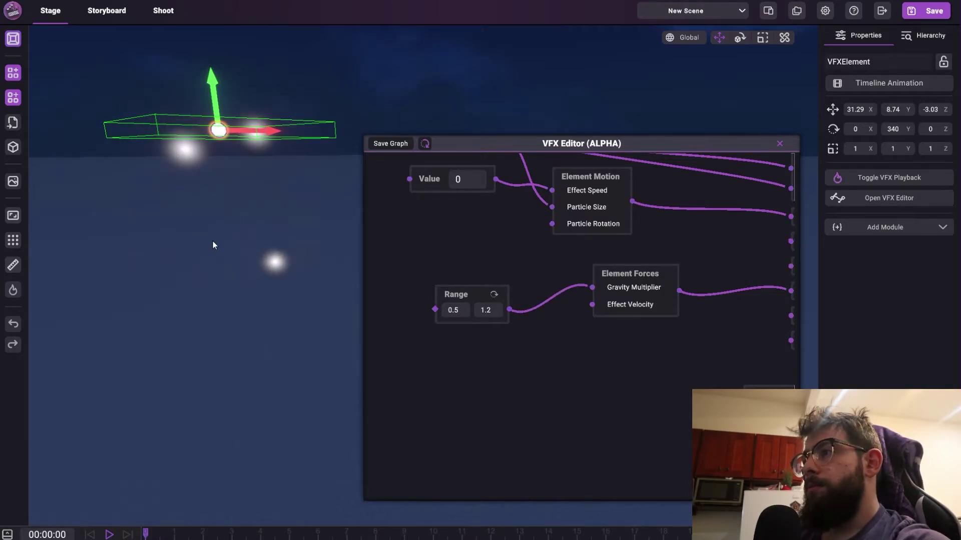
pyautogui.moveTo(265, 252)
pyautogui.mouseDown(button='right')
pyautogui.moveTo(257, 265)
pyautogui.moveTo(267, 260)
pyautogui.mouseUp(button='right')
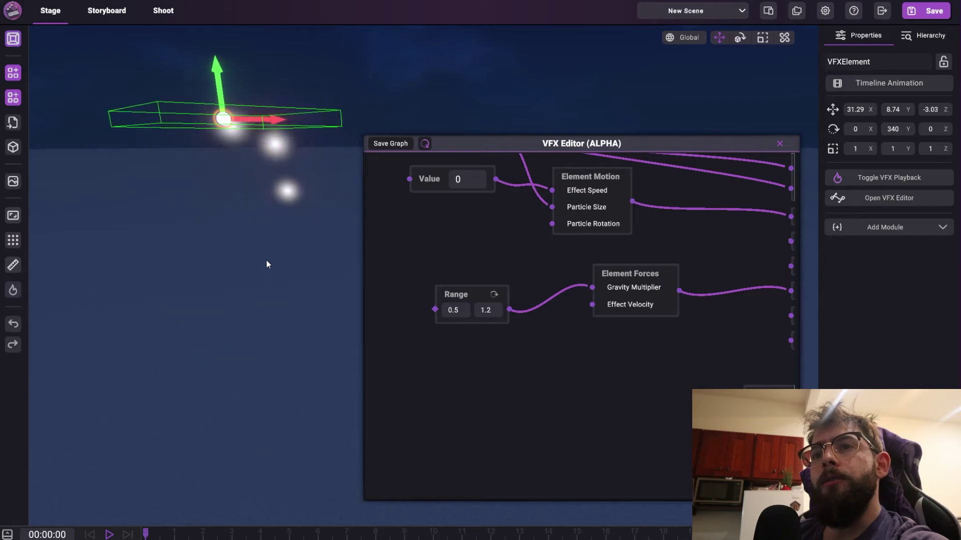
pyautogui.moveTo(182, 281); pyautogui.dragTo(224, 278, button='right')
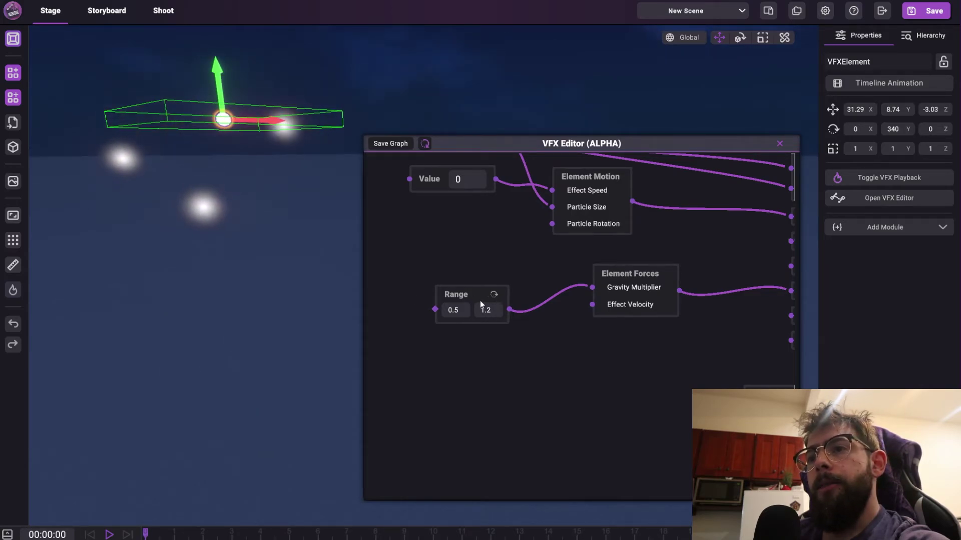
pyautogui.moveTo(479, 303); pyautogui.dragTo(482, 276)
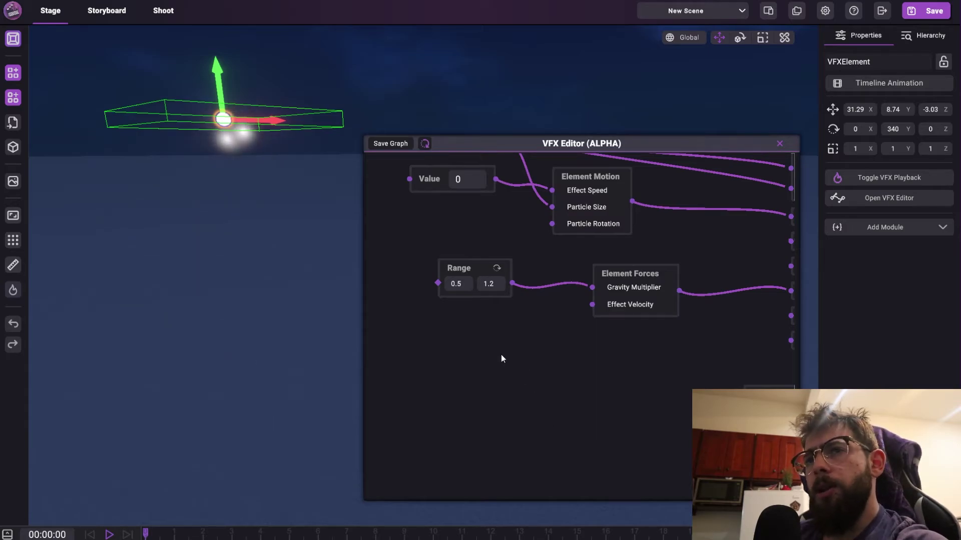
pyautogui.moveTo(455, 272); pyautogui.dragTo(460, 265)
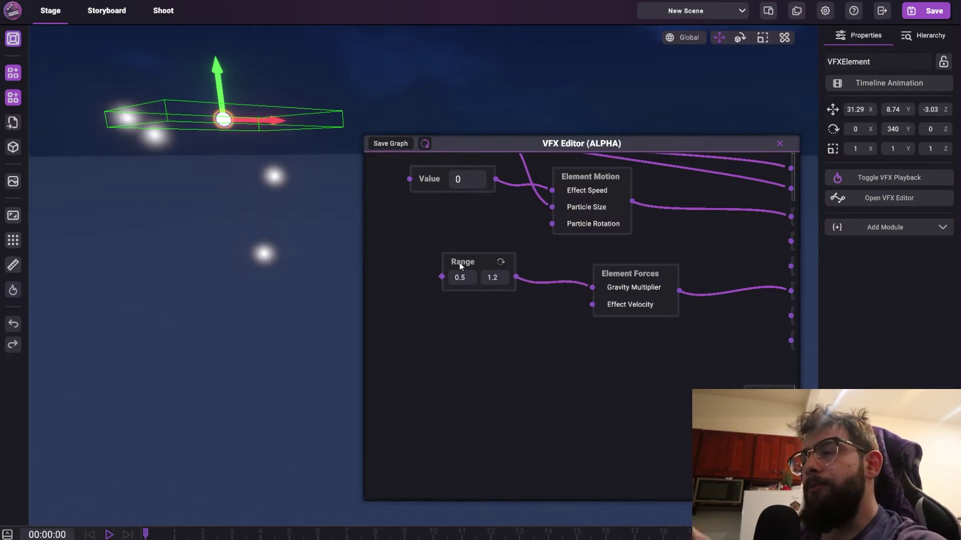
# Step: Add a Vector 3 node below the Range node and connect it to the Effect Velocity of Element Forces
pyautogui.rightClick(441, 330)
pyautogui.click(459, 337)
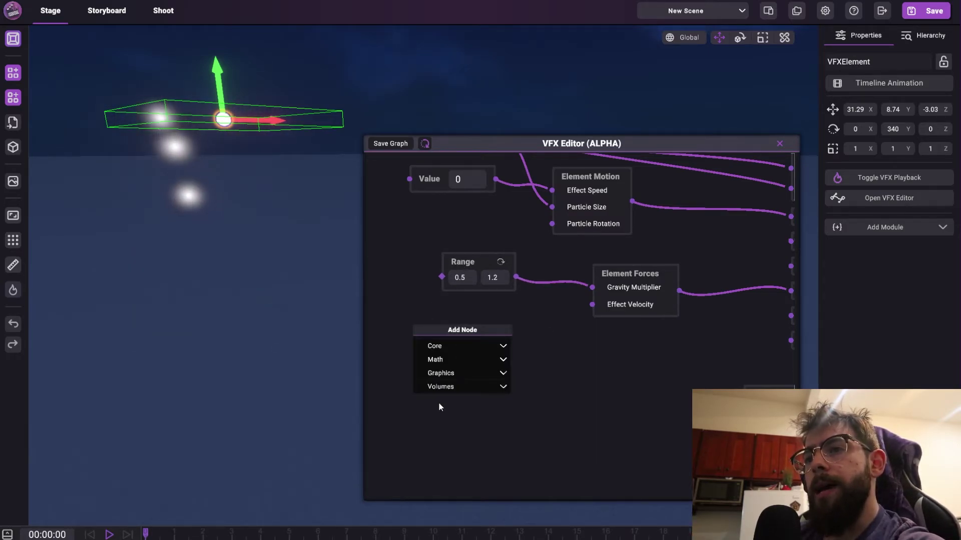
pyautogui.click(442, 373)
pyautogui.click(442, 372)
pyautogui.click(445, 360)
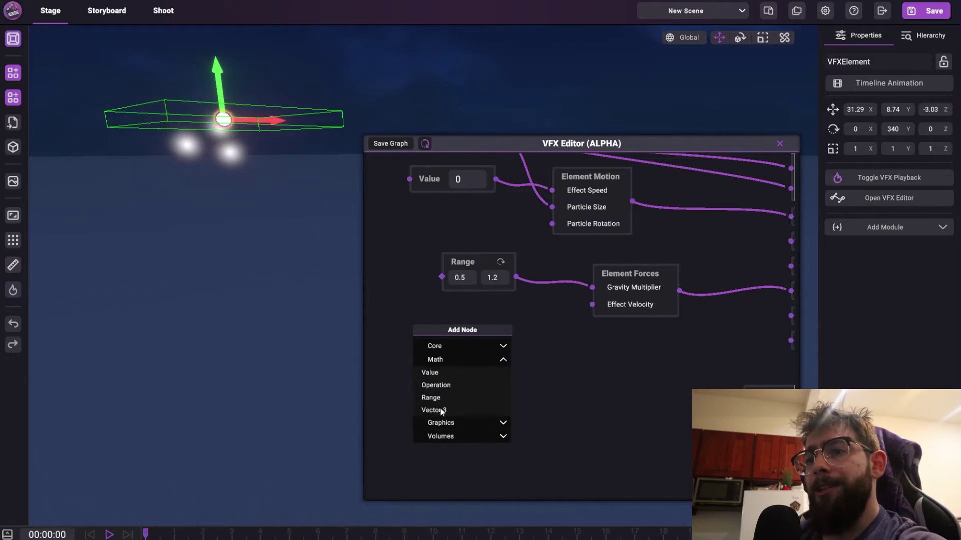
pyautogui.click(433, 410)
pyautogui.moveTo(445, 388); pyautogui.dragTo(477, 314)
pyautogui.moveTo(526, 337); pyautogui.dragTo(591, 307)
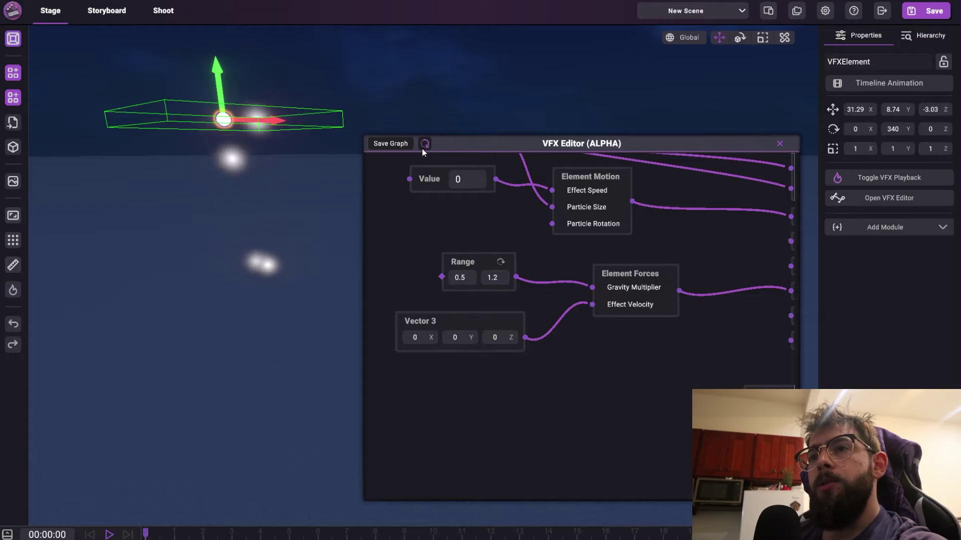
# Step: Set the effect velocity's X to 2, then switch the gizmo to local space and rotate the VFX element to 23.33 on Y
pyautogui.click(416, 346)
pyautogui.write('2')
pyautogui.moveTo(270, 328); pyautogui.dragTo(142, 227, button='right')
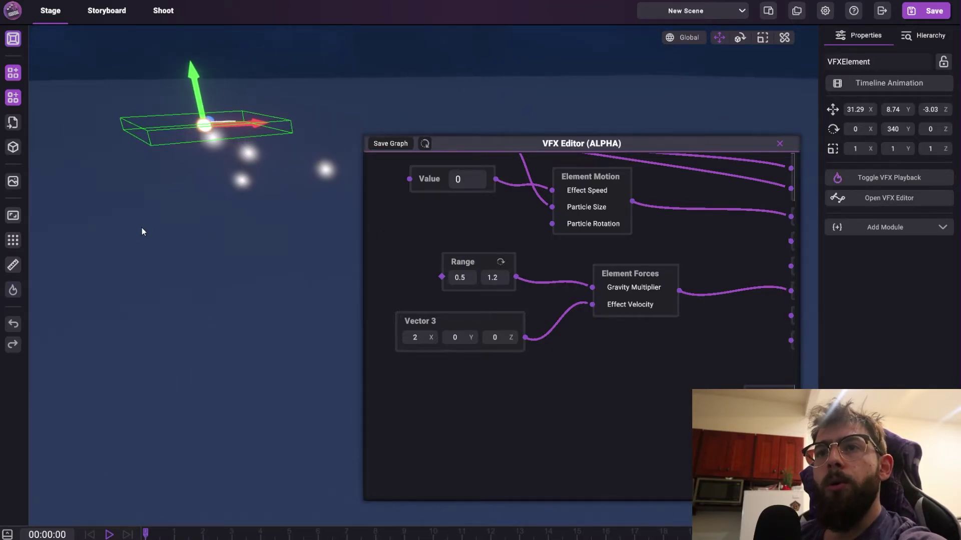
pyautogui.click(684, 38)
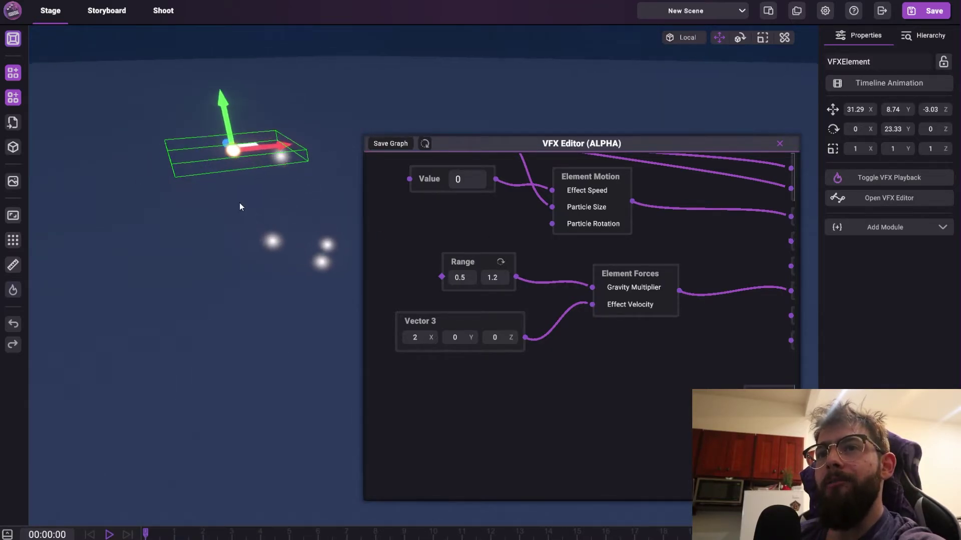
pyautogui.moveTo(239, 206); pyautogui.dragTo(159, 145, button='right')
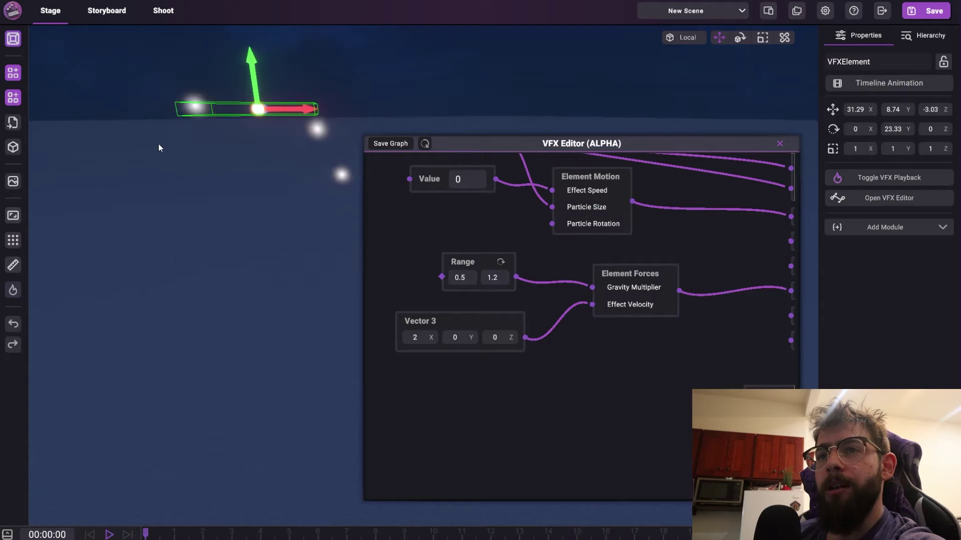
# Step: Set the effect velocity's Y to 100 and view the particles' motion from above
pyautogui.doubleClick(463, 338)
pyautogui.write('100')
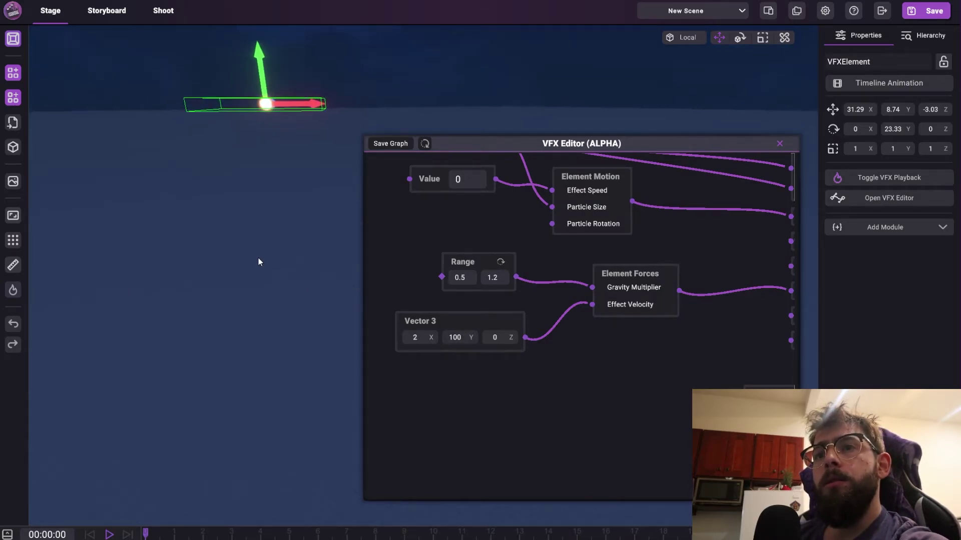
pyautogui.moveTo(258, 261); pyautogui.dragTo(404, 367, button='right')
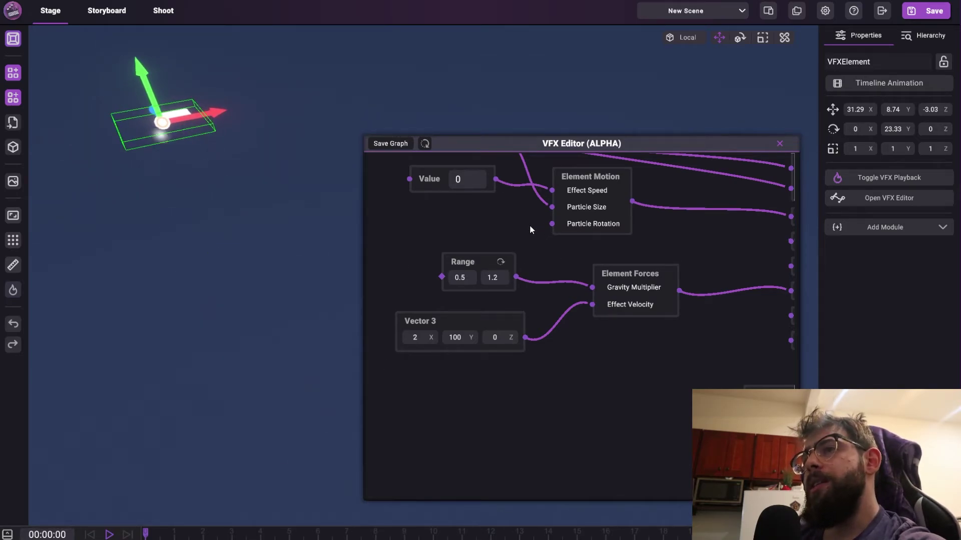
pyautogui.moveTo(529, 226); pyautogui.dragTo(549, 244, button='middle')
pyautogui.moveTo(460, 197); pyautogui.dragTo(460, 209)
pyautogui.moveTo(502, 294); pyautogui.dragTo(511, 282, button='middle')
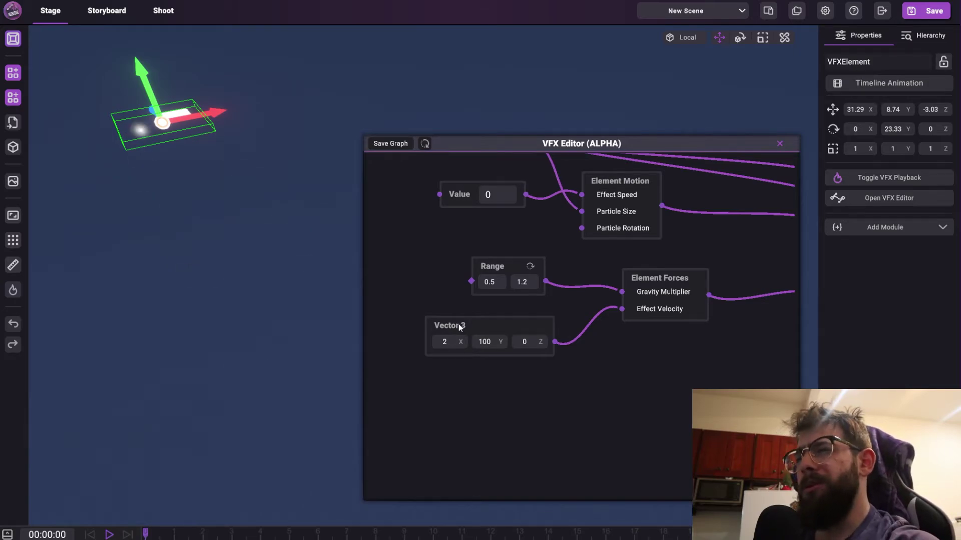
pyautogui.scroll(-2, 618, 345)
pyautogui.moveTo(515, 320); pyautogui.dragTo(536, 304, button='middle')
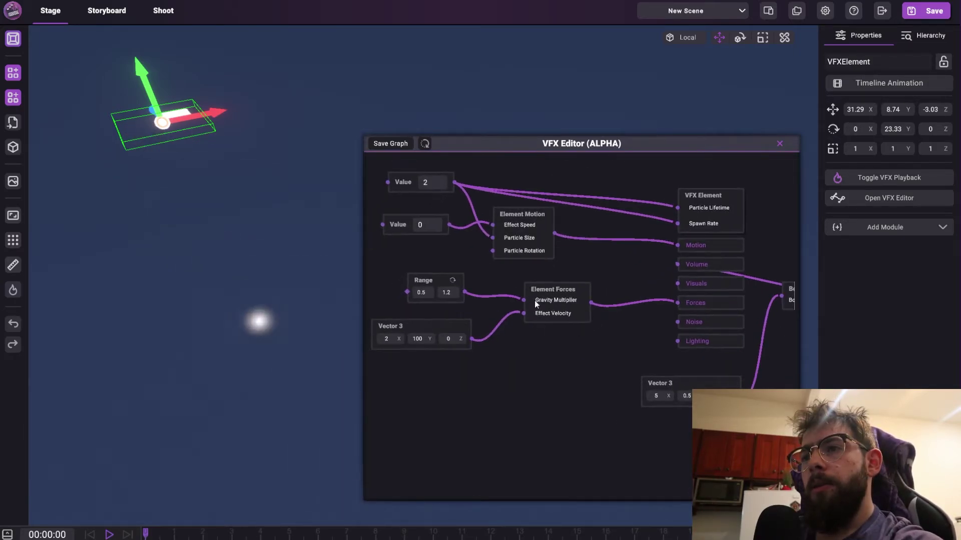
# Step: Delete the Element Forces, Range, Box Volume and both Vector 3 nodes from the graph
pyautogui.rightClick(549, 296)
pyautogui.click(562, 331)
pyautogui.rightClick(440, 289)
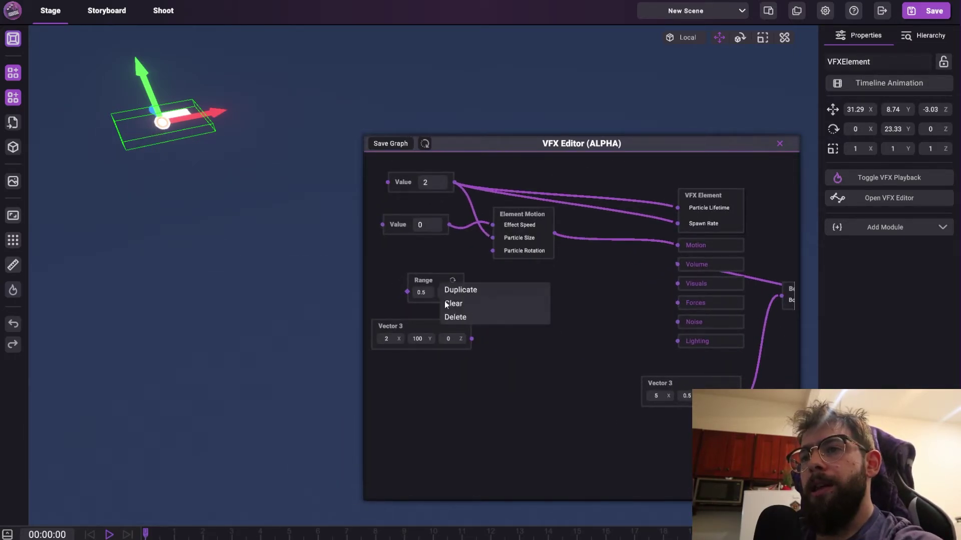
pyautogui.click(455, 317)
pyautogui.rightClick(433, 331)
pyautogui.click(448, 359)
pyautogui.scroll(2, 534, 297)
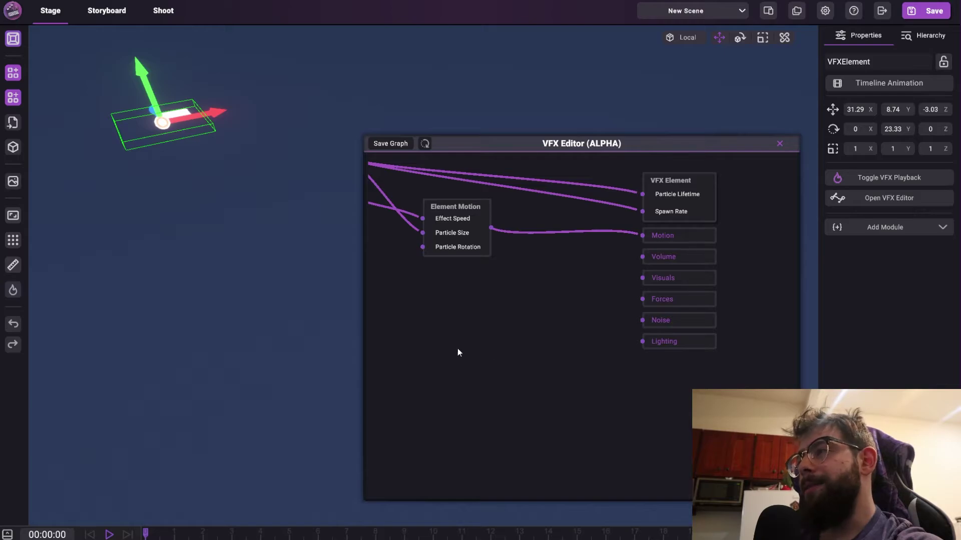
# Step: Feed Particle Lifetime and Spawn Rate with 10, Effect Speed and Particle Size with 2, and lower the VFX element to about 6.03 on Y
pyautogui.moveTo(457, 348); pyautogui.dragTo(494, 341, button='middle')
pyautogui.moveTo(254, 268); pyautogui.dragTo(216, 149, button='right')
pyautogui.press('w')
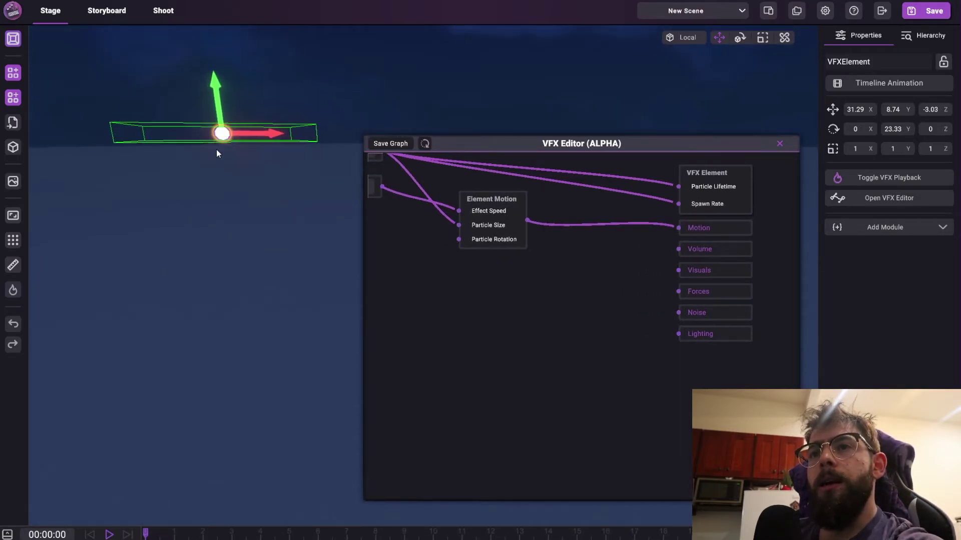
pyautogui.moveTo(454, 236); pyautogui.dragTo(592, 296, button='middle')
pyautogui.moveTo(259, 85); pyautogui.dragTo(261, 158, button='right')
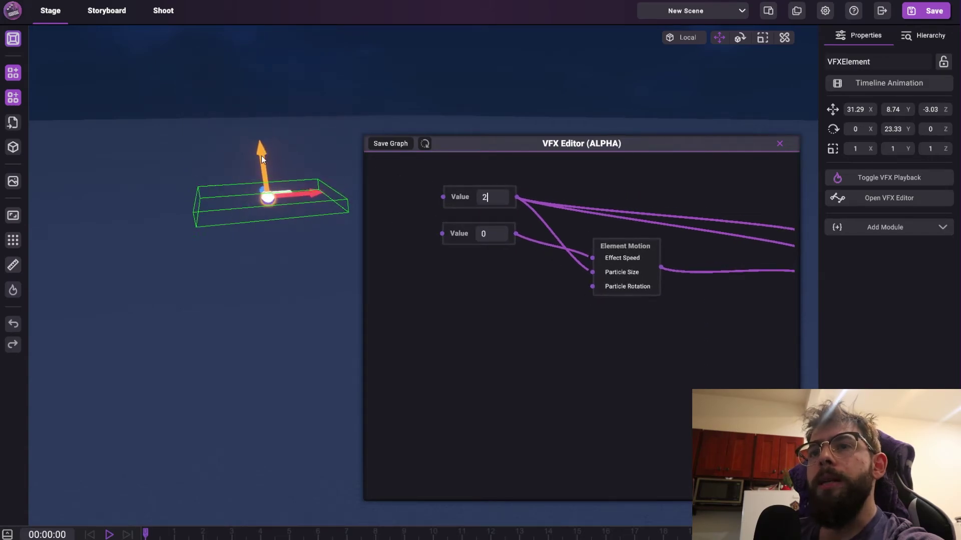
pyautogui.moveTo(261, 156); pyautogui.dragTo(262, 161)
pyautogui.moveTo(450, 259); pyautogui.dragTo(410, 266, button='middle')
pyautogui.moveTo(558, 325); pyautogui.dragTo(529, 337, button='middle')
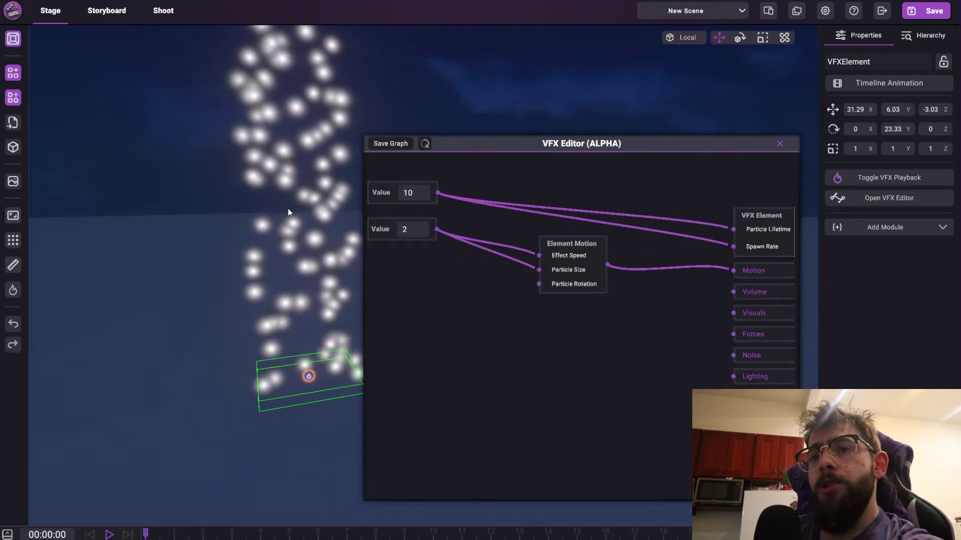
pyautogui.moveTo(290, 279)
pyautogui.mouseDown(button='right')
pyautogui.moveTo(289, 202)
pyautogui.moveTo(298, 262)
pyautogui.mouseUp(button='right')
pyautogui.moveTo(203, 356)
pyautogui.mouseDown(button='right')
pyautogui.moveTo(351, 343)
pyautogui.moveTo(212, 355)
pyautogui.mouseUp(button='right')
pyautogui.click(210, 352)
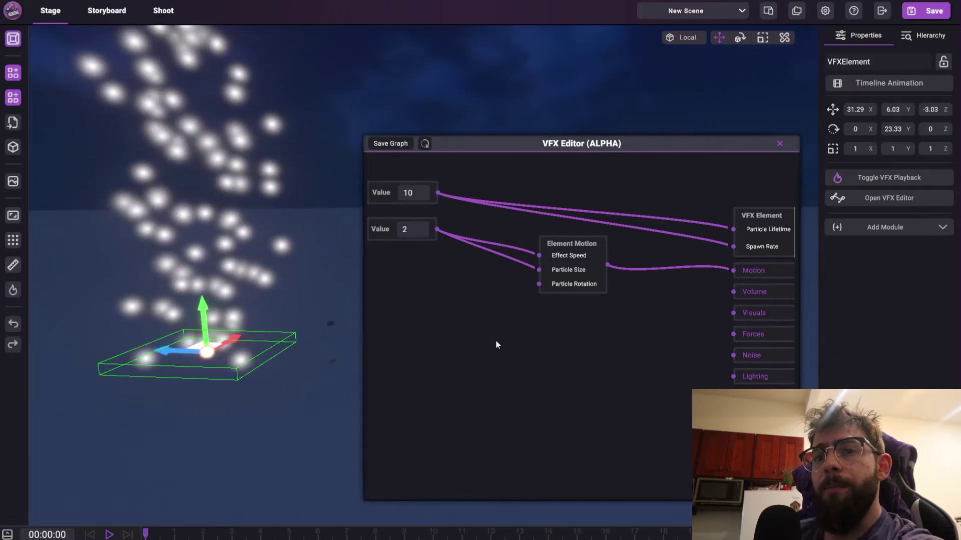
# Step: Add an Element Noise node and place it beside the VFX Element's Noise connection
pyautogui.hscroll(2, 563, 346)
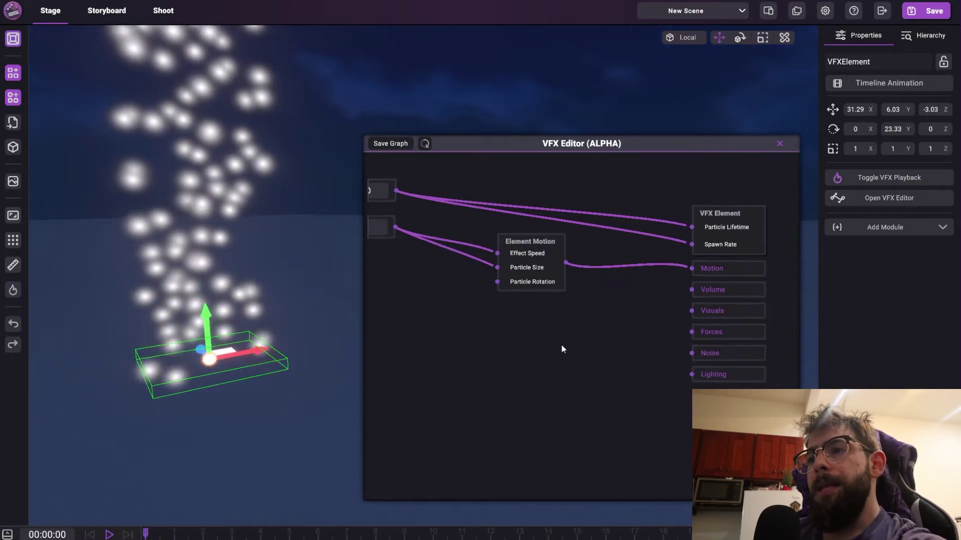
pyautogui.moveTo(259, 318); pyautogui.dragTo(217, 271, button='right')
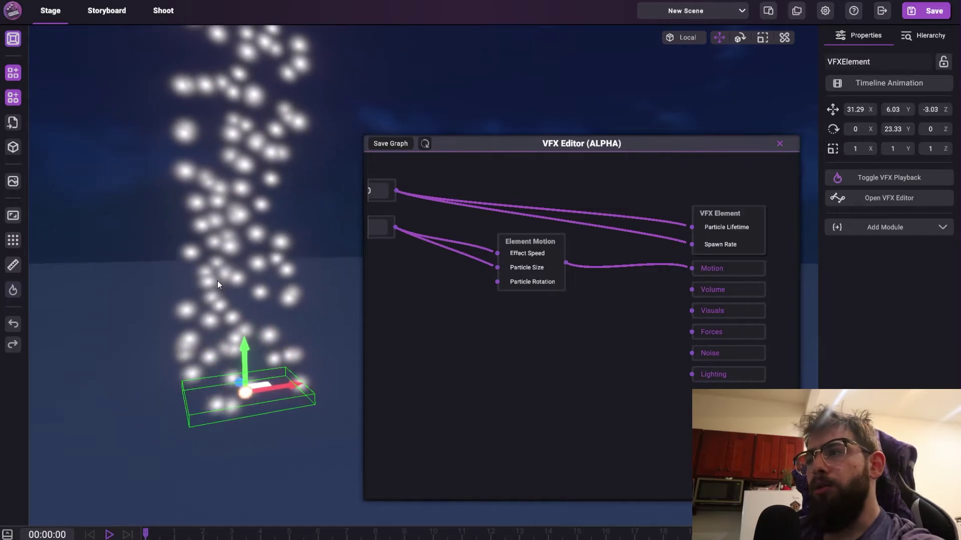
pyautogui.scroll(3, 493, 328)
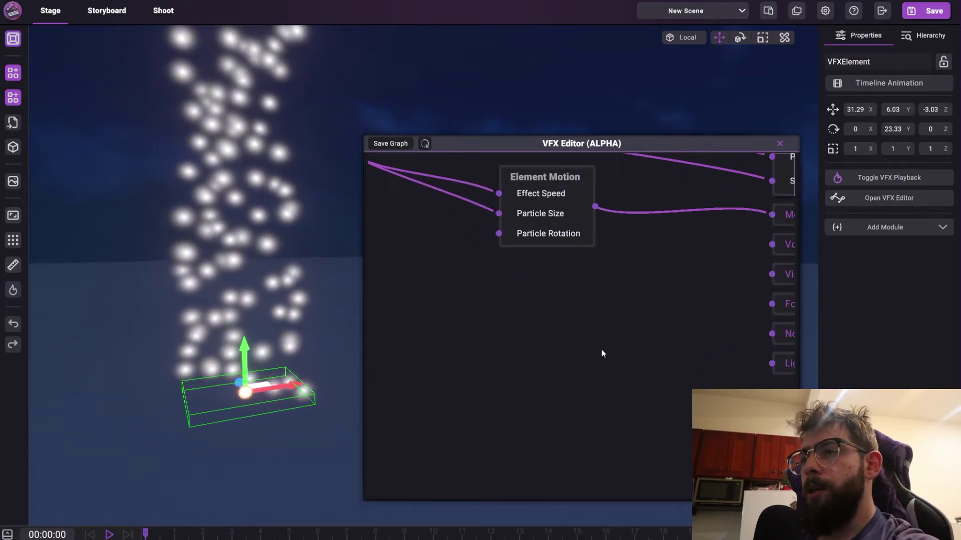
pyautogui.hscroll(6, 598, 340)
pyautogui.rightClick(418, 324)
pyautogui.click(438, 328)
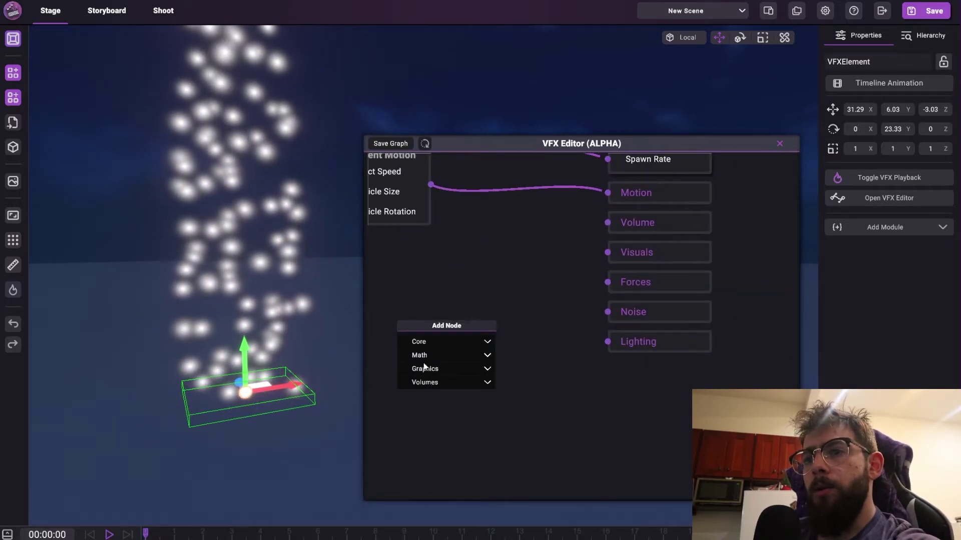
pyautogui.click(420, 342)
pyautogui.click(410, 392)
pyautogui.moveTo(410, 364); pyautogui.dragTo(451, 300)
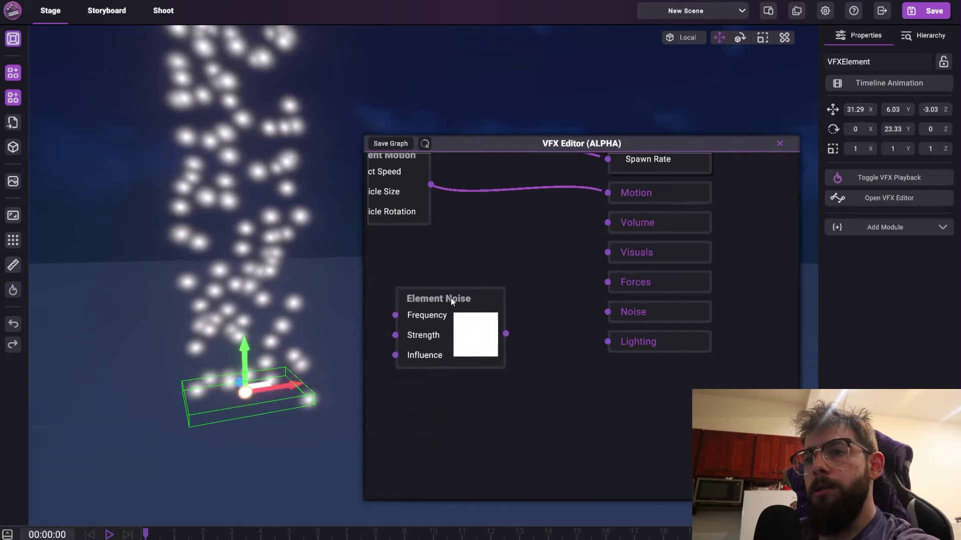
# Step: Connect the Element Noise node's output to the VFX Element's Noise input and move the node closer to it
pyautogui.scroll(-2, 530, 365)
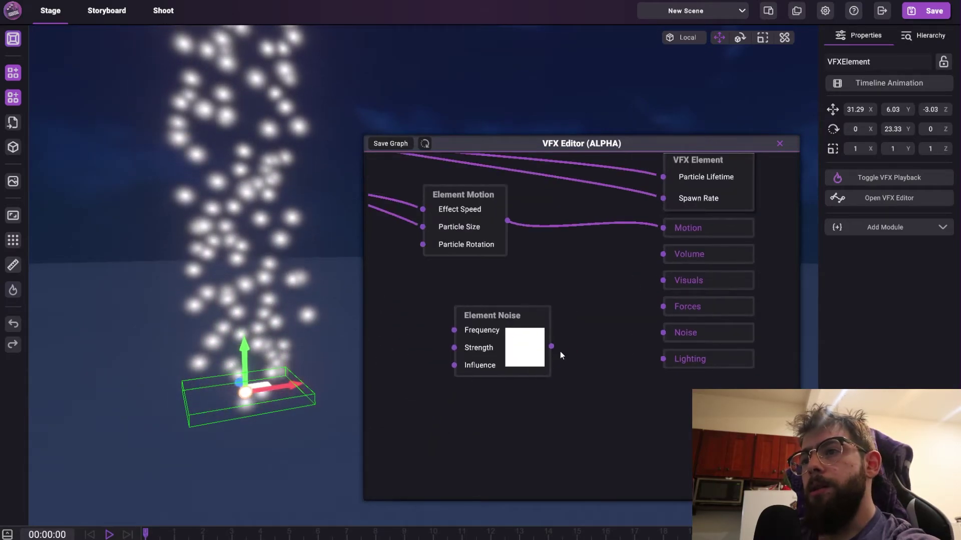
pyautogui.moveTo(551, 346); pyautogui.dragTo(663, 332)
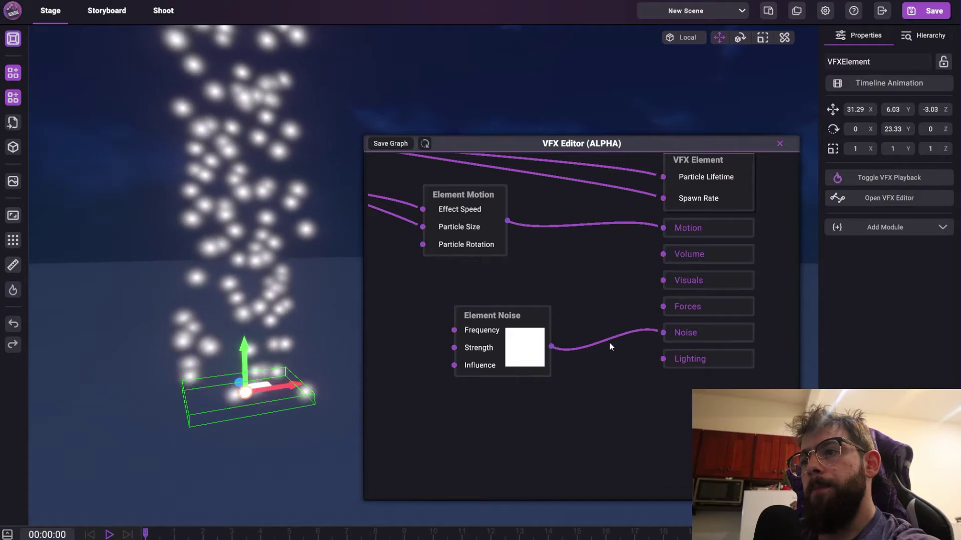
pyautogui.moveTo(527, 314); pyautogui.dragTo(559, 306)
pyautogui.moveTo(415, 336); pyautogui.dragTo(458, 328)
# Step: Add two Value nodes, connect them to Element Noise's Frequency and Strength, and line them up beside the node
pyautogui.rightClick(424, 319)
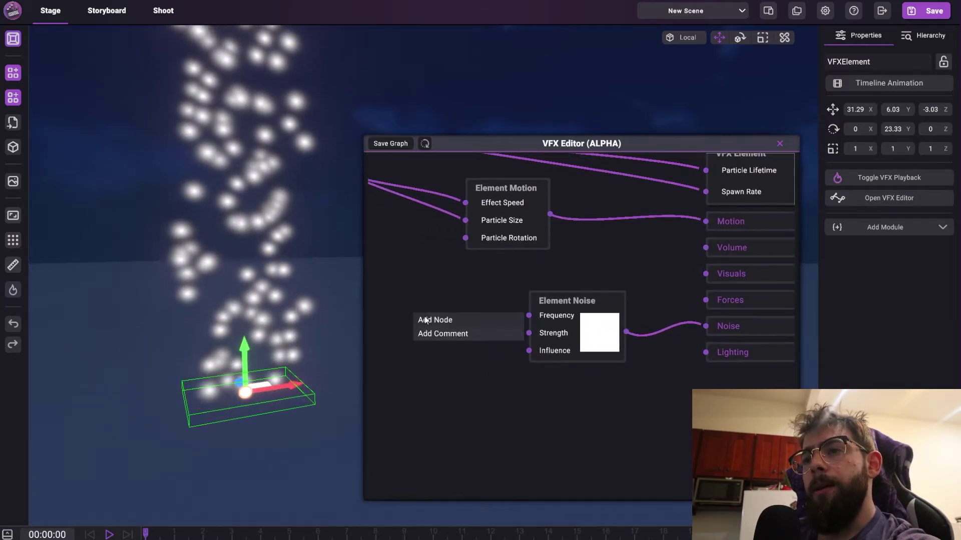
pyautogui.click(424, 319)
pyautogui.click(415, 325)
pyautogui.click(400, 325)
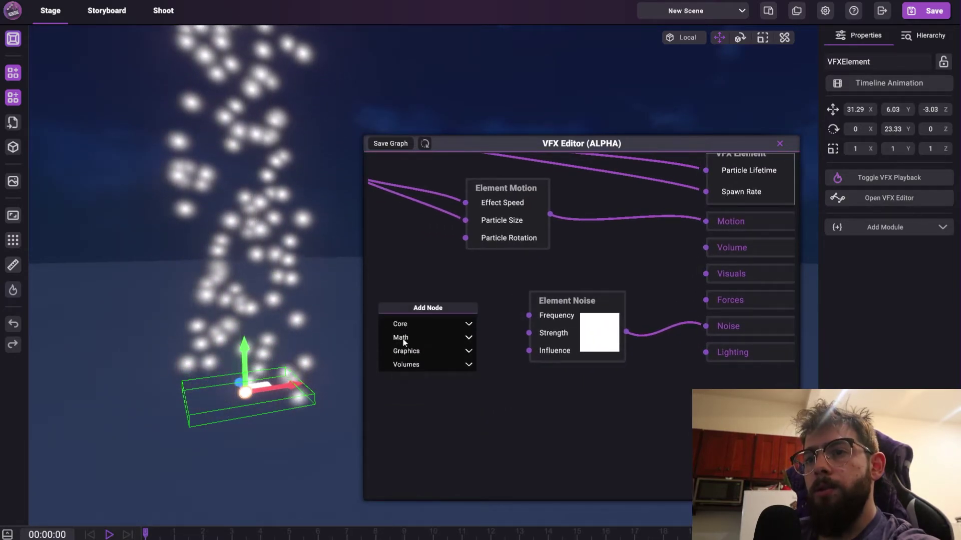
pyautogui.click(403, 339)
pyautogui.click(404, 347)
pyautogui.moveTo(404, 338); pyautogui.dragTo(528, 315)
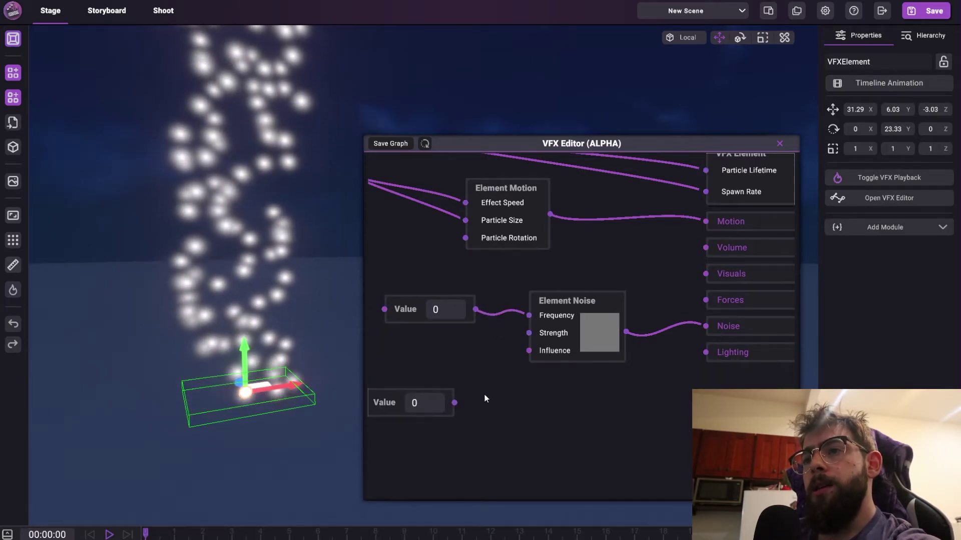
pyautogui.moveTo(455, 403); pyautogui.dragTo(529, 332)
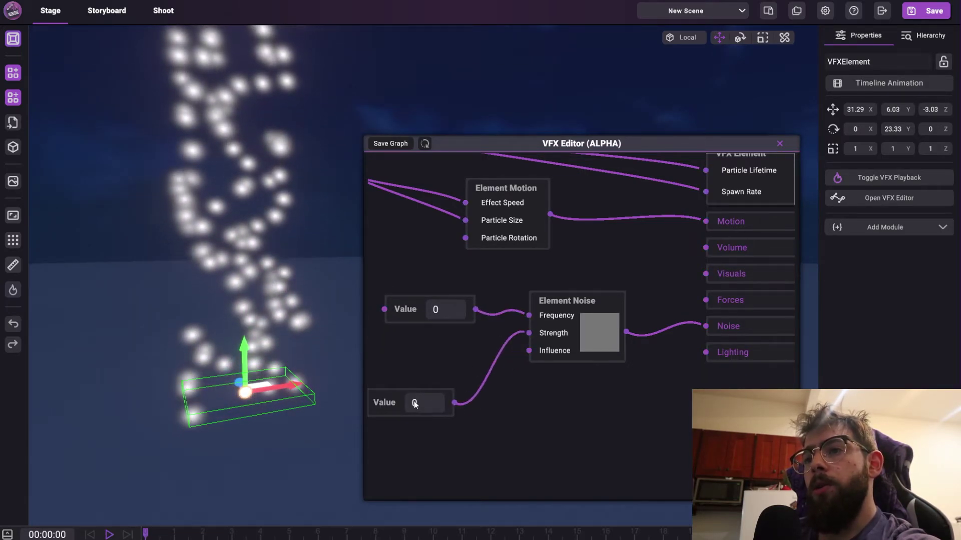
pyautogui.moveTo(385, 403); pyautogui.dragTo(409, 358)
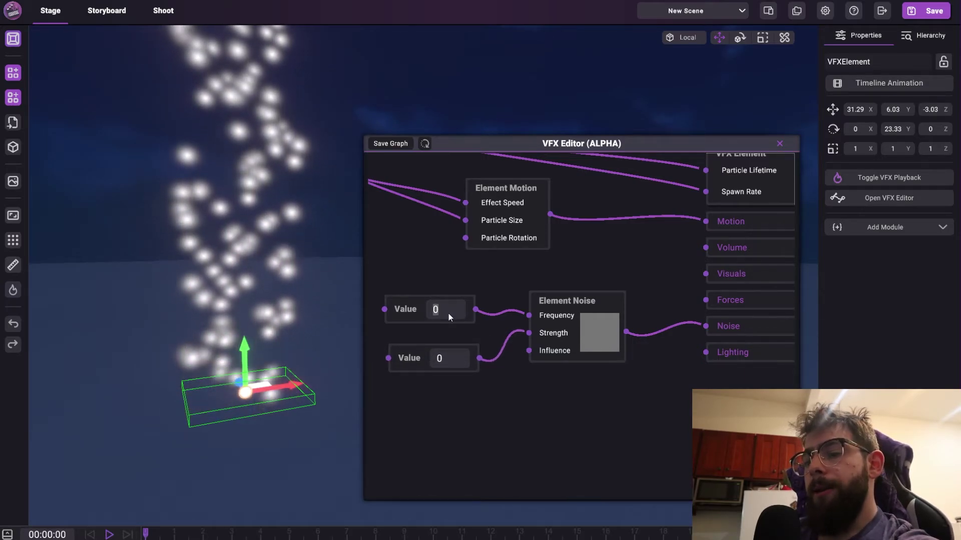
# Step: Set the Value node feeding the noise Frequency to 19
pyautogui.write('1')
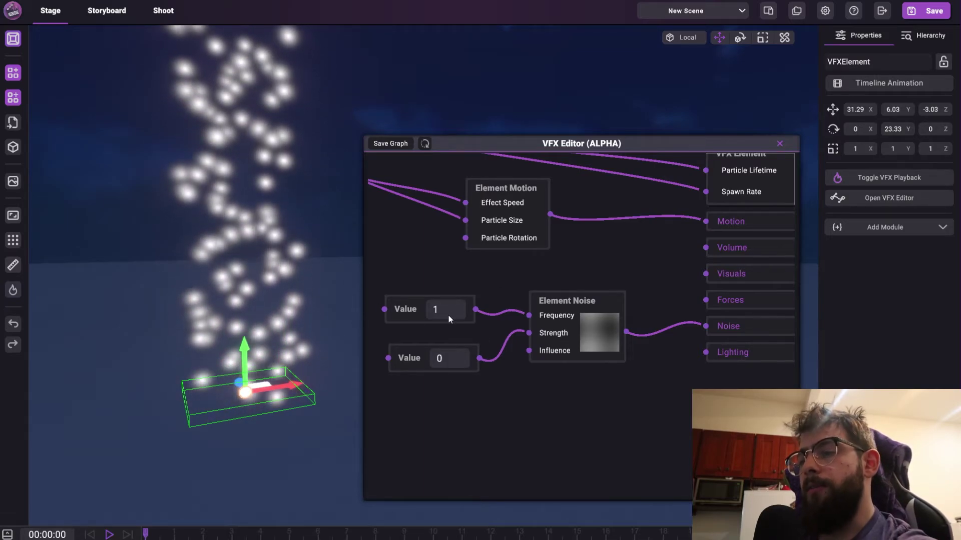
pyautogui.write('00')
pyautogui.press('BackSpace')
pyautogui.press('BackSpace')
pyautogui.write('9')
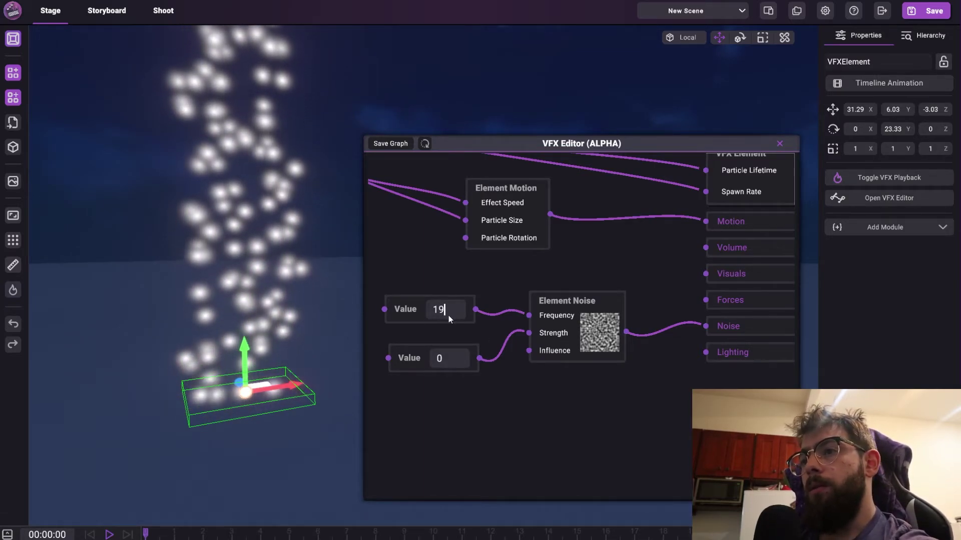
# Step: Rearrange the Element Noise node and its two Value nodes so the connections are spaced apart
pyautogui.moveTo(597, 356); pyautogui.dragTo(594, 357)
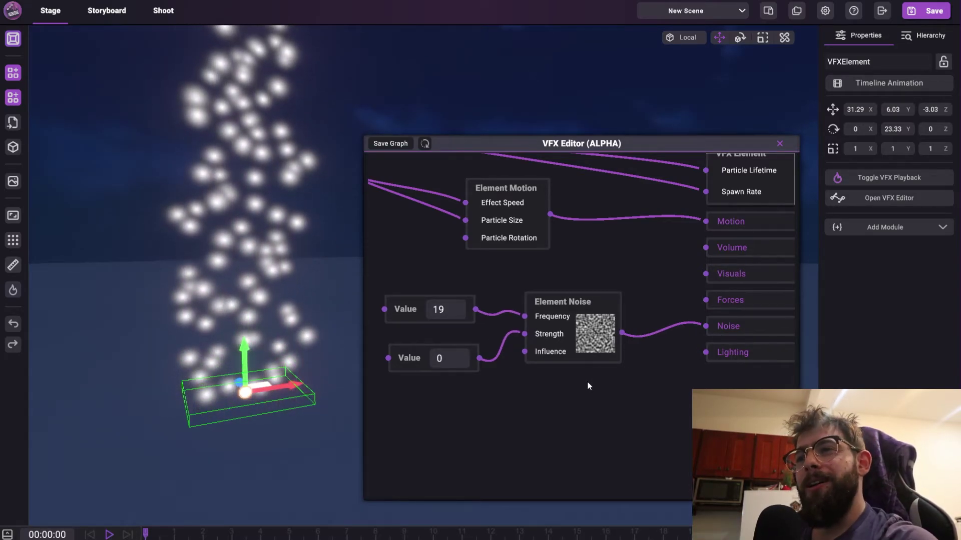
pyautogui.moveTo(580, 387); pyautogui.dragTo(600, 390)
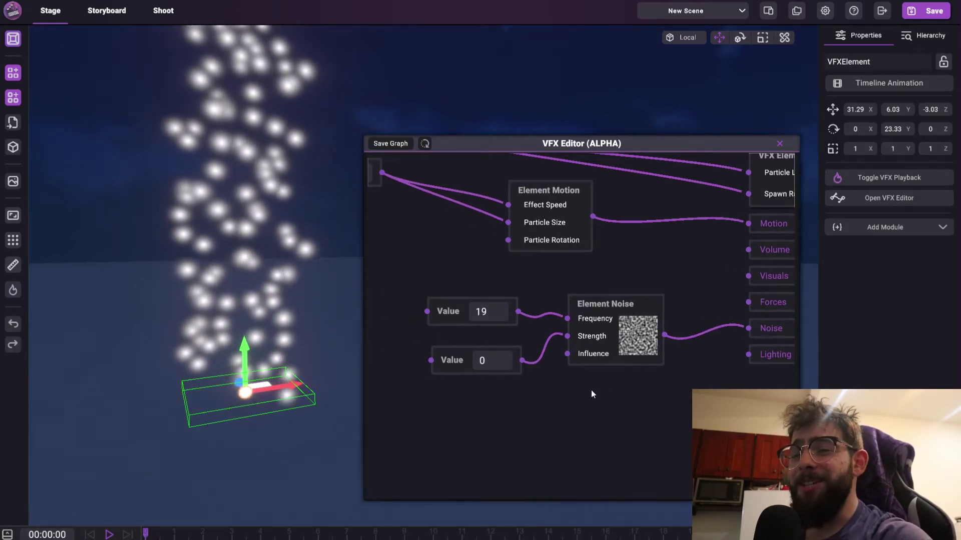
pyautogui.moveTo(464, 352); pyautogui.dragTo(429, 341)
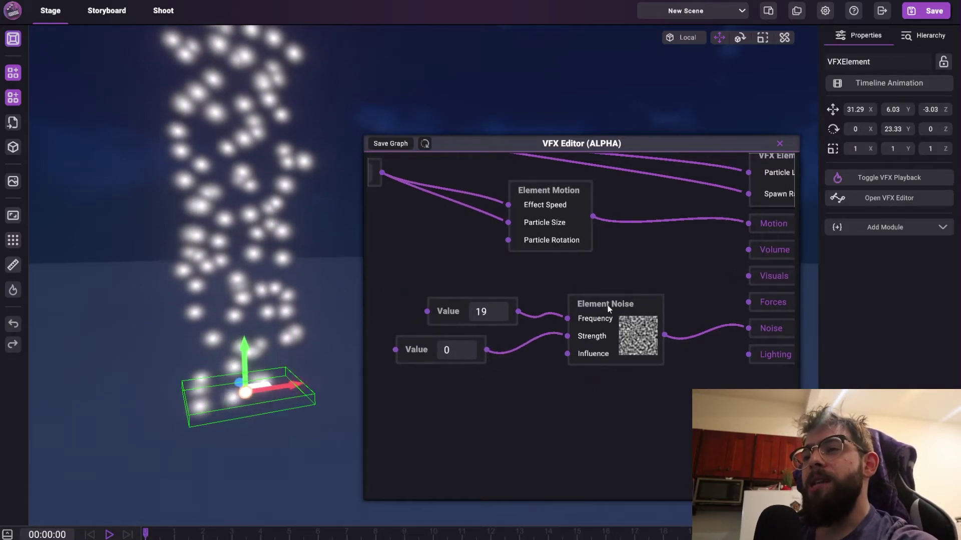
pyautogui.moveTo(607, 309); pyautogui.dragTo(614, 314)
pyautogui.moveTo(447, 319); pyautogui.dragTo(458, 312)
pyautogui.moveTo(430, 350); pyautogui.dragTo(442, 343)
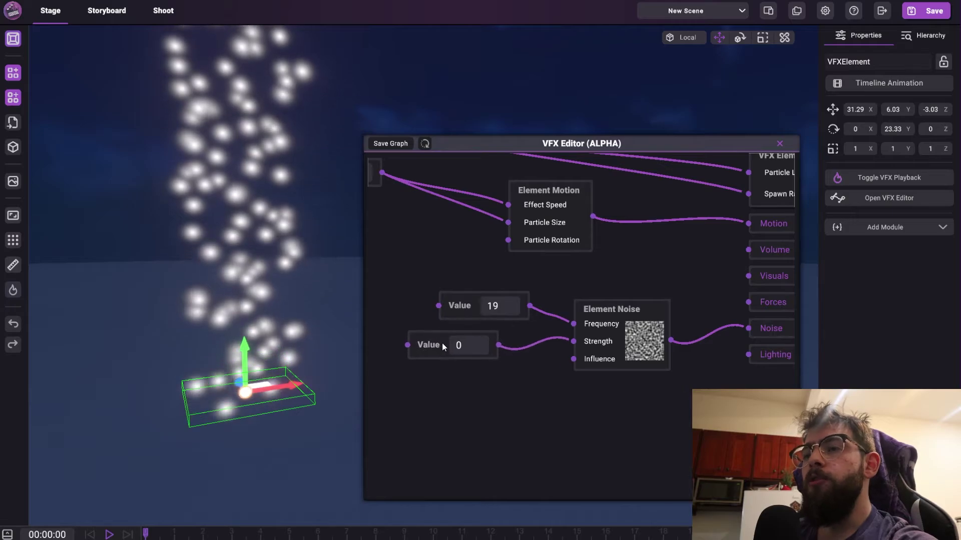
# Step: Set the noise Strength value to 1 and Frequency to 2, and move the Strength Value node farther from Element Noise
pyautogui.scroll(2, 442, 344)
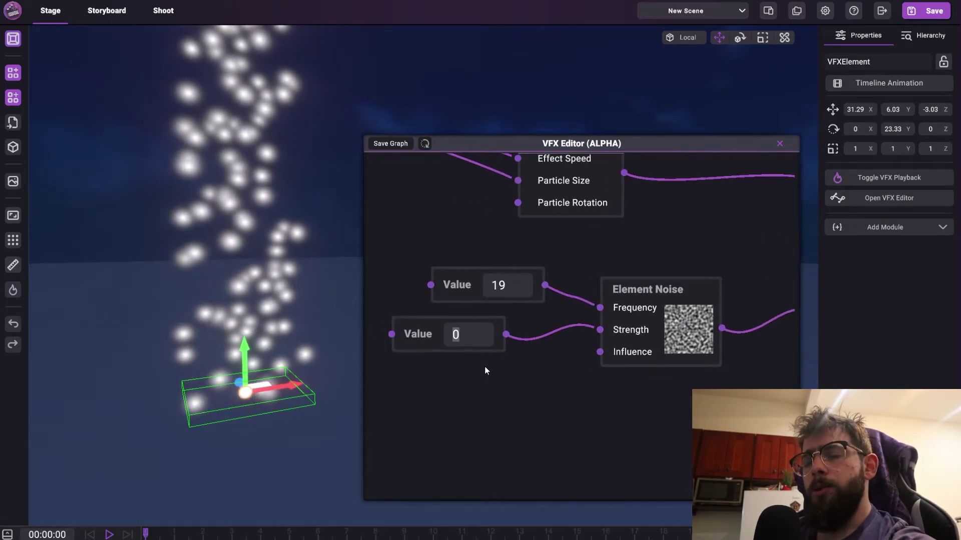
pyautogui.write('1')
pyautogui.moveTo(517, 334); pyautogui.dragTo(428, 314)
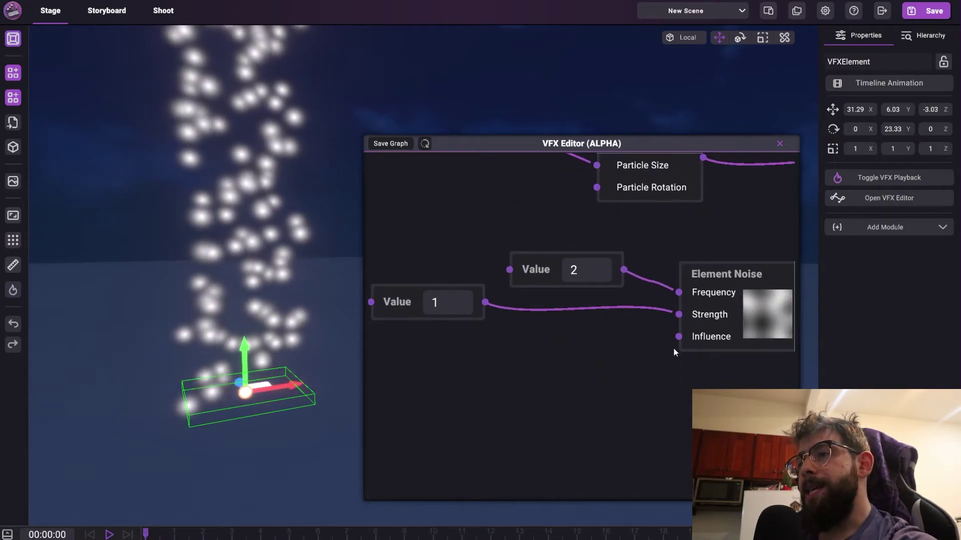
# Step: Add a Vector 3 node below the Value nodes and connect it to Element Noise's Influence
pyautogui.moveTo(673, 348); pyautogui.dragTo(647, 353, button='middle')
pyautogui.scroll(-1, 457, 393)
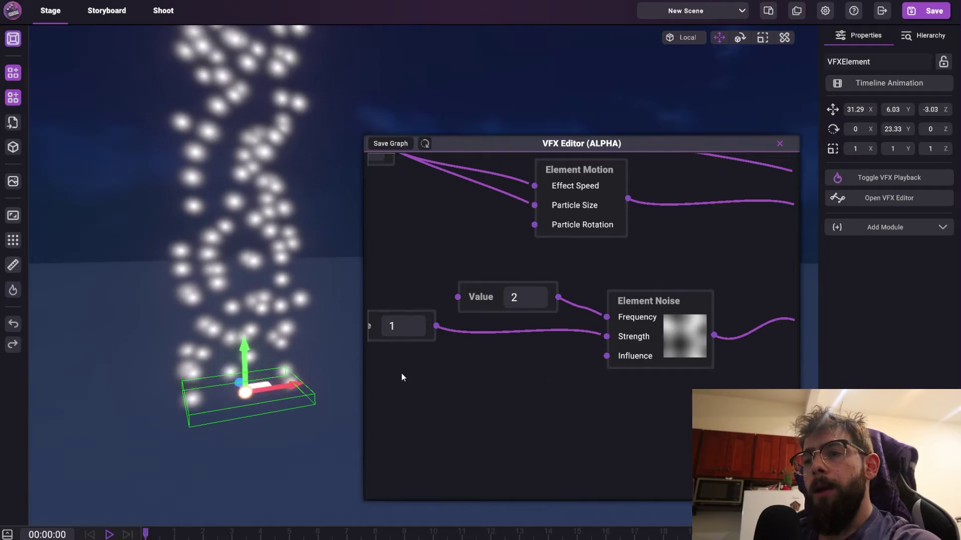
pyautogui.rightClick(463, 388)
pyautogui.click(472, 395)
pyautogui.click(447, 416)
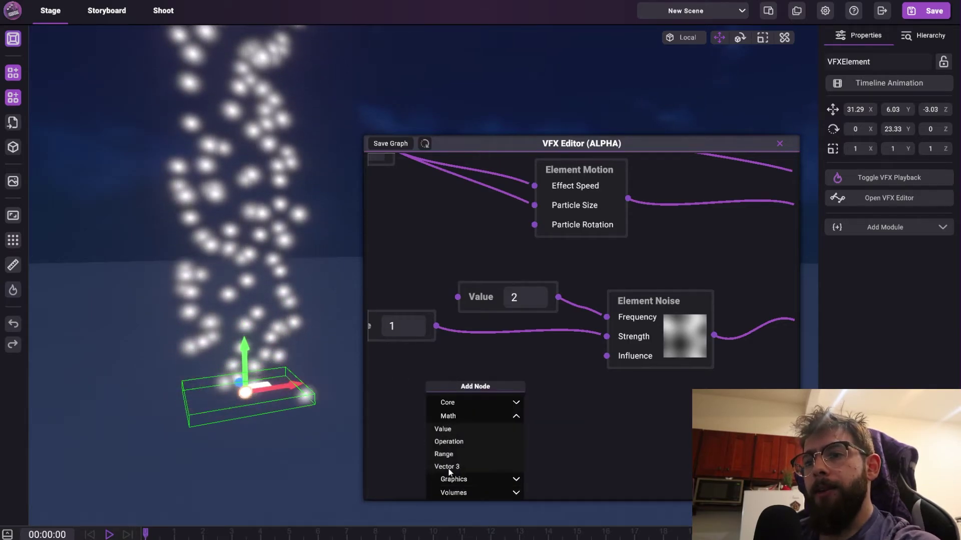
pyautogui.click(451, 467)
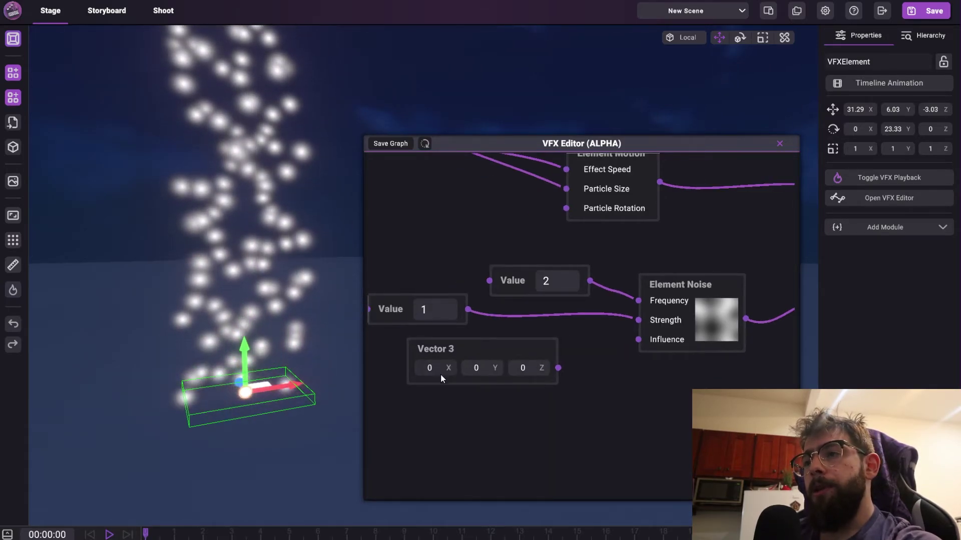
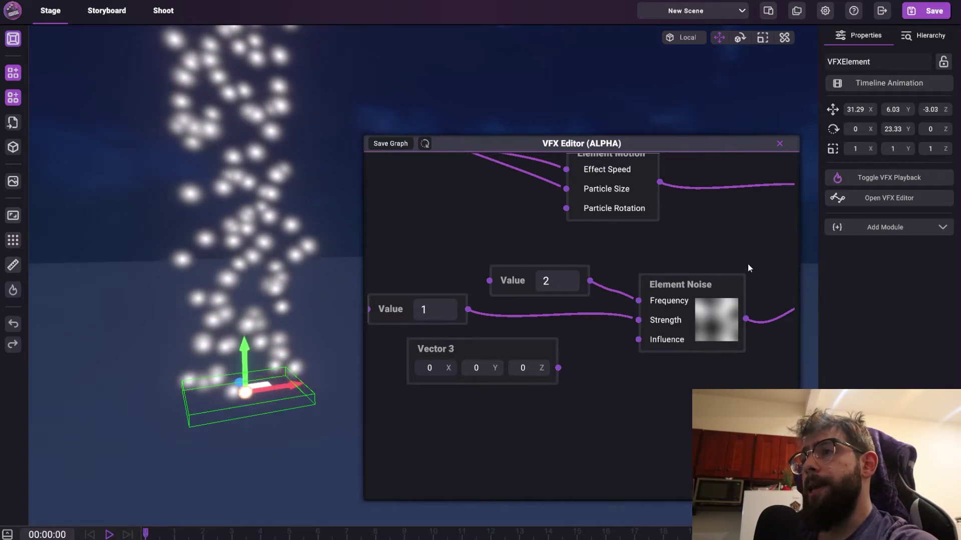
pyautogui.moveTo(503, 348); pyautogui.dragTo(520, 344)
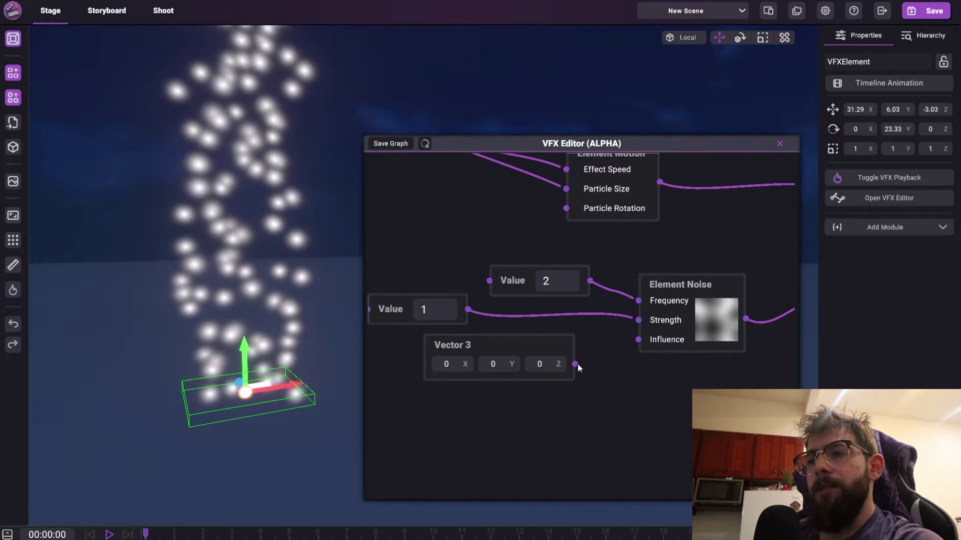
pyautogui.moveTo(575, 364); pyautogui.dragTo(637, 340)
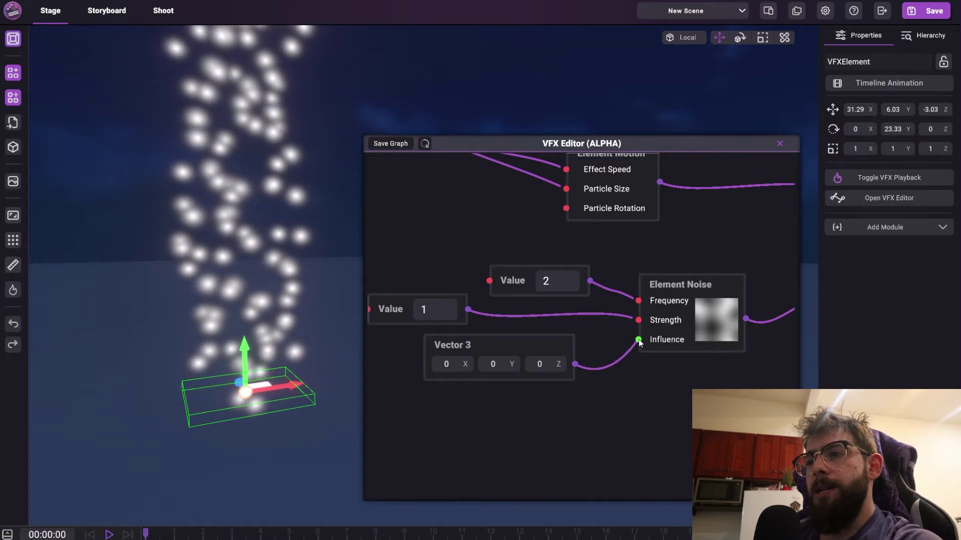
# Step: Set the influence Vector 3's X to 1 and view the particles' motion in the scene
pyautogui.click(447, 364)
pyautogui.press('BackSpace')
pyautogui.write('1')
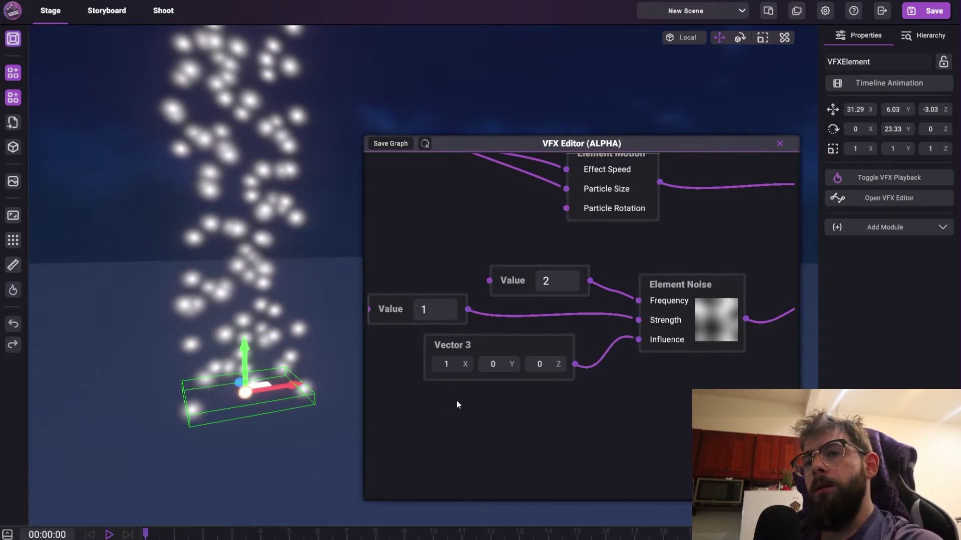
pyautogui.moveTo(339, 343); pyautogui.dragTo(232, 248, button='right')
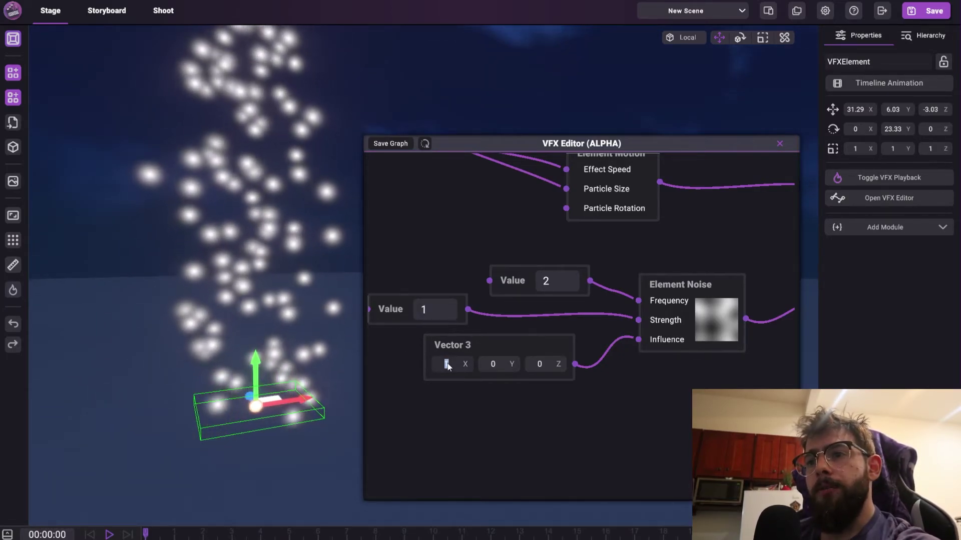
# Step: Try an X value of 10 on the influence Vector 3 and restore it to 1
pyautogui.click(448, 365)
pyautogui.write('0')
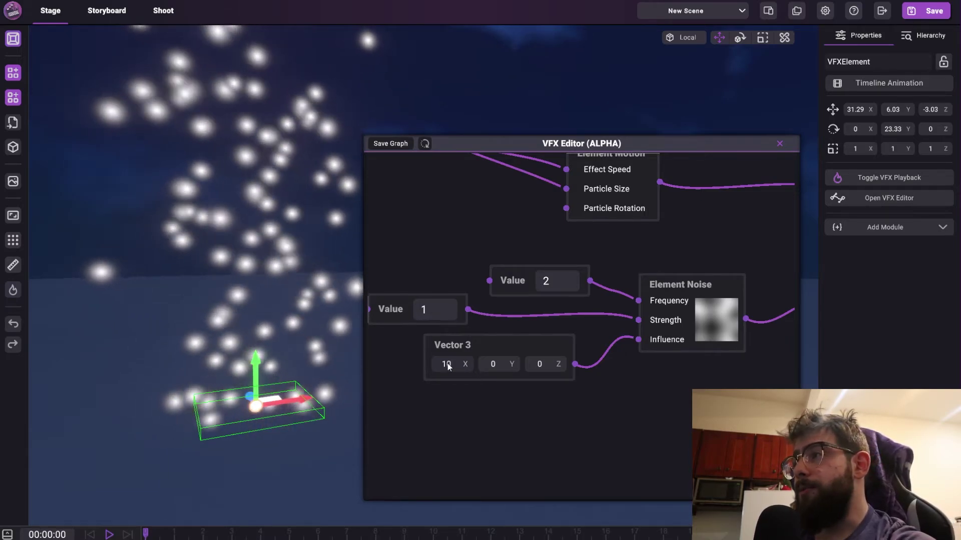
pyautogui.press('BackSpace')
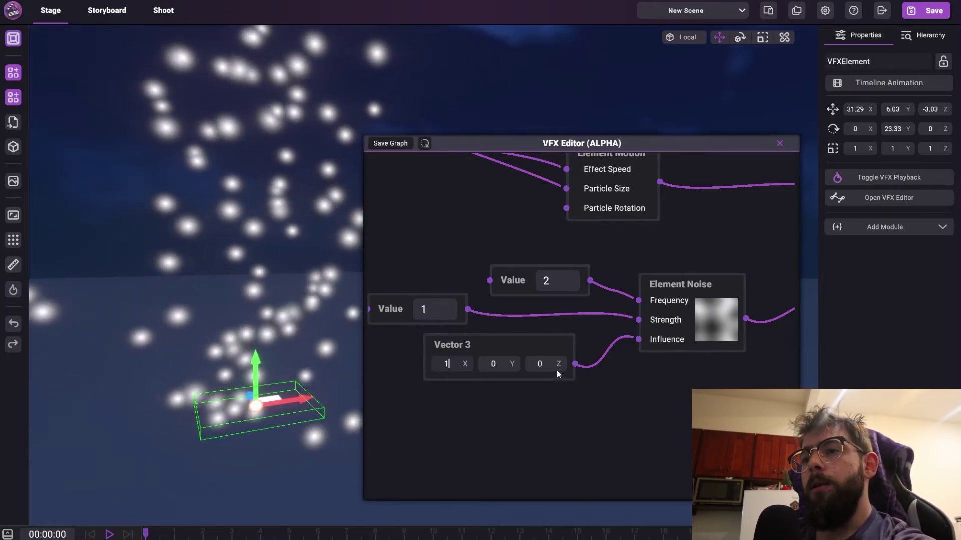
# Step: Set the influence Vector 3's Z to 1
pyautogui.click(550, 369)
pyautogui.press('BackSpace')
pyautogui.write('1')
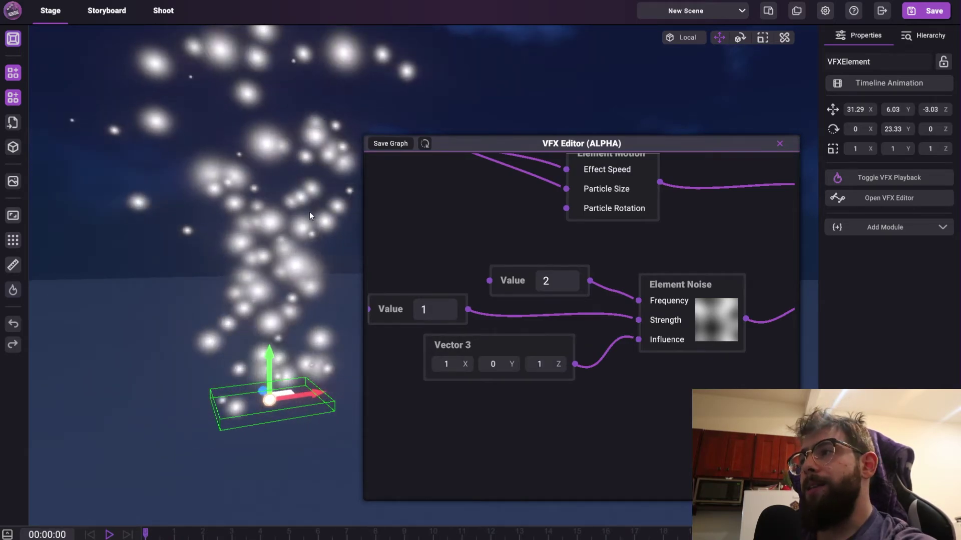
# Step: Set the influence Vector 3's Z to 0.1 and view the particles' motion in the scene
pyautogui.click(541, 365)
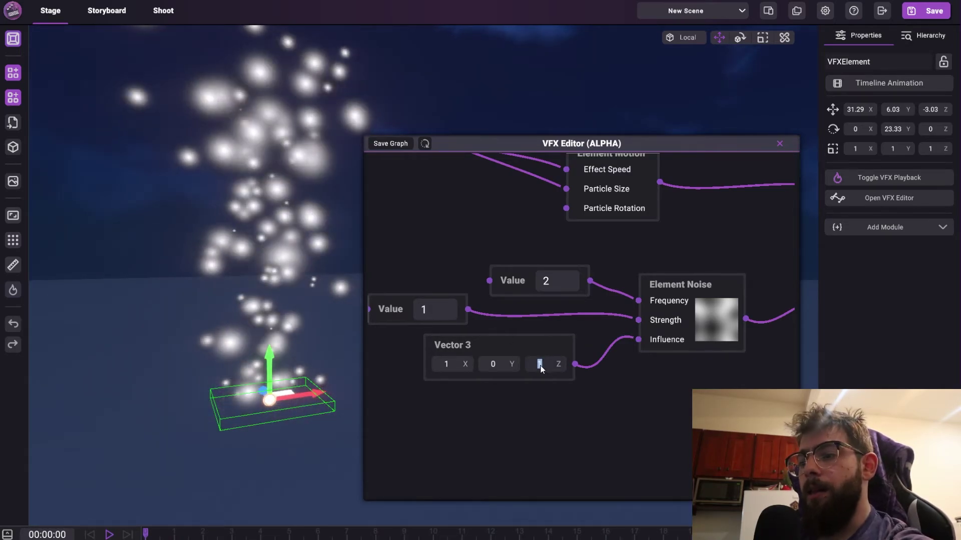
pyautogui.press('BackSpace')
pyautogui.write('0.1')
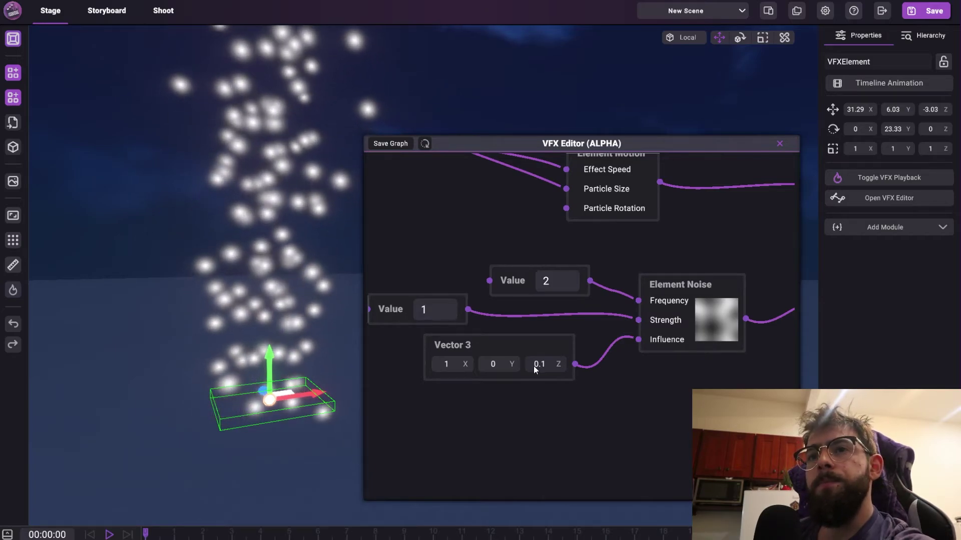
pyautogui.moveTo(302, 268); pyautogui.dragTo(269, 293, button='right')
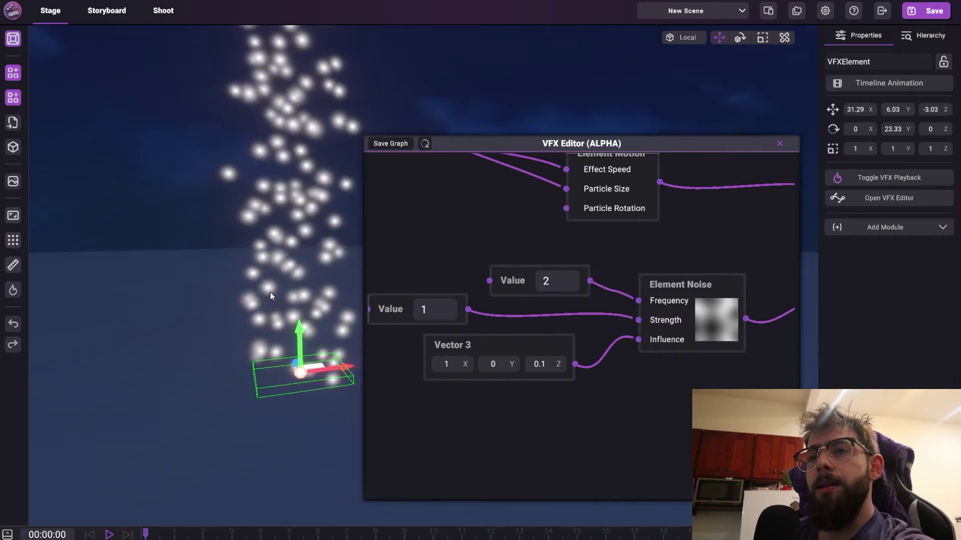
# Step: Move the Frequency Value node clear of the Strength one and set its value to 10
pyautogui.moveTo(448, 279)
pyautogui.mouseDown()
pyautogui.moveTo(484, 257)
pyautogui.moveTo(449, 263)
pyautogui.mouseUp()
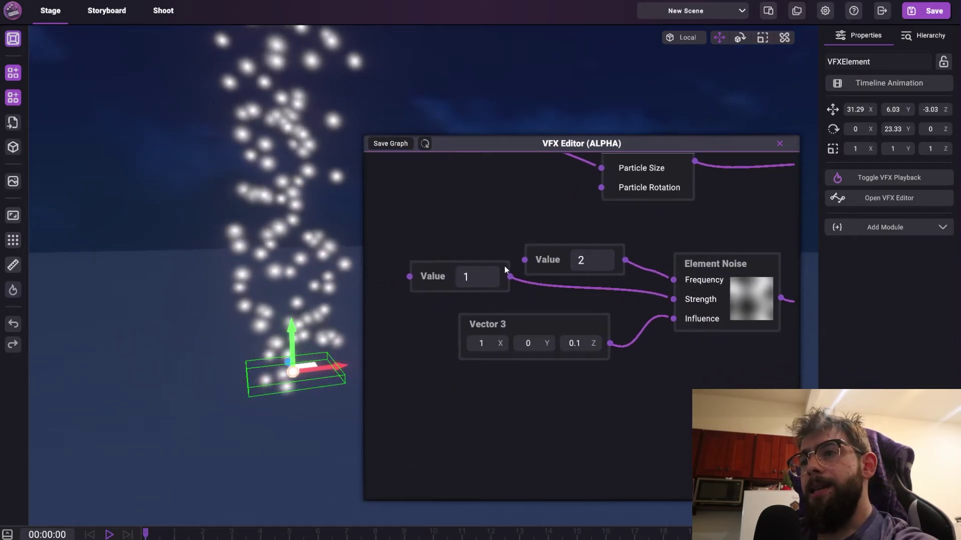
pyautogui.moveTo(546, 258)
pyautogui.mouseDown()
pyautogui.moveTo(547, 249)
pyautogui.moveTo(531, 248)
pyautogui.mouseUp()
pyautogui.moveTo(625, 293); pyautogui.dragTo(617, 298)
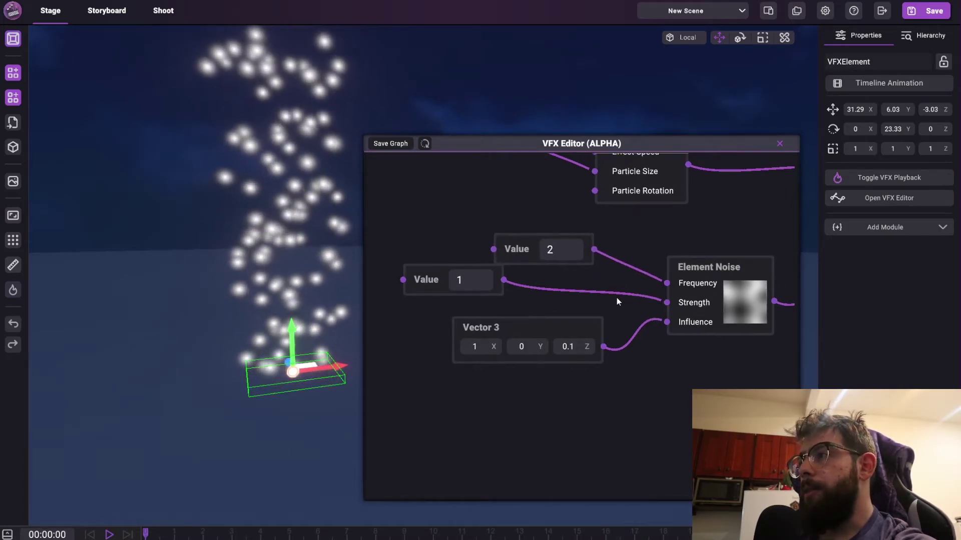
pyautogui.doubleClick(550, 250)
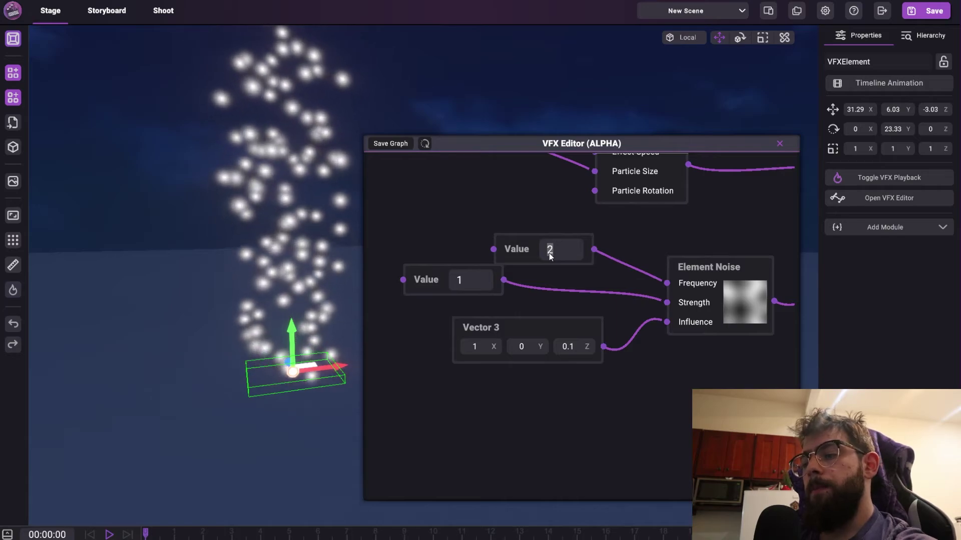
pyautogui.write('10')
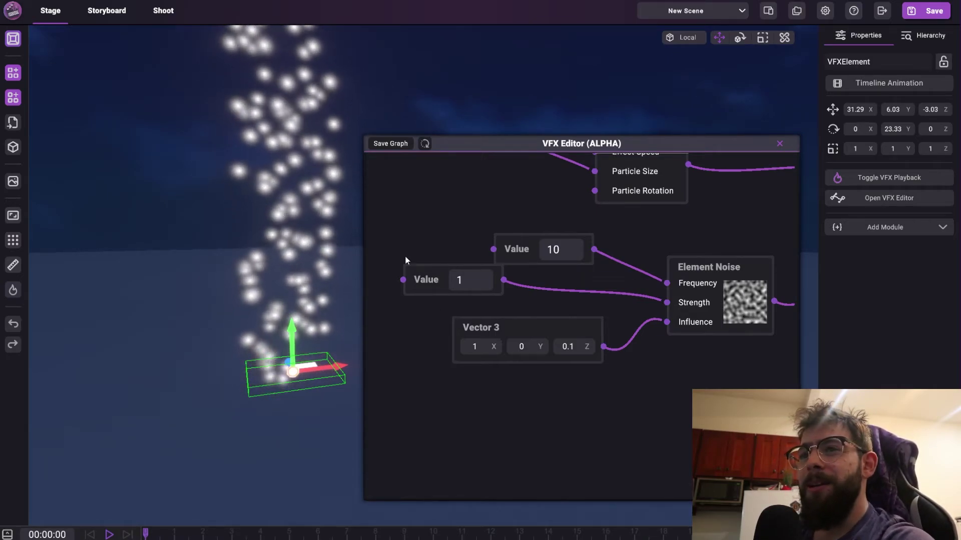
# Step: Set the noise Frequency to 1, the Strength to 2 and the influence Vector 3's Z to 0.5
pyautogui.click(572, 256)
pyautogui.press('BackSpace')
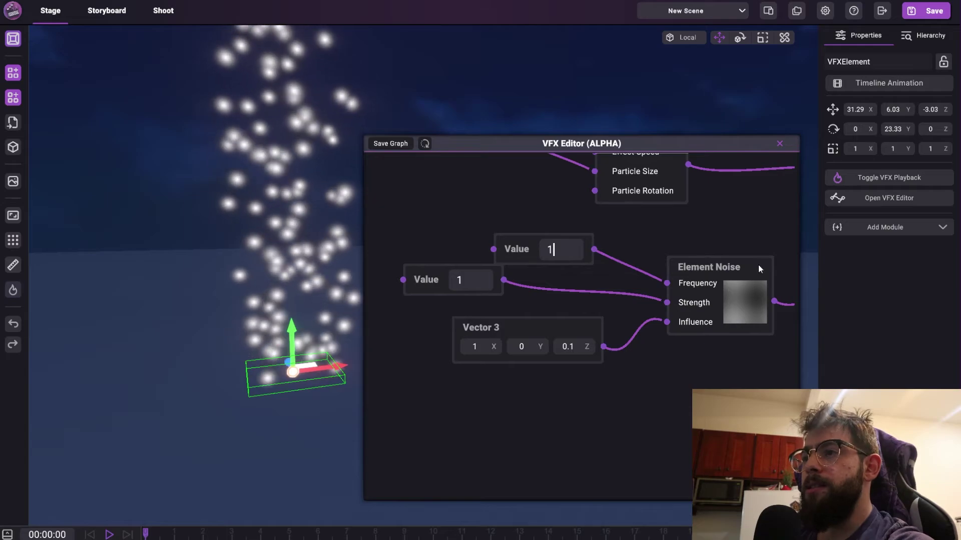
pyautogui.moveTo(466, 281); pyautogui.dragTo(430, 281)
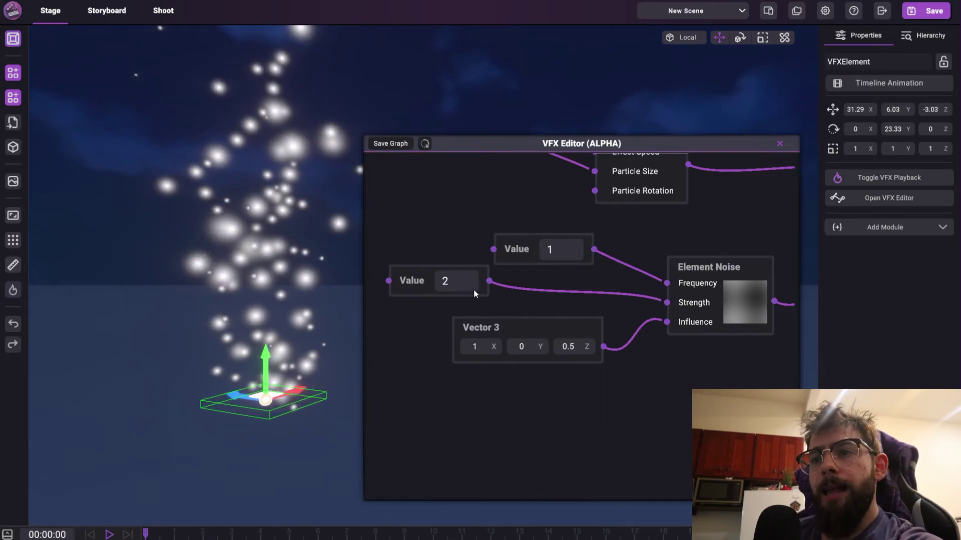
# Step: Add an Illumination node below the Element Noise node and connect its output to the VFX Element's Lighting input
pyautogui.scroll(-3, 664, 377)
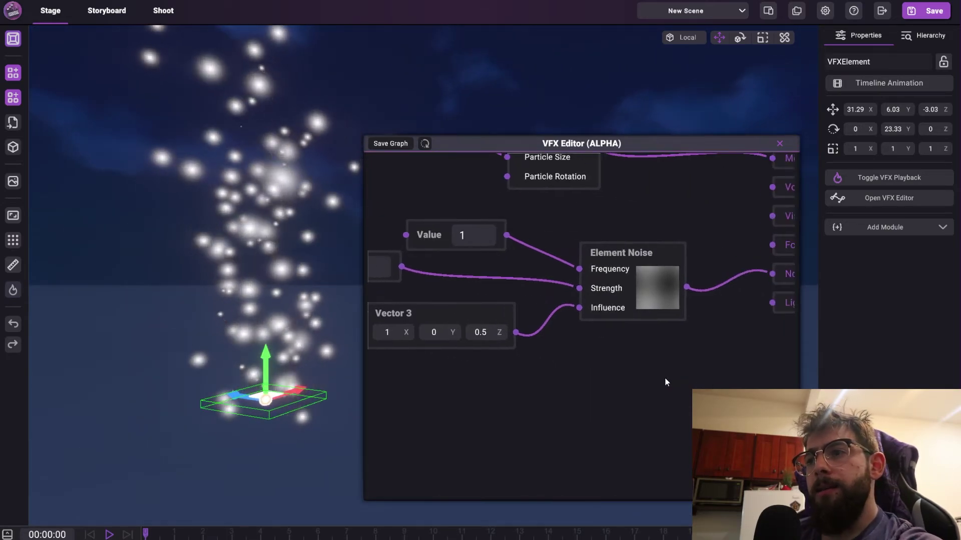
pyautogui.moveTo(787, 338); pyautogui.dragTo(634, 332)
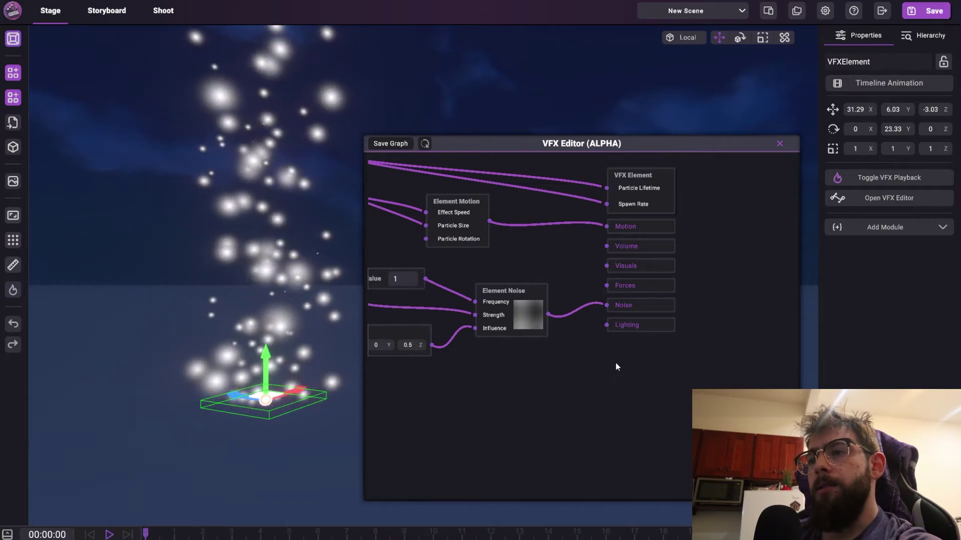
pyautogui.moveTo(616, 353); pyautogui.dragTo(519, 329)
pyautogui.rightClick(524, 332)
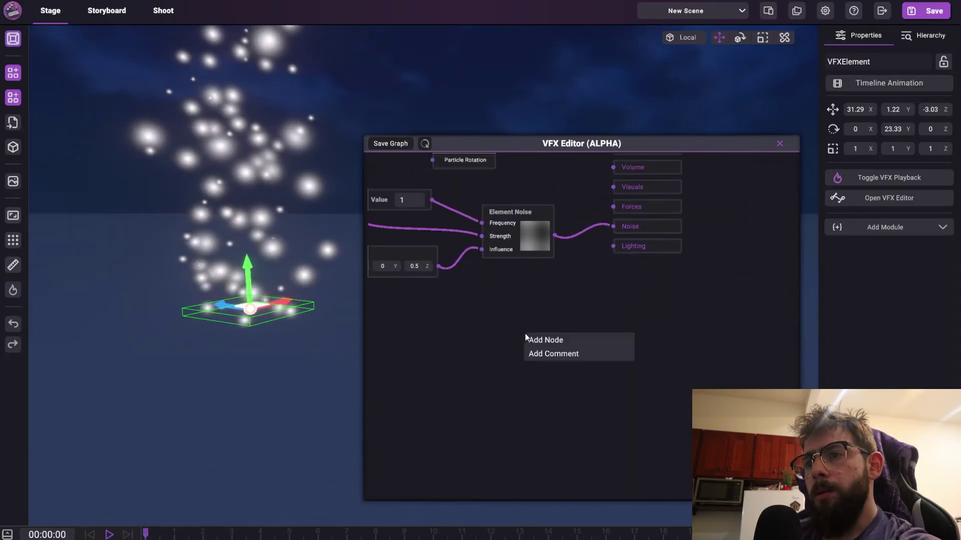
pyautogui.click(526, 337)
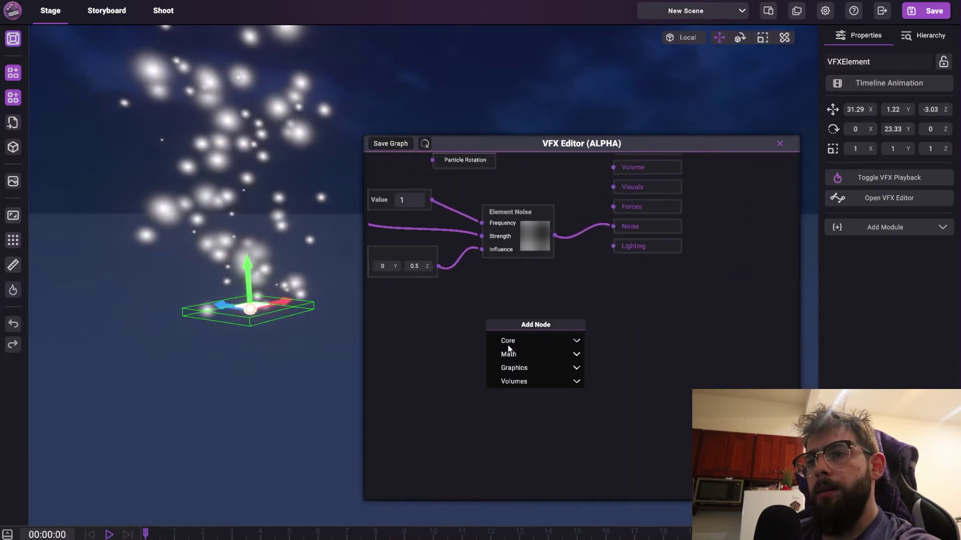
pyautogui.click(525, 341)
pyautogui.click(507, 403)
pyautogui.moveTo(545, 408); pyautogui.dragTo(613, 246)
pyautogui.moveTo(508, 390); pyautogui.dragTo(523, 334)
pyautogui.scroll(3, 562, 323)
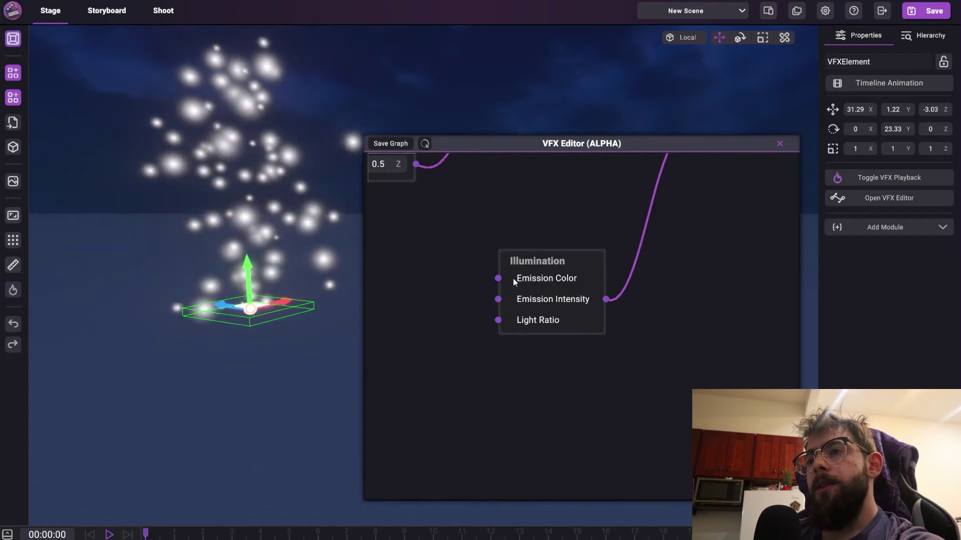
pyautogui.moveTo(514, 277); pyautogui.dragTo(576, 252)
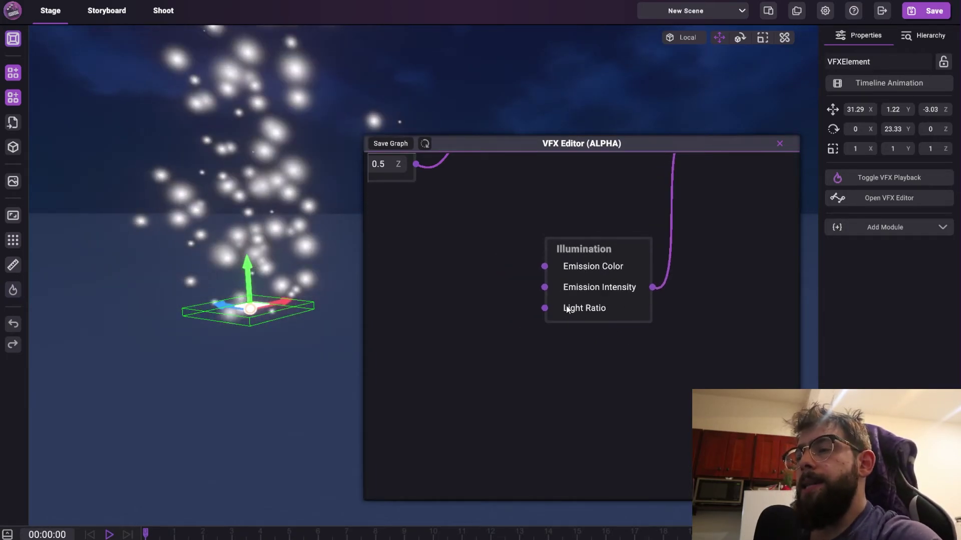
# Step: Examine the node graph, the Illumination node's emission color, emission intensity and light ratio inputs, and the particles in the scene
pyautogui.moveTo(528, 224); pyautogui.dragTo(542, 266)
pyautogui.scroll(-4, 552, 283)
pyautogui.moveTo(482, 172); pyautogui.dragTo(545, 216)
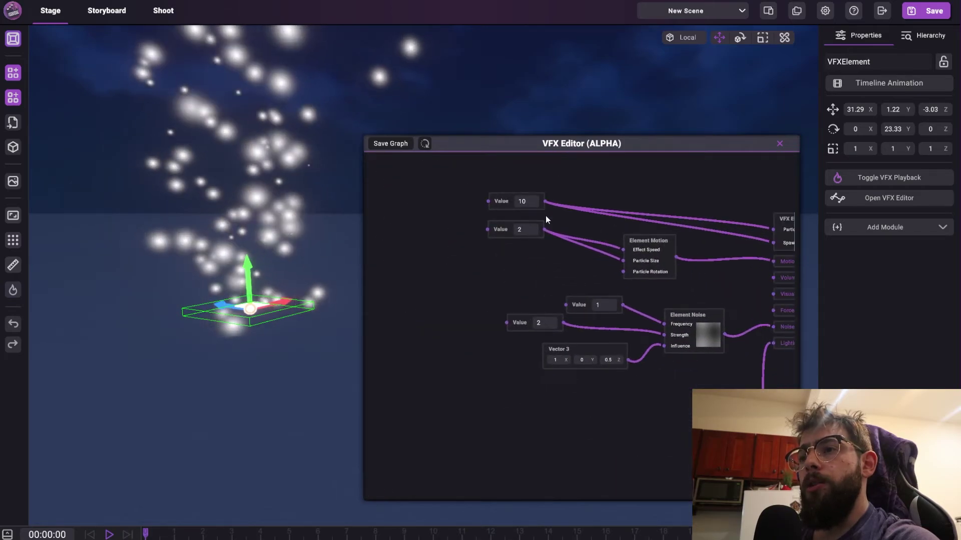
pyautogui.moveTo(746, 344); pyautogui.dragTo(636, 325)
pyautogui.scroll(3, 636, 325)
pyautogui.moveTo(669, 460); pyautogui.dragTo(645, 360)
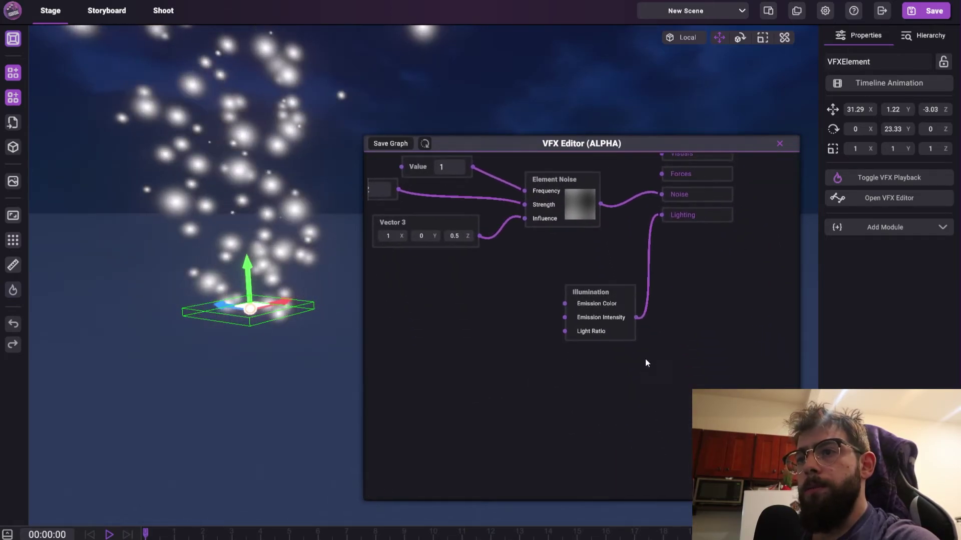
pyautogui.scroll(3, 644, 359)
pyautogui.moveTo(602, 279); pyautogui.dragTo(620, 290)
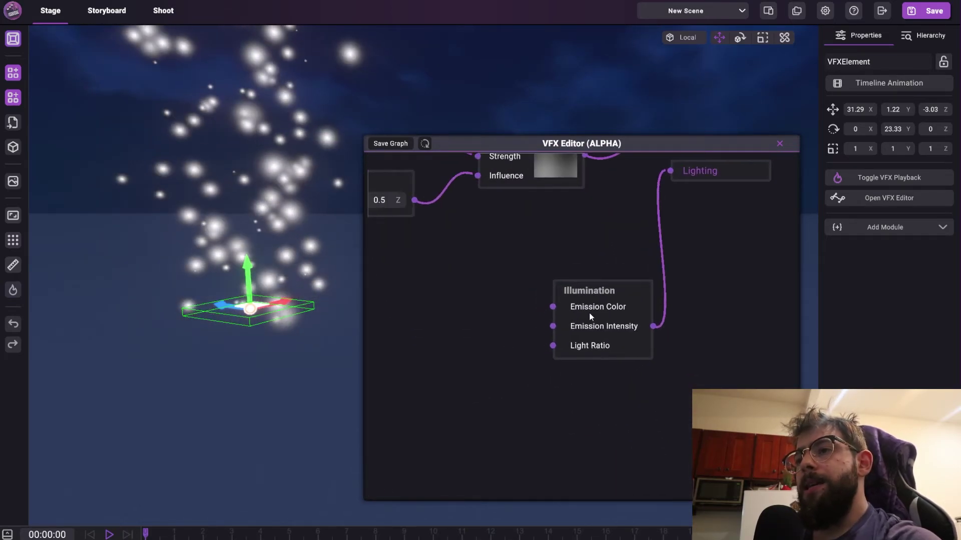
pyautogui.moveTo(334, 319); pyautogui.dragTo(330, 299, button='right')
pyautogui.moveTo(539, 312); pyautogui.dragTo(562, 302)
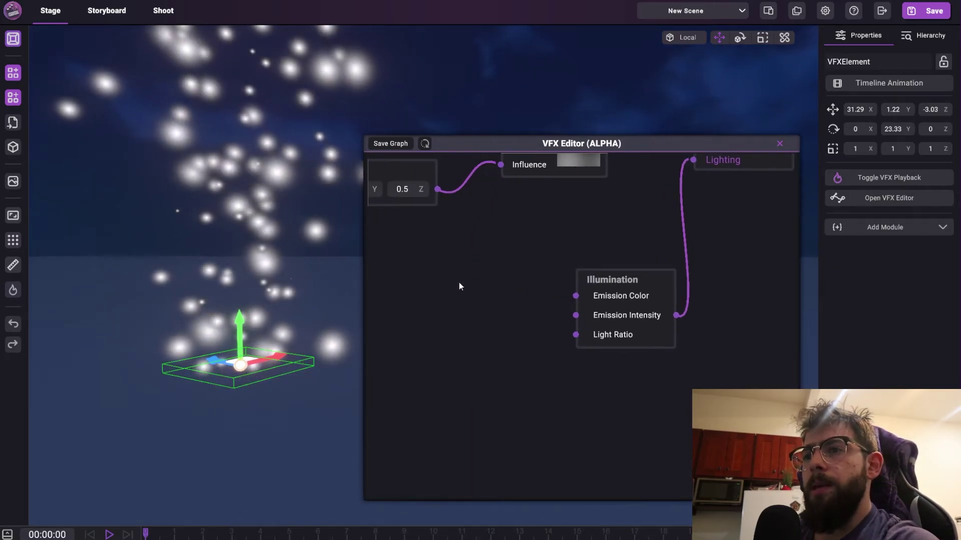
# Step: Add a Color node beside the Illumination node and connect it to the Emission Color input
pyautogui.rightClick(458, 282)
pyautogui.click(494, 317)
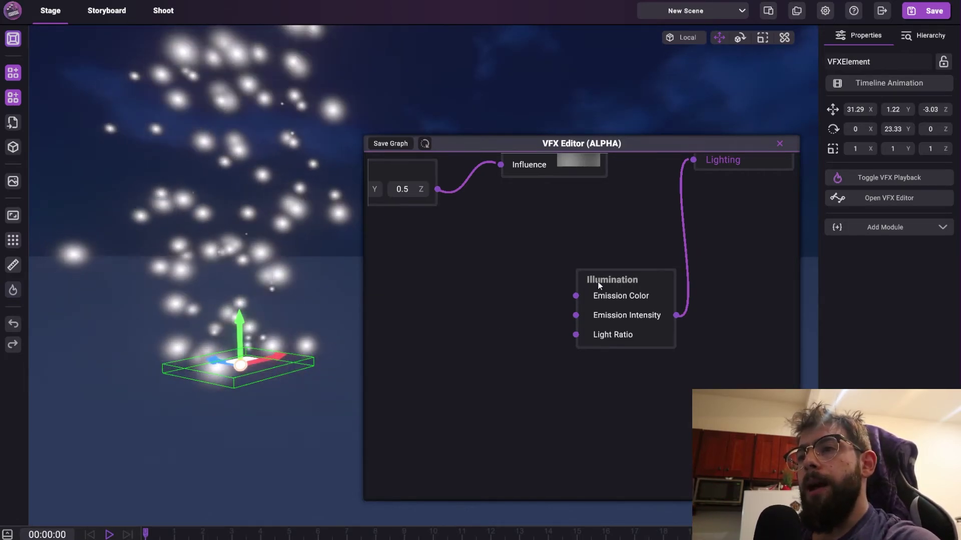
pyautogui.moveTo(601, 284); pyautogui.dragTo(588, 284)
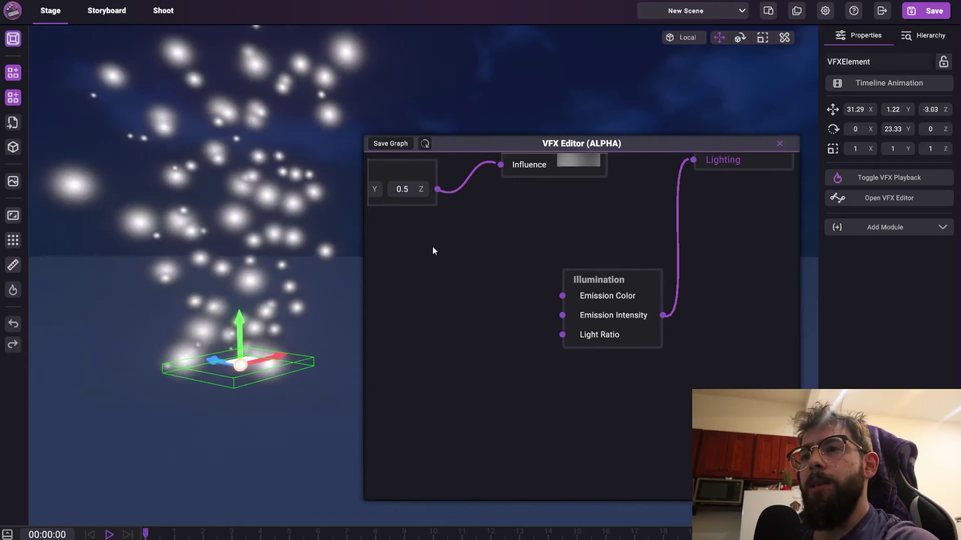
pyautogui.rightClick(448, 273)
pyautogui.click(456, 277)
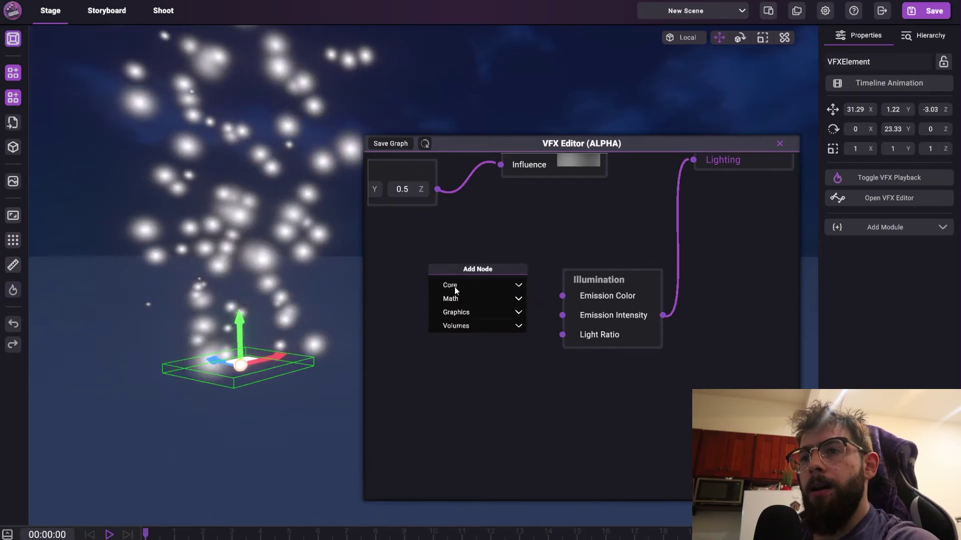
pyautogui.click(455, 285)
pyautogui.click(455, 285)
pyautogui.moveTo(483, 326); pyautogui.dragTo(562, 296)
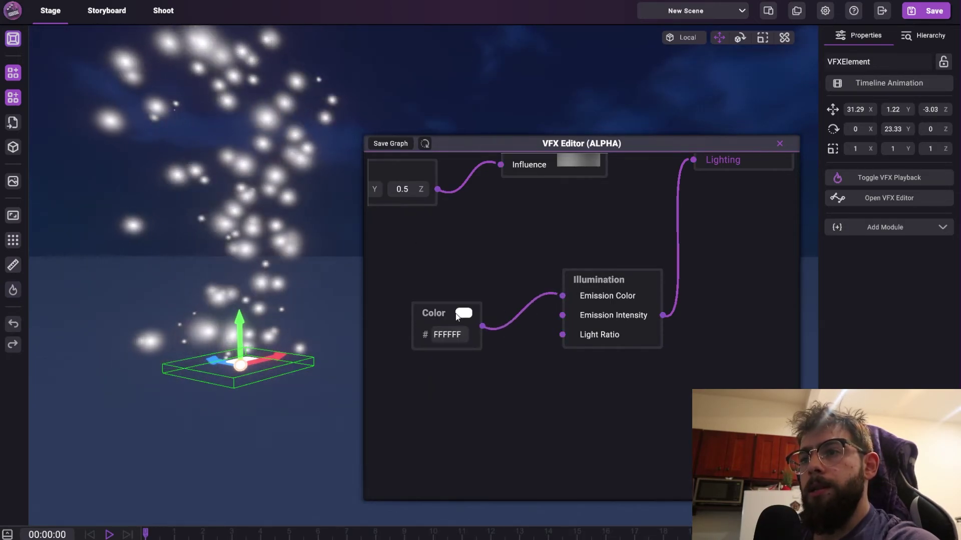
# Step: Move the Color node up beside the Illumination node and set its color to blue 385CDB
pyautogui.moveTo(442, 311); pyautogui.dragTo(461, 287)
pyautogui.click(485, 290)
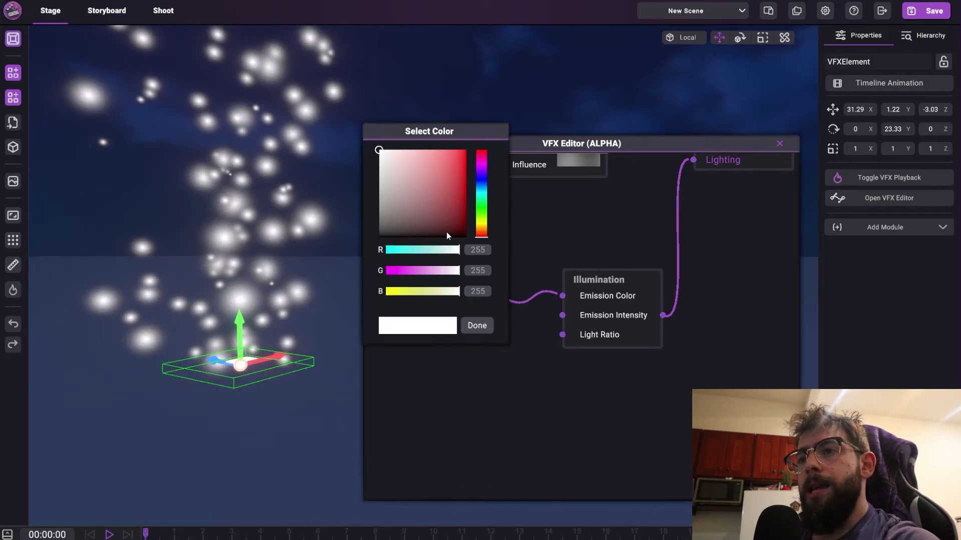
pyautogui.click(480, 183)
pyautogui.moveTo(436, 197); pyautogui.dragTo(445, 164)
pyautogui.click(477, 325)
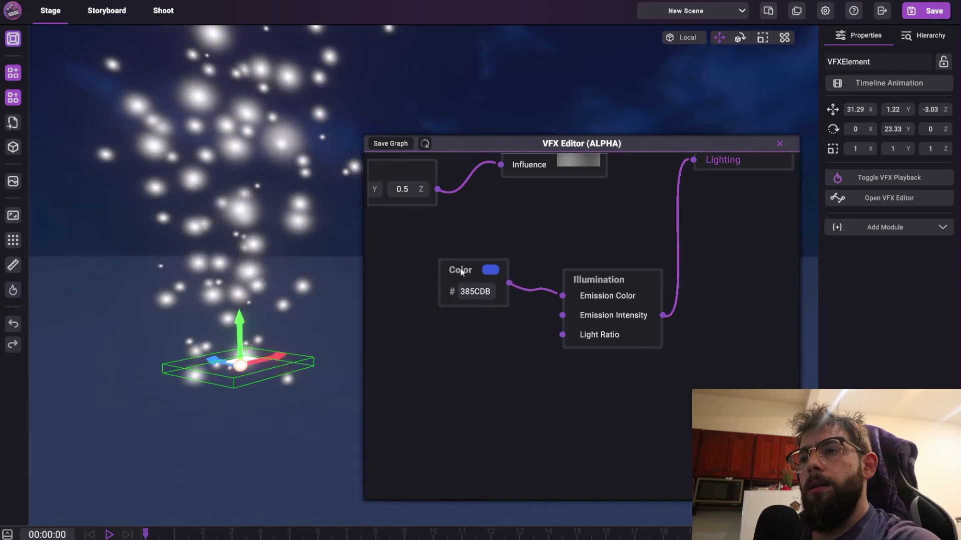
# Step: Add a Value node set to 1, connect it to Emission Intensity, and place it just below the Color node
pyautogui.rightClick(445, 327)
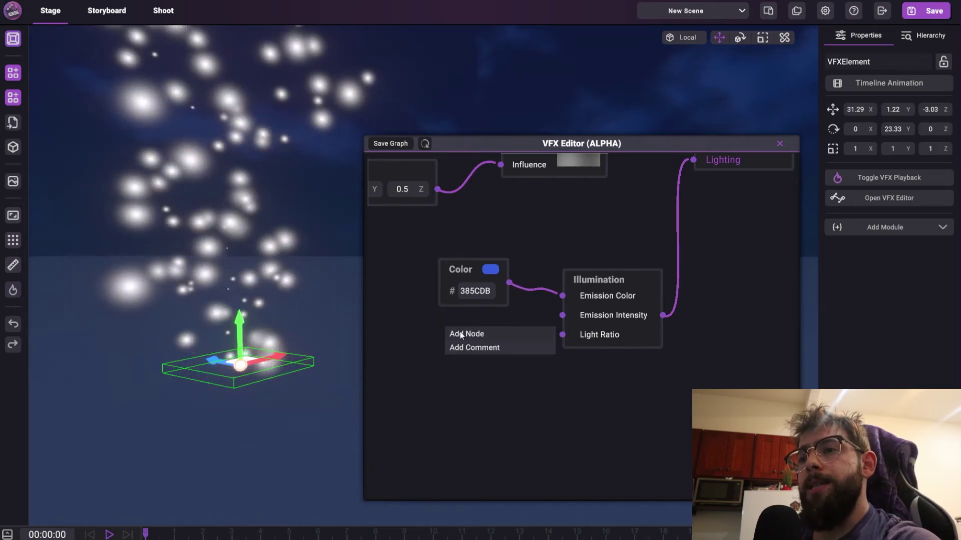
pyautogui.click(460, 332)
pyautogui.click(442, 337)
pyautogui.click(443, 337)
pyautogui.click(440, 350)
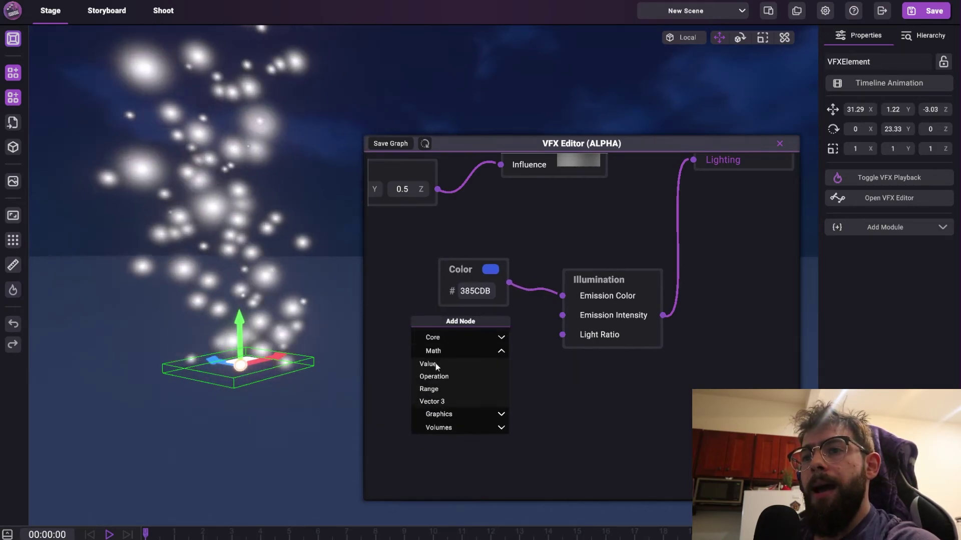
pyautogui.click(435, 363)
pyautogui.click(449, 367)
pyautogui.write('1')
pyautogui.moveTo(483, 366); pyautogui.dragTo(562, 315)
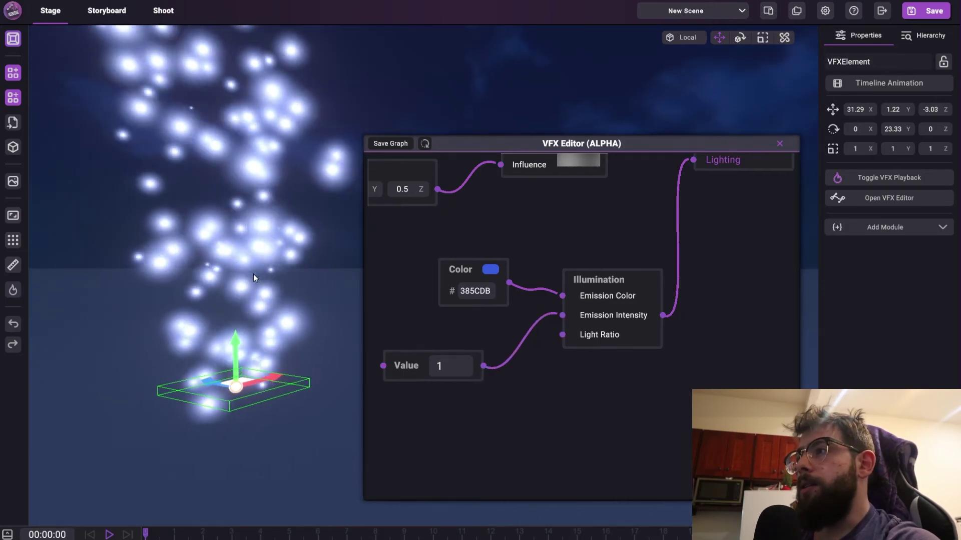
pyautogui.moveTo(405, 363); pyautogui.dragTo(414, 332)
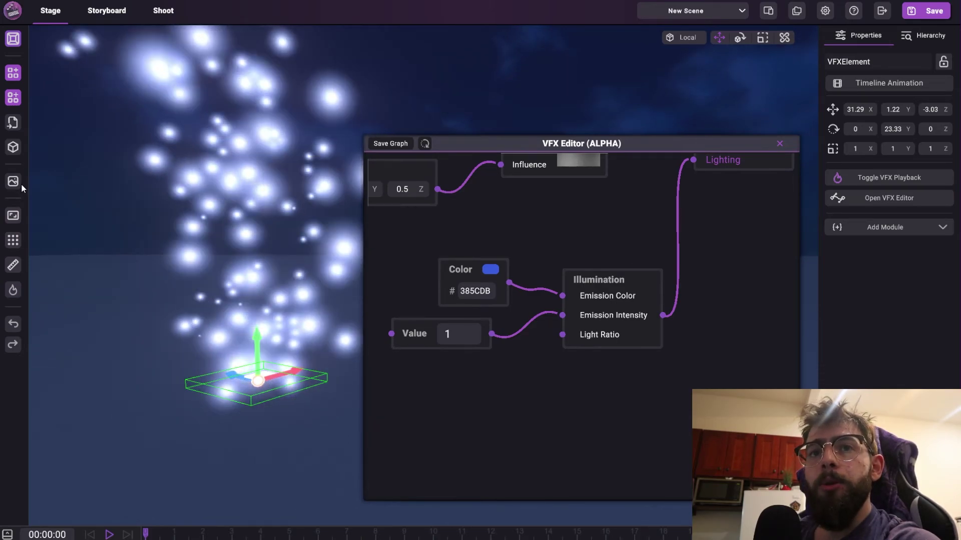
# Step: Set Bloom to 3.0 and Anamorphic Effect to 1.0 in the scene's post-processing visuals settings
pyautogui.click(13, 181)
pyautogui.click(548, 338)
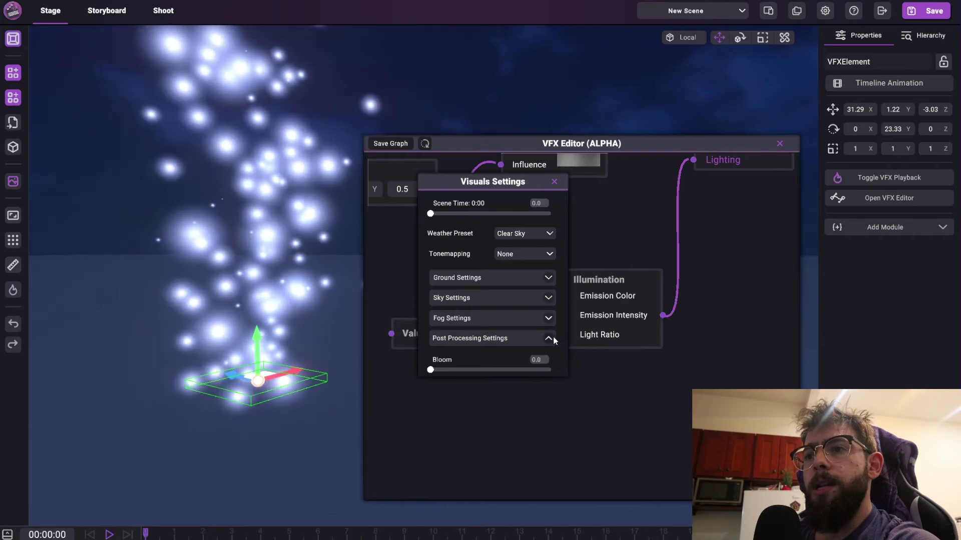
pyautogui.scroll(-3, 521, 248)
pyautogui.moveTo(445, 295); pyautogui.dragTo(553, 287)
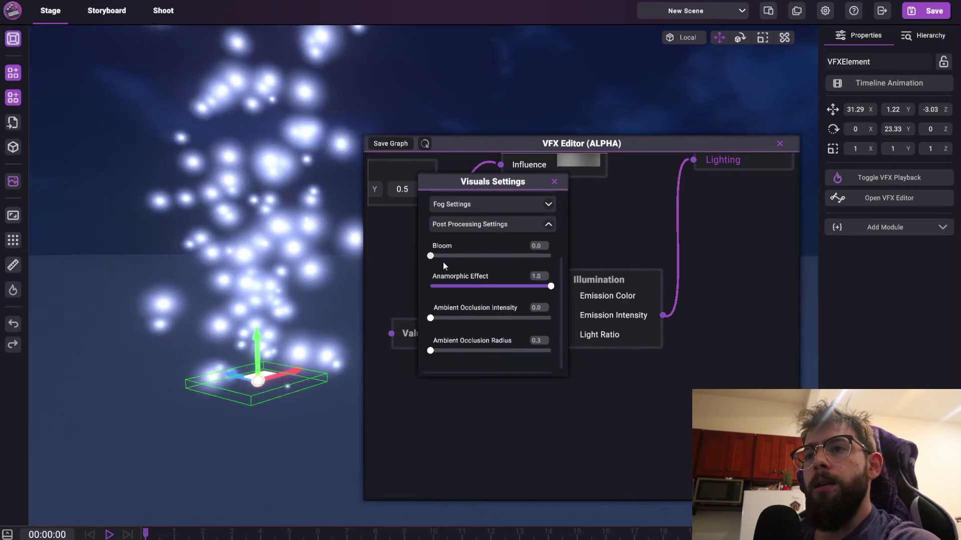
pyautogui.moveTo(431, 256); pyautogui.dragTo(621, 254)
pyautogui.moveTo(284, 268)
pyautogui.mouseDown(button='right')
pyautogui.moveTo(290, 244)
pyautogui.moveTo(290, 254)
pyautogui.mouseUp(button='right')
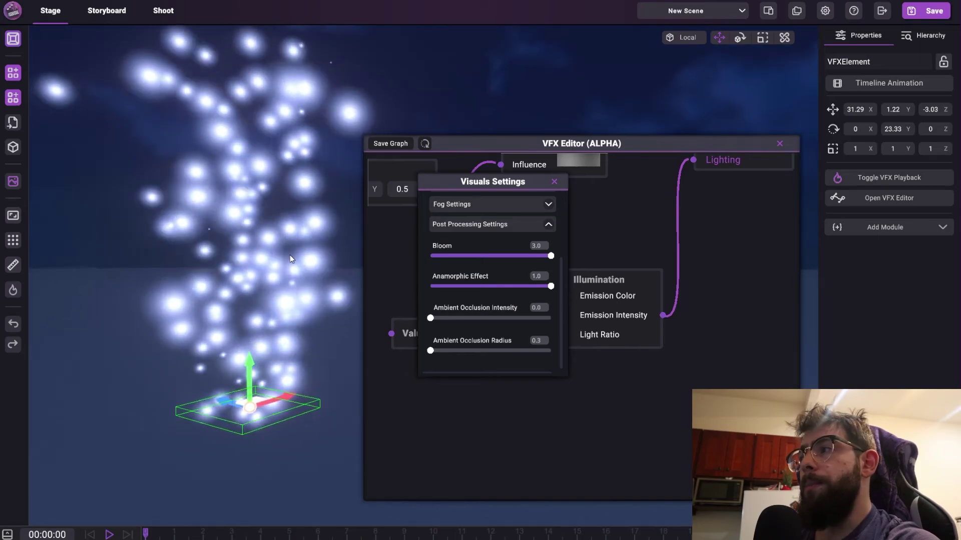
pyautogui.moveTo(529, 256); pyautogui.dragTo(551, 208)
pyautogui.click(555, 182)
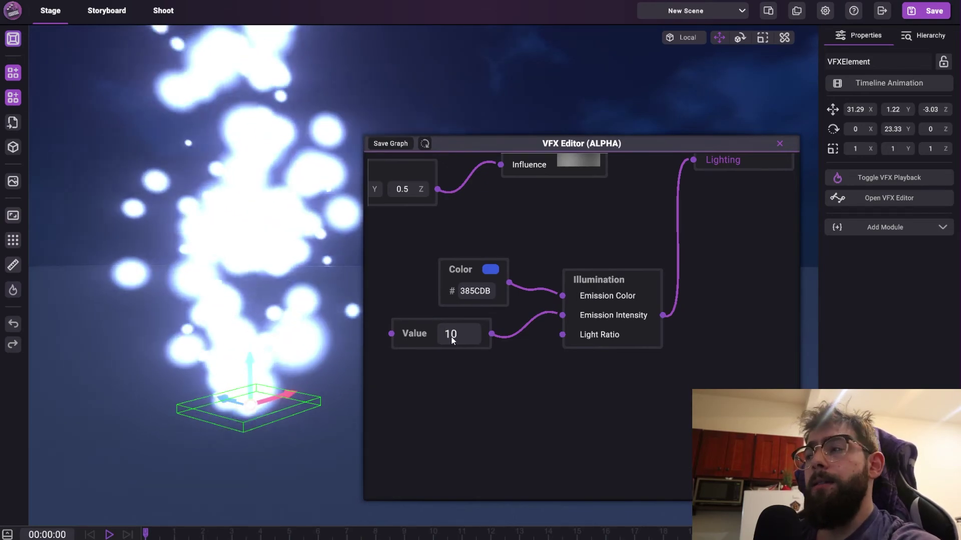
# Step: Set the Emission Intensity Value to 5 and raise the VFX element in the scene to Y 1.75
pyautogui.moveTo(276, 284); pyautogui.dragTo(285, 334, button='right')
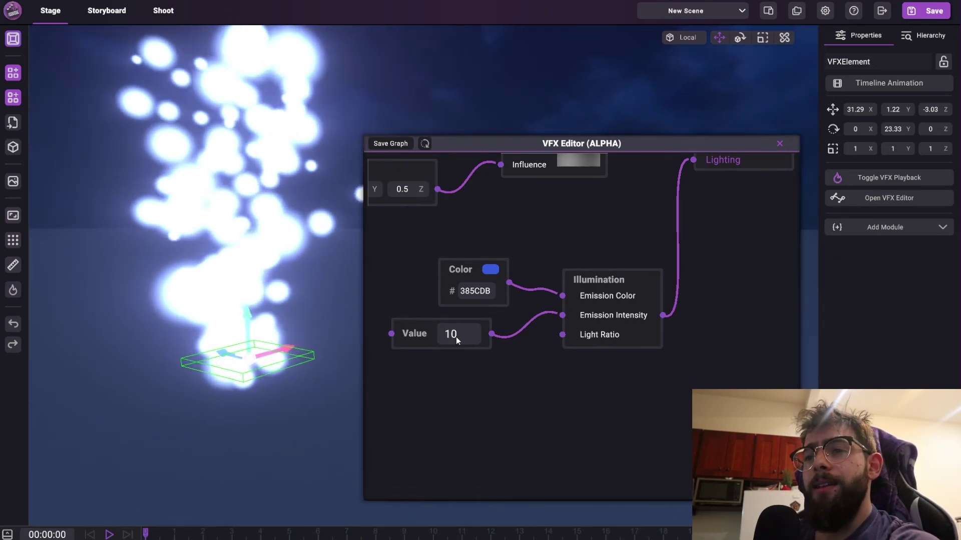
pyautogui.doubleClick(456, 338)
pyautogui.write('5')
pyautogui.moveTo(273, 296); pyautogui.dragTo(296, 334, button='right')
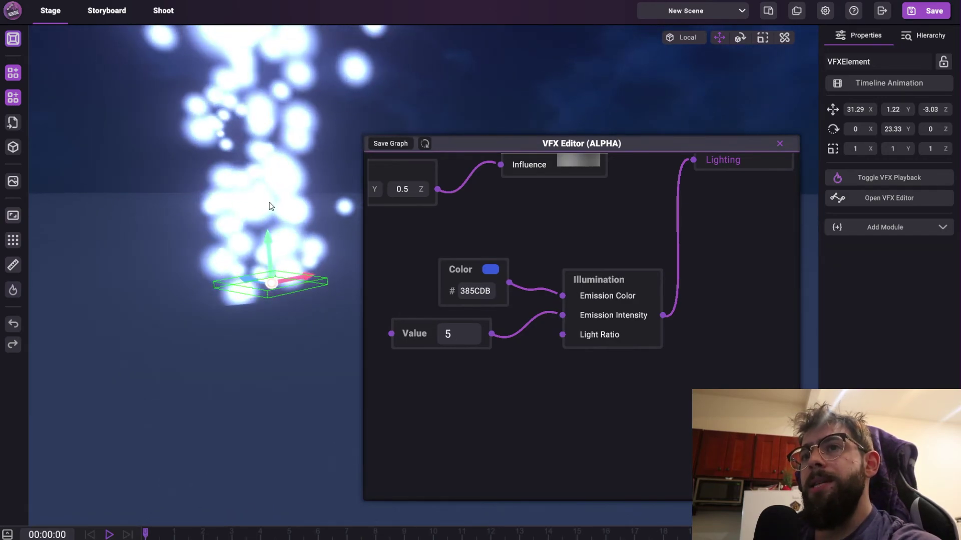
pyautogui.moveTo(269, 240)
pyautogui.mouseDown()
pyautogui.moveTo(278, 320)
pyautogui.moveTo(283, 250)
pyautogui.moveTo(287, 337)
pyautogui.moveTo(294, 286)
pyautogui.moveTo(286, 366)
pyautogui.moveTo(283, 256)
pyautogui.moveTo(270, 245)
pyautogui.mouseUp()
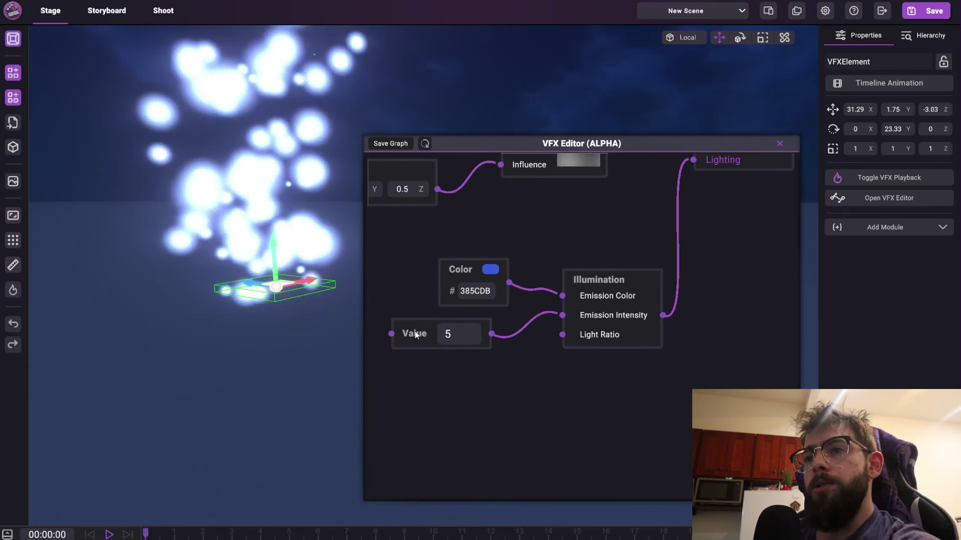
# Step: Move the Color and Value nodes up, darken the emission color to 273051 and set the Emission Intensity Value to 2
pyautogui.moveTo(414, 334); pyautogui.dragTo(400, 323)
pyautogui.moveTo(462, 271); pyautogui.dragTo(463, 248)
pyautogui.moveTo(426, 313); pyautogui.dragTo(434, 296)
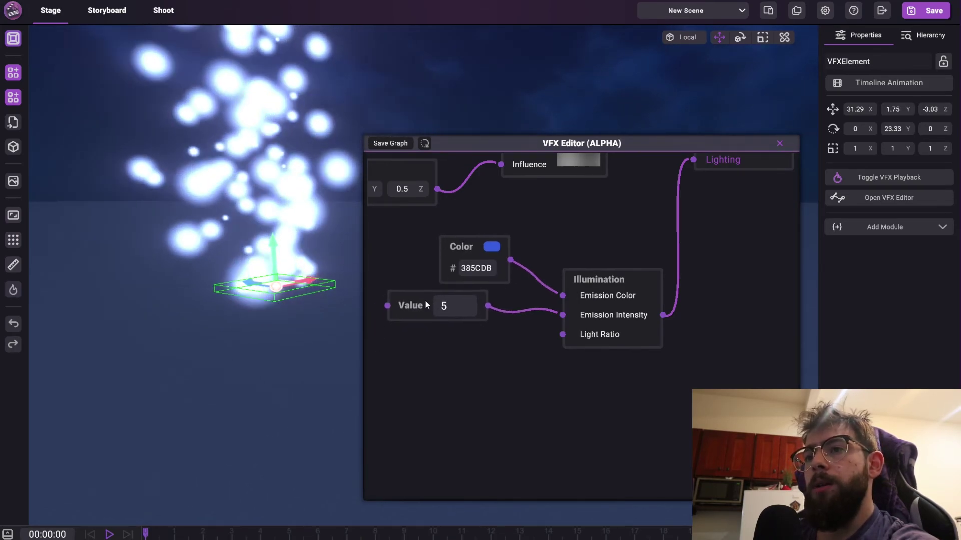
pyautogui.click(488, 249)
pyautogui.click(424, 209)
pyautogui.click(476, 325)
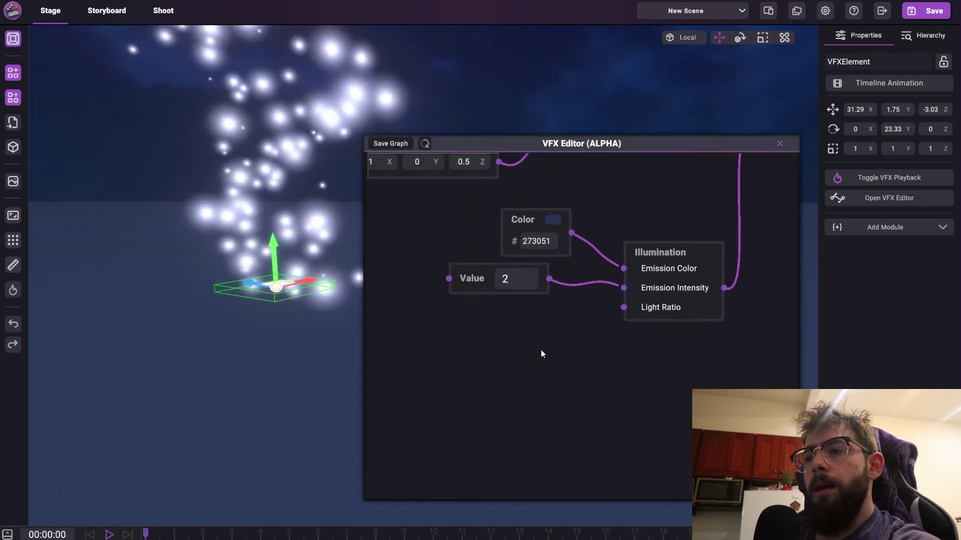
# Step: Add a Value node of 0, connect it to the Illumination node's Light Ratio, and space out the nodes feeding Illumination
pyautogui.rightClick(506, 350)
pyautogui.click(519, 356)
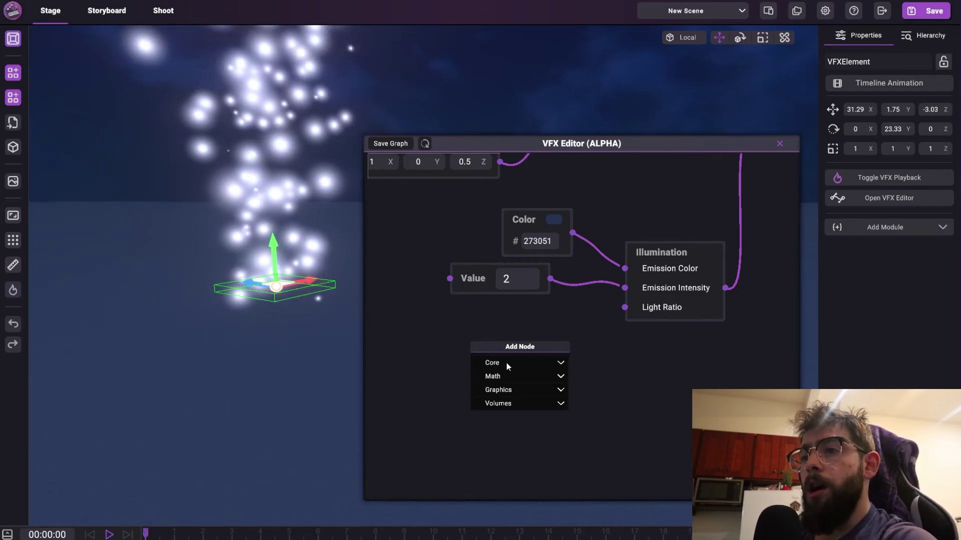
pyautogui.click(506, 362)
pyautogui.click(500, 377)
pyautogui.click(492, 390)
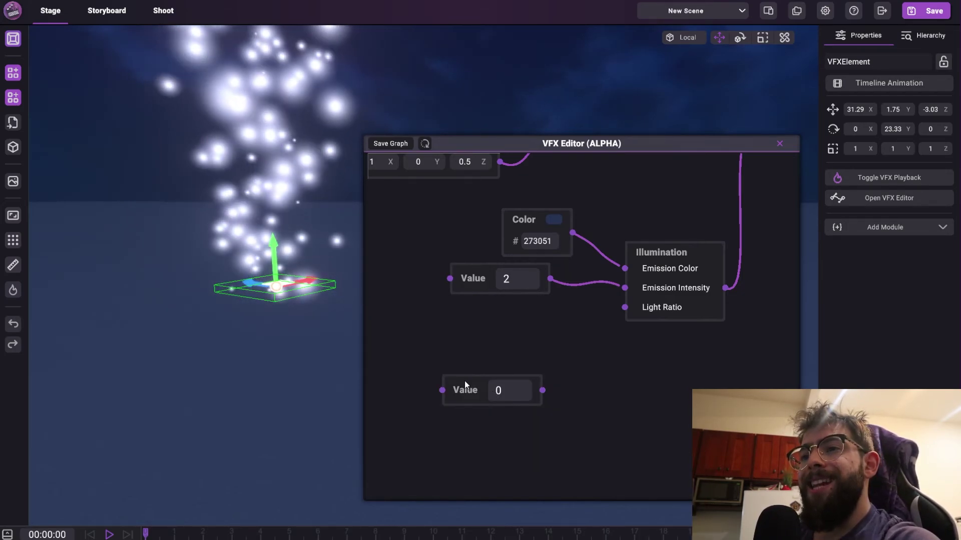
pyautogui.moveTo(464, 384); pyautogui.dragTo(489, 339)
pyautogui.moveTo(568, 345); pyautogui.dragTo(625, 308)
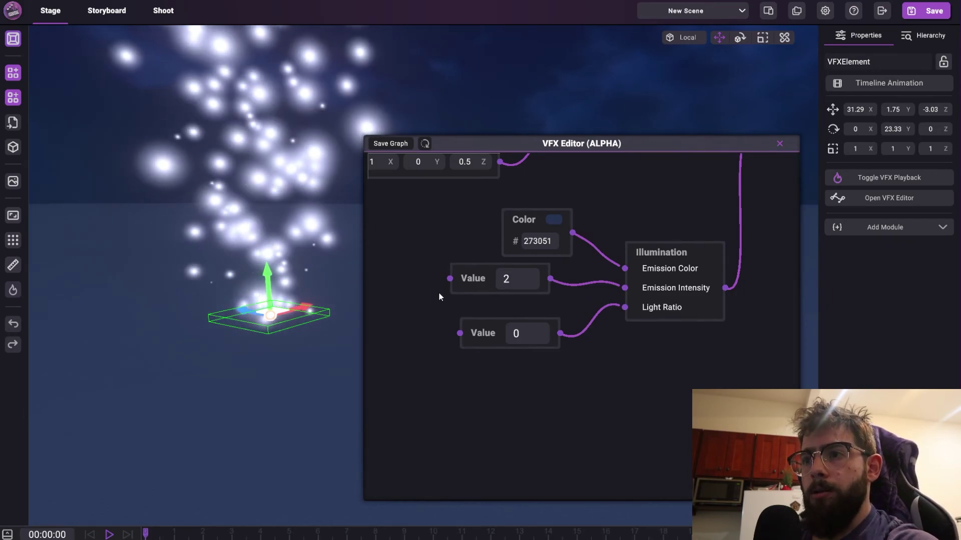
pyautogui.moveTo(491, 334); pyautogui.dragTo(510, 342)
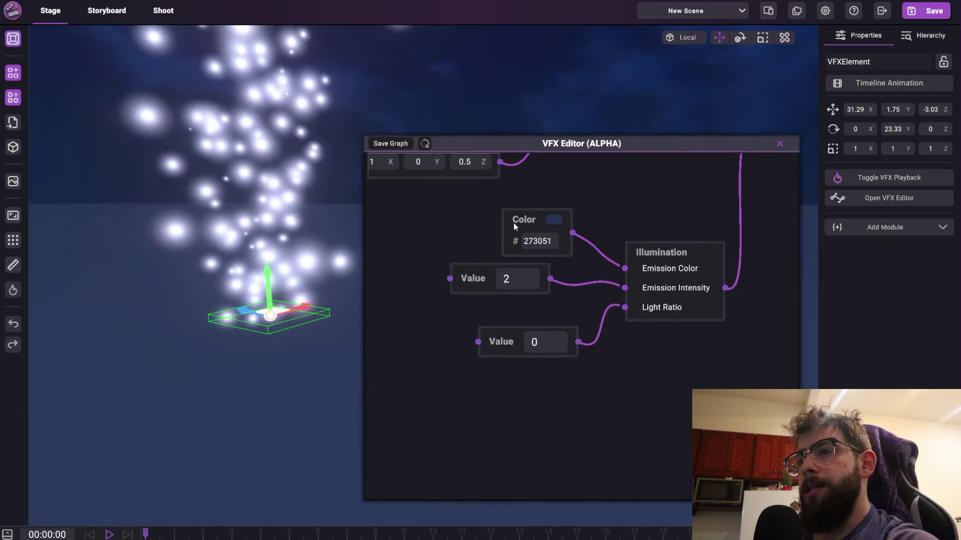
pyautogui.moveTo(513, 223); pyautogui.dragTo(490, 215)
pyautogui.scroll(-3, 464, 242)
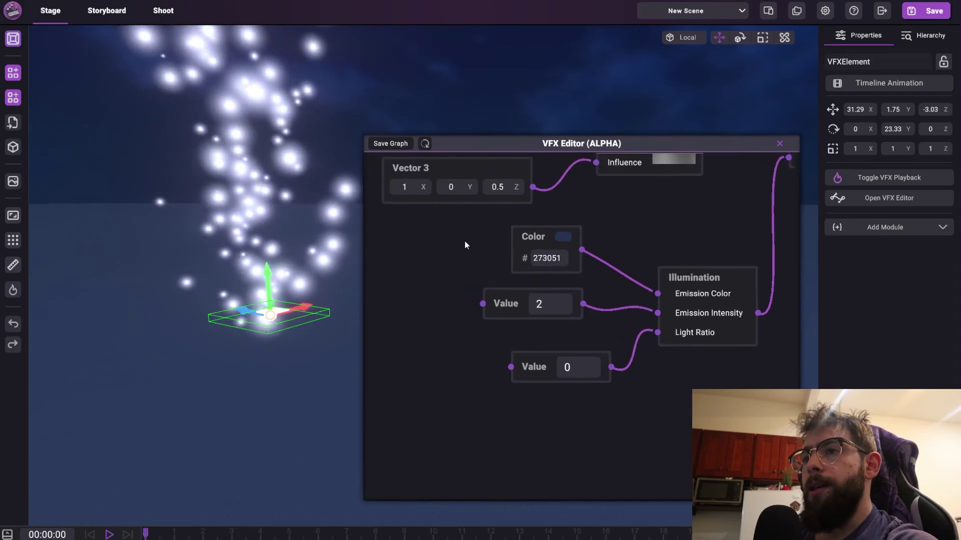
pyautogui.scroll(1, 548, 228)
pyautogui.moveTo(667, 370); pyautogui.dragTo(674, 287)
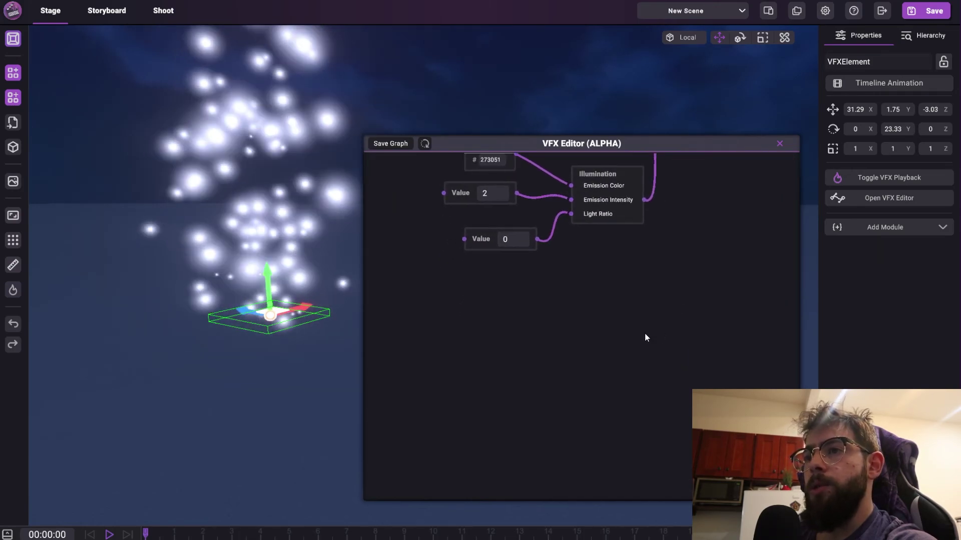
# Step: Set the Value node feeding the Illumination node's Emission Intensity to 0
pyautogui.moveTo(645, 333); pyautogui.dragTo(646, 379)
pyautogui.doubleClick(497, 241)
pyautogui.write('0')
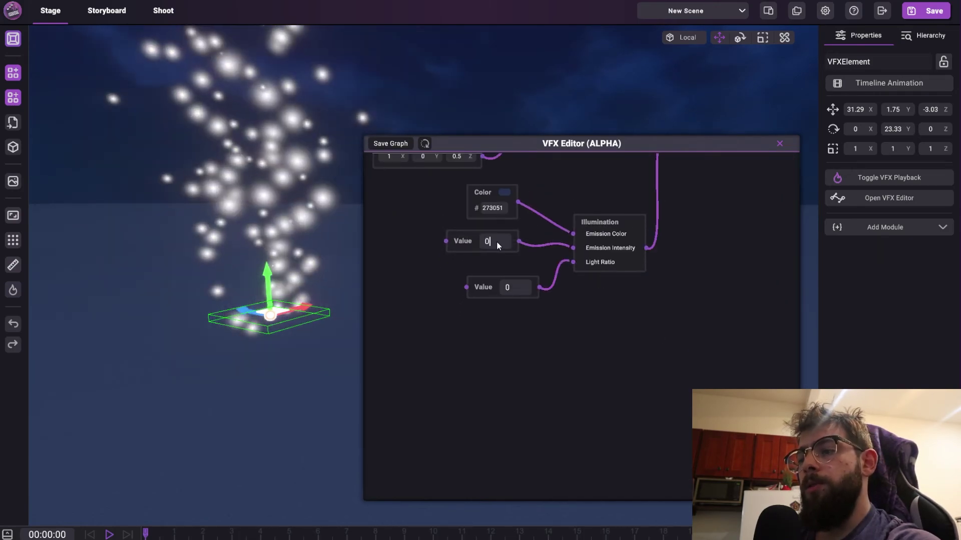
# Step: Add an Element Visuals node linked to Visuals, connect a Gradient node to its Particle Color and enable Lit Material
pyautogui.rightClick(725, 310)
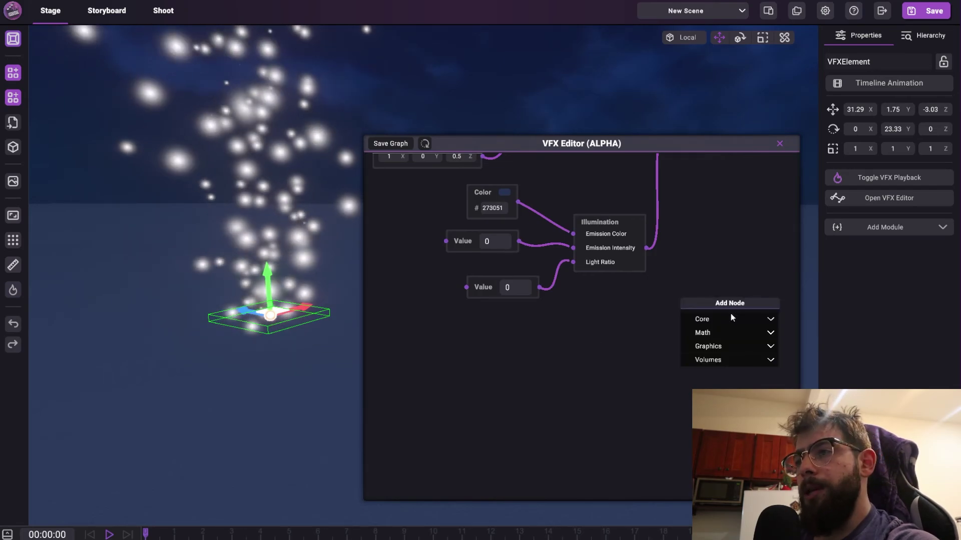
pyautogui.click(730, 317)
pyautogui.click(699, 333)
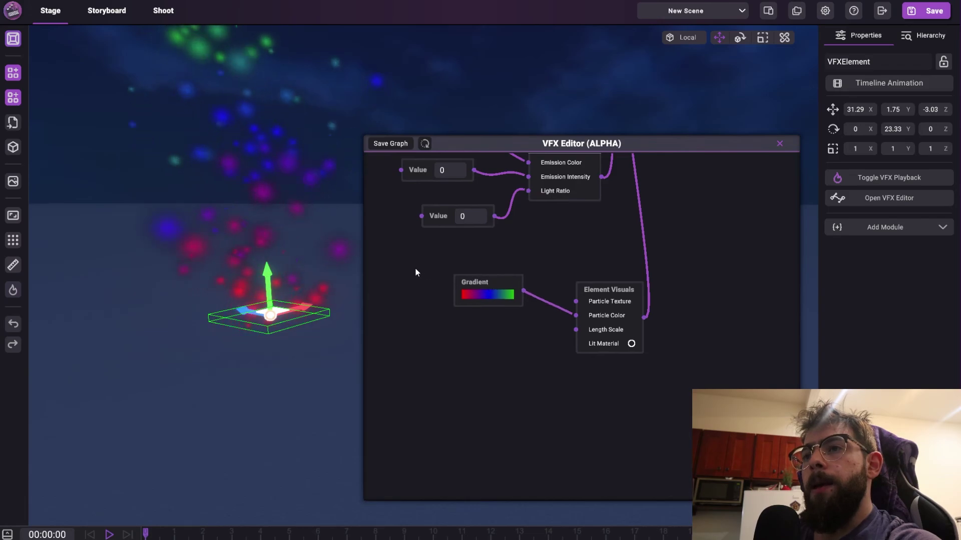
pyautogui.moveTo(415, 269); pyautogui.dragTo(475, 269)
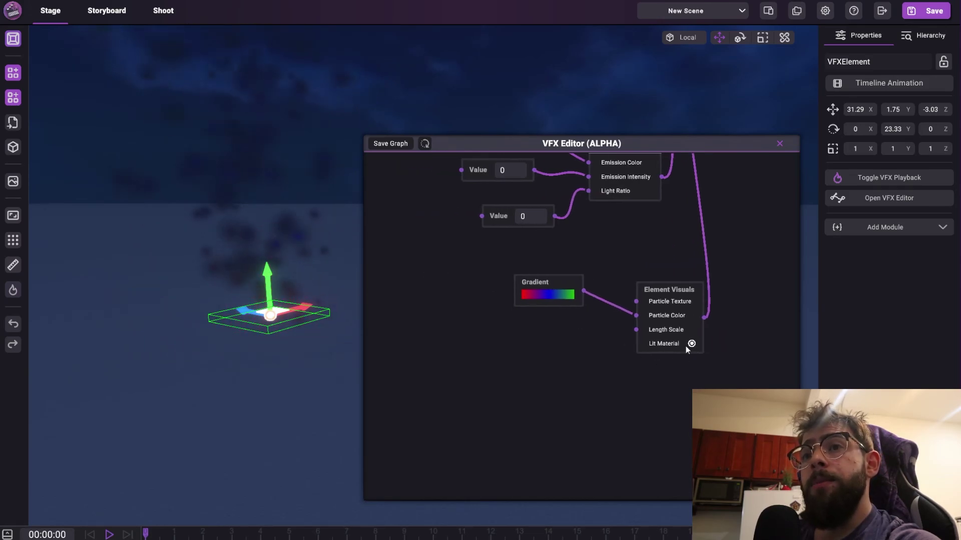
# Step: Set the Value node feeding Light Ratio to 1 and inspect the light the particles cast on the ground
pyautogui.moveTo(443, 278); pyautogui.dragTo(457, 347, button='middle')
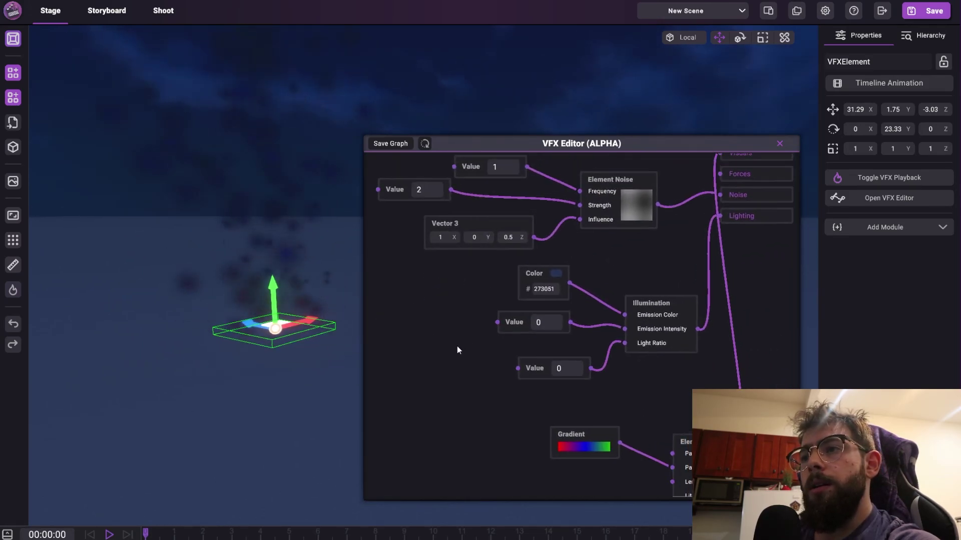
pyautogui.scroll(2, 457, 346)
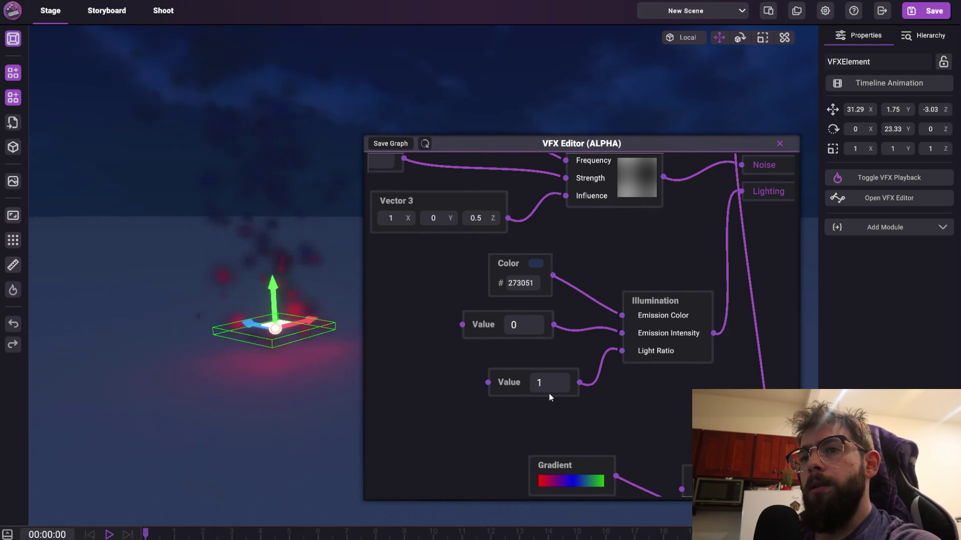
pyautogui.moveTo(235, 304); pyautogui.dragTo(259, 297)
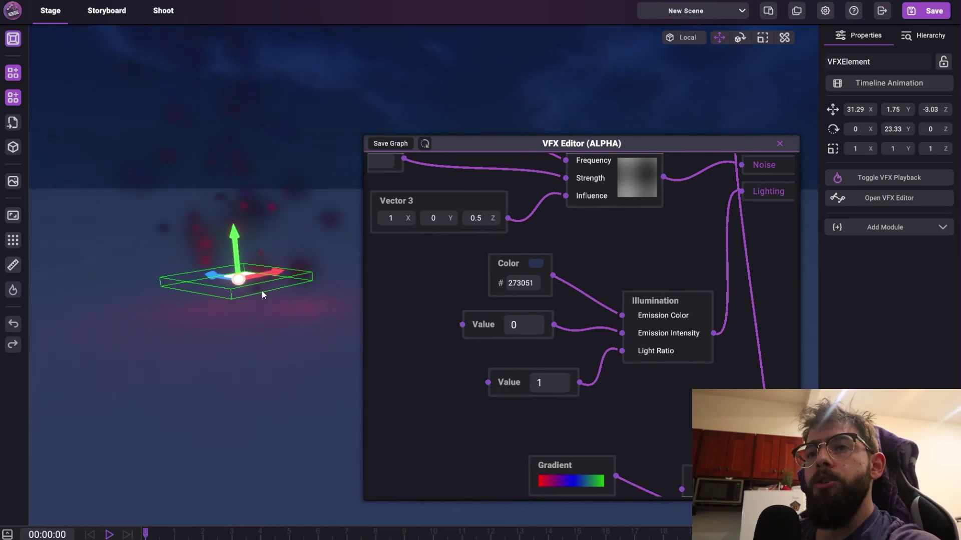
pyautogui.moveTo(160, 279); pyautogui.dragTo(307, 287)
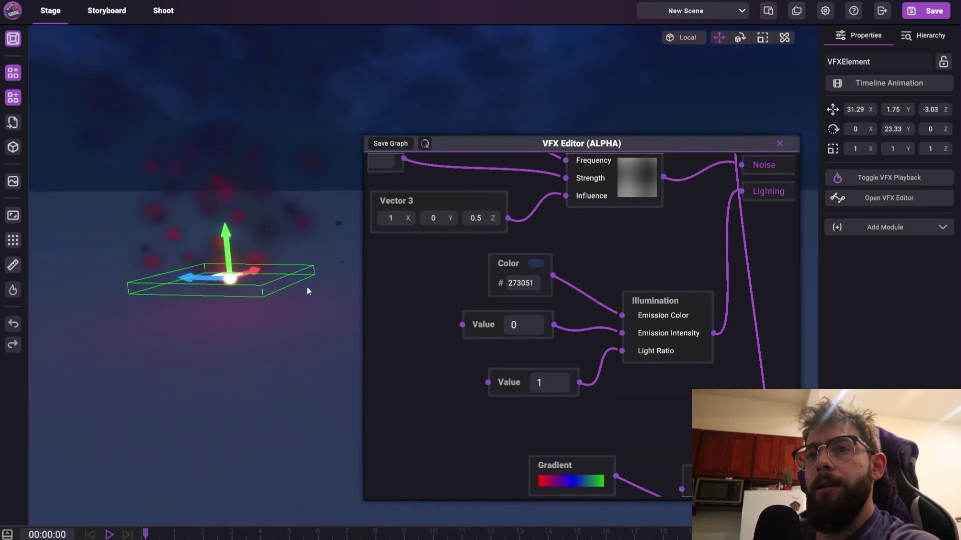
pyautogui.moveTo(686, 472); pyautogui.dragTo(663, 372, button='middle')
pyautogui.moveTo(307, 310); pyautogui.dragTo(318, 344, button='right')
pyautogui.click(728, 444)
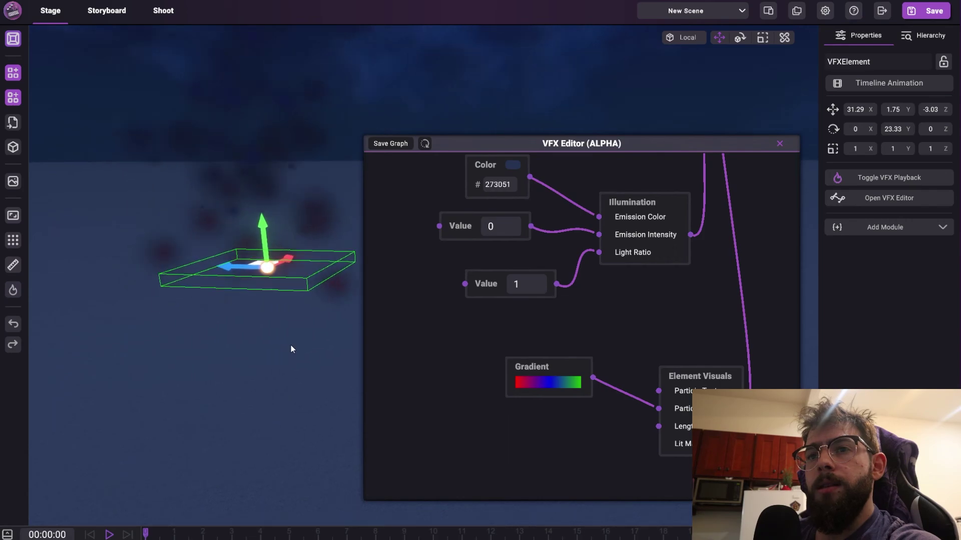
pyautogui.doubleClick(509, 287)
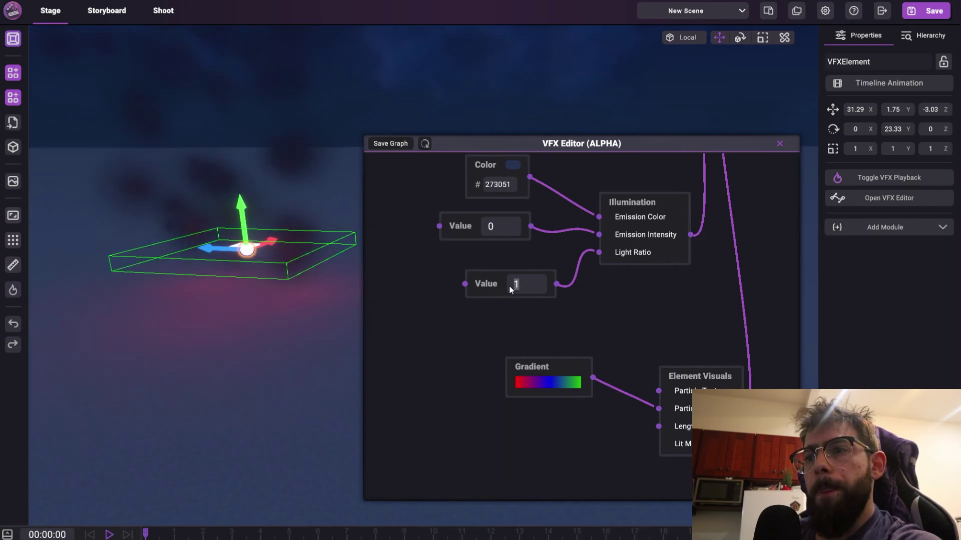
# Step: Rearrange the particle color gradient so blue starts at 0%, red sits near the middle and green stays at the end
pyautogui.click(544, 389)
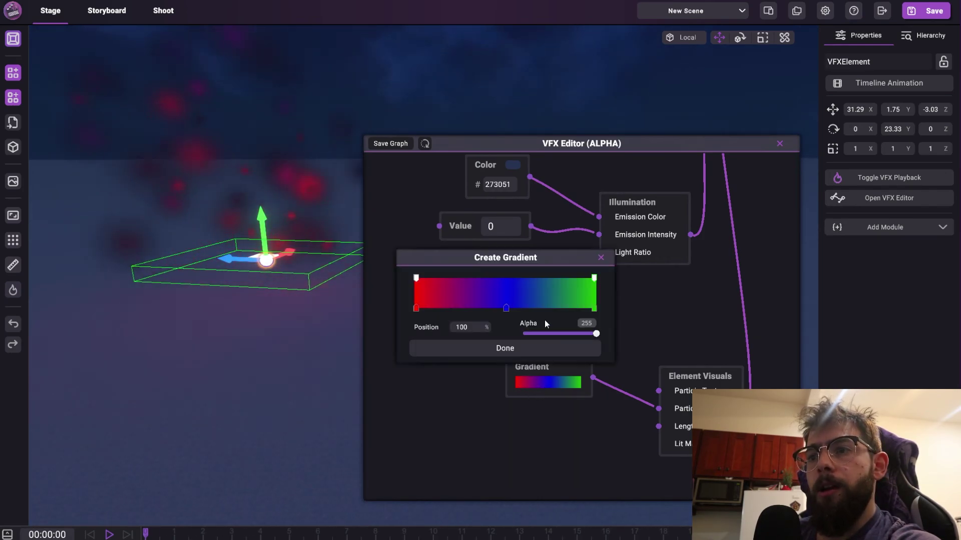
pyautogui.moveTo(507, 309); pyautogui.dragTo(480, 308)
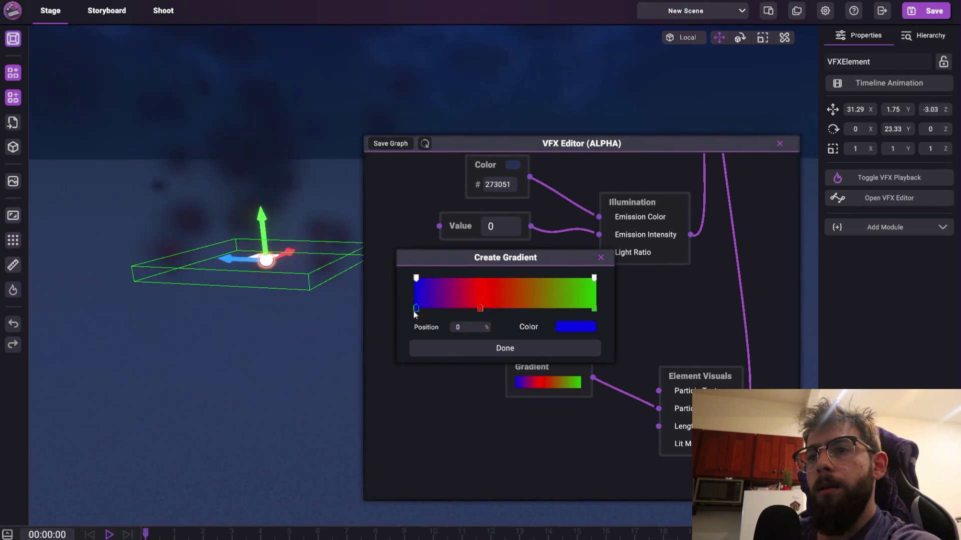
pyautogui.click(504, 349)
pyautogui.scroll(1, 295, 338)
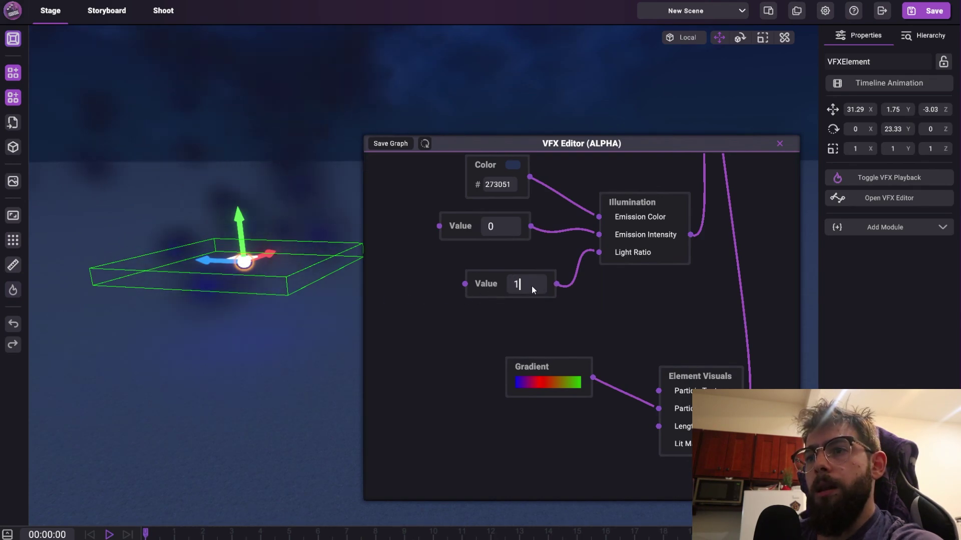
pyautogui.scroll(1, 411, 283)
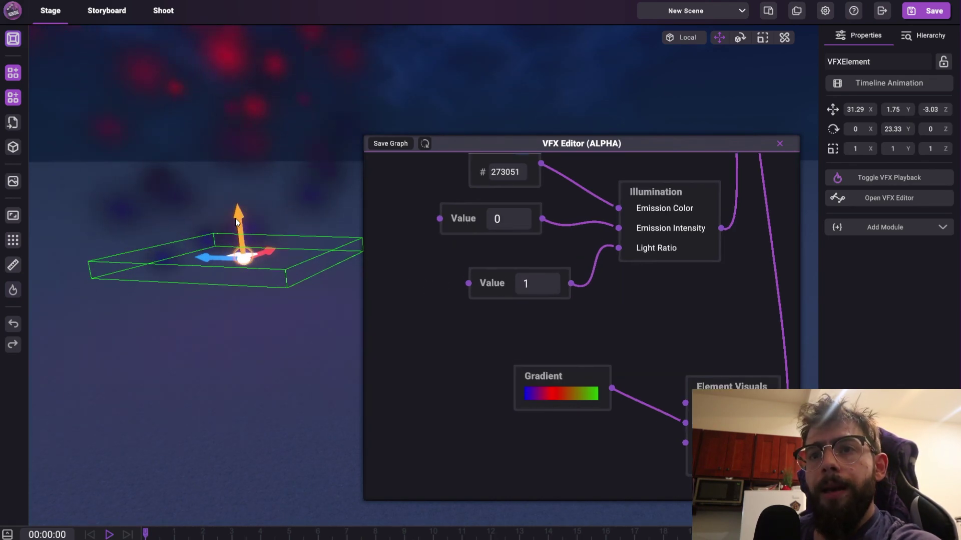
# Step: Raise the VFX element in the scene to Y 2.32 and check its light on the ground
pyautogui.moveTo(237, 221); pyautogui.dragTo(237, 209)
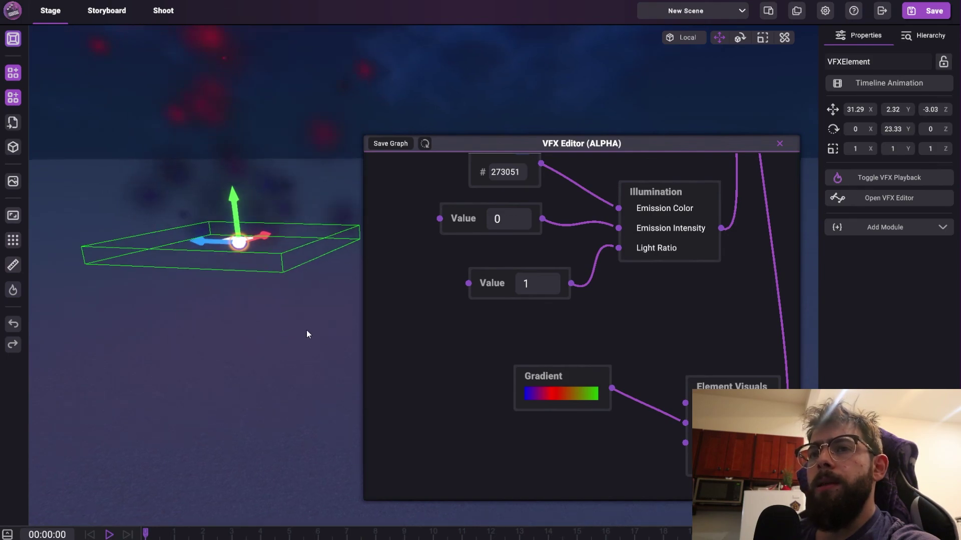
pyautogui.moveTo(306, 330); pyautogui.dragTo(307, 343)
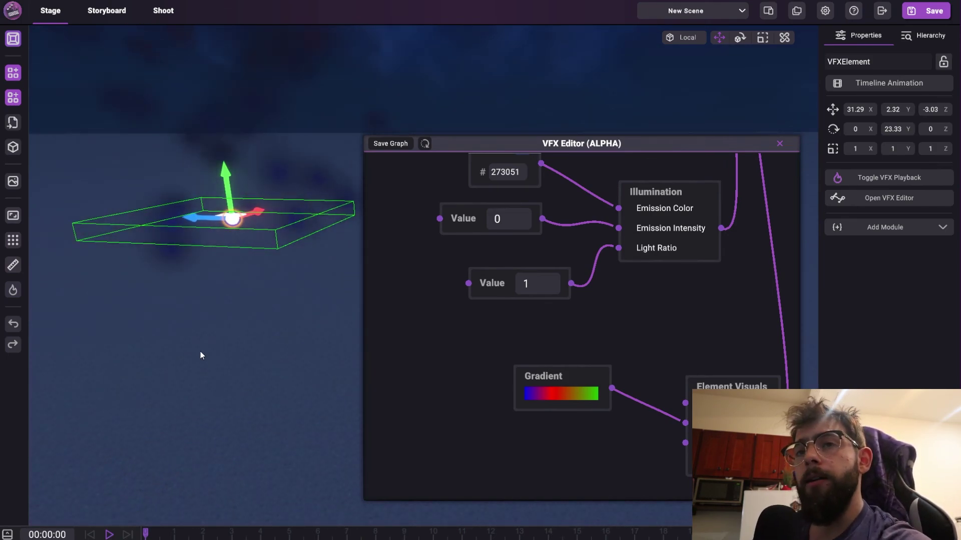
pyautogui.moveTo(200, 351); pyautogui.dragTo(209, 359)
# Step: Review the whole node graph, from the motion and noise nodes to Illumination and Element Visuals, alongside the particle effect
pyautogui.scroll(-3, 209, 360)
pyautogui.scroll(-5, 622, 300)
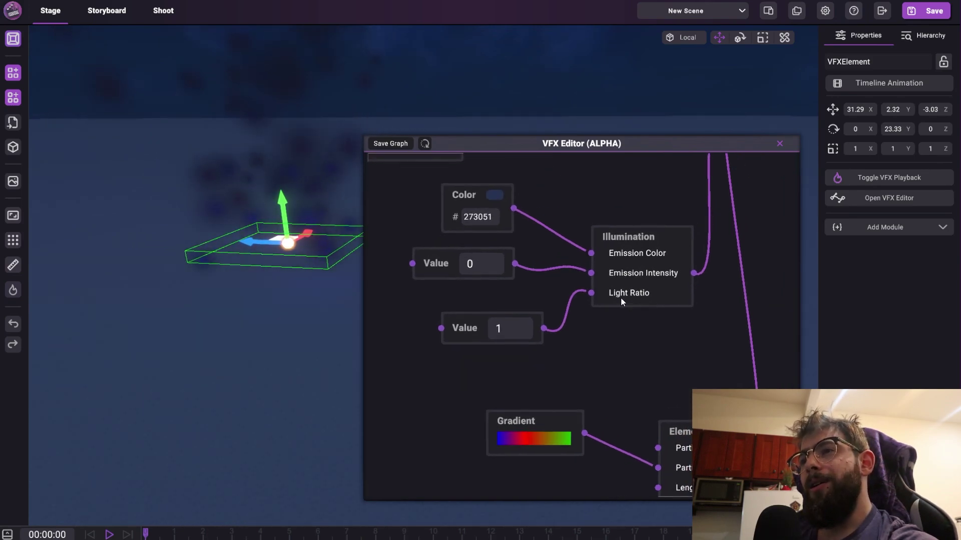
pyautogui.moveTo(688, 242); pyautogui.dragTo(614, 290)
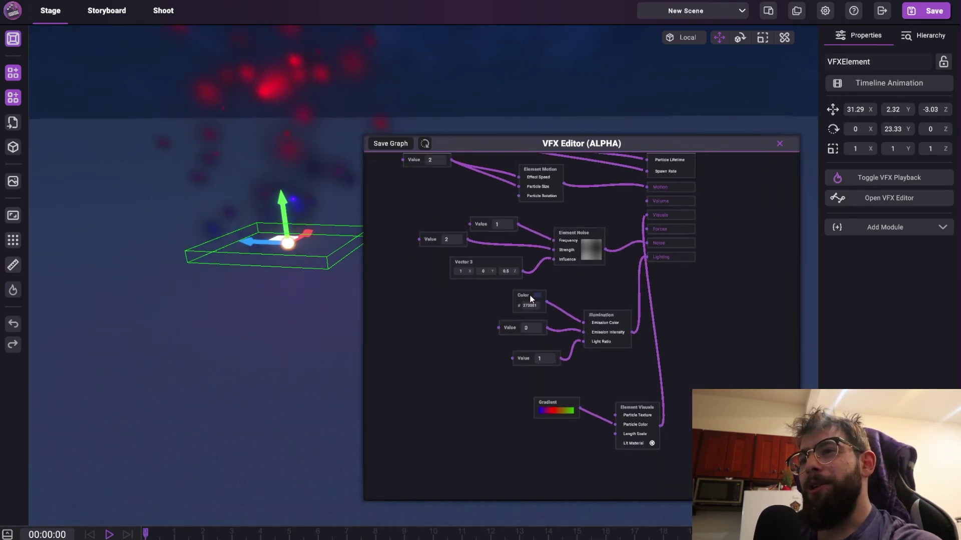
pyautogui.moveTo(597, 195); pyautogui.dragTo(630, 299)
pyautogui.moveTo(338, 274); pyautogui.dragTo(321, 306, button='right')
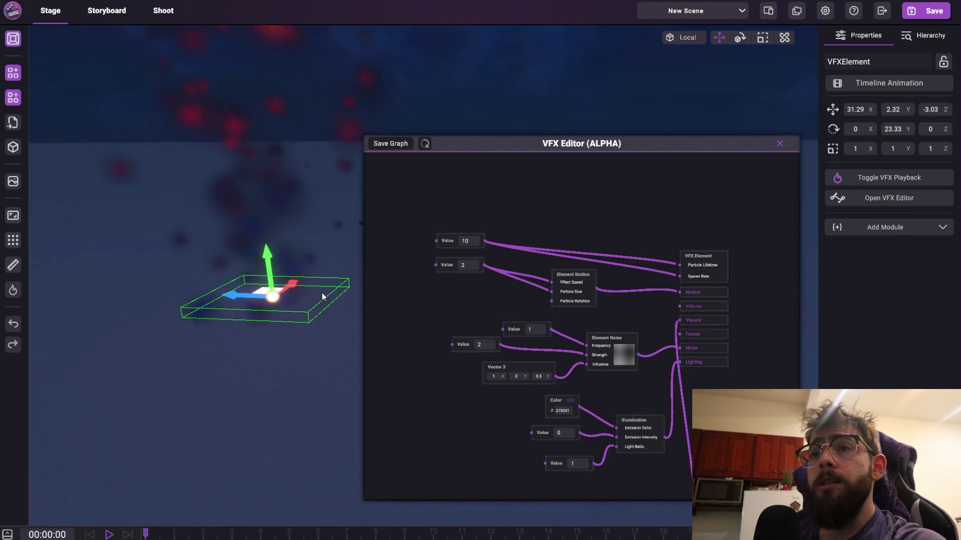
pyautogui.moveTo(401, 380); pyautogui.dragTo(390, 299)
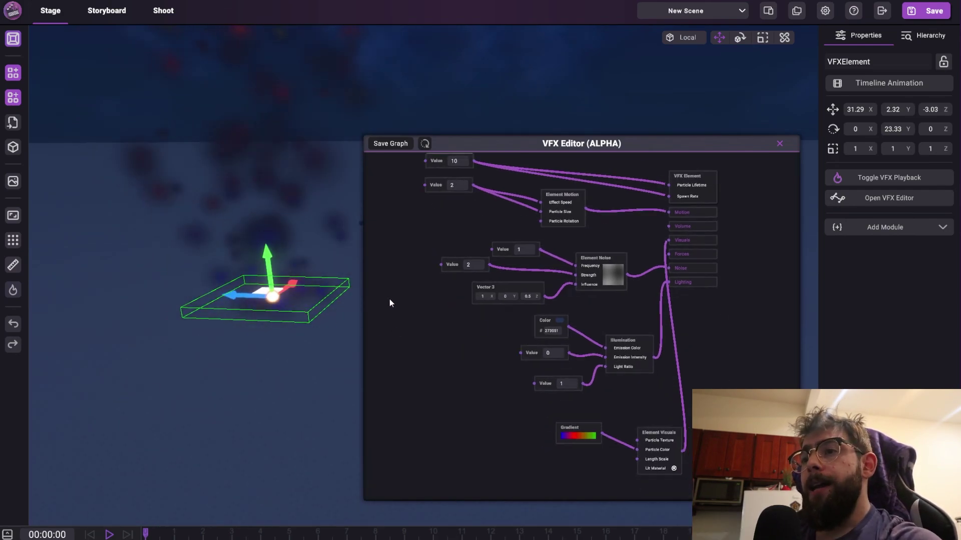
pyautogui.scroll(2, 395, 310)
pyautogui.scroll(-2, 406, 333)
pyautogui.scroll(2, 426, 339)
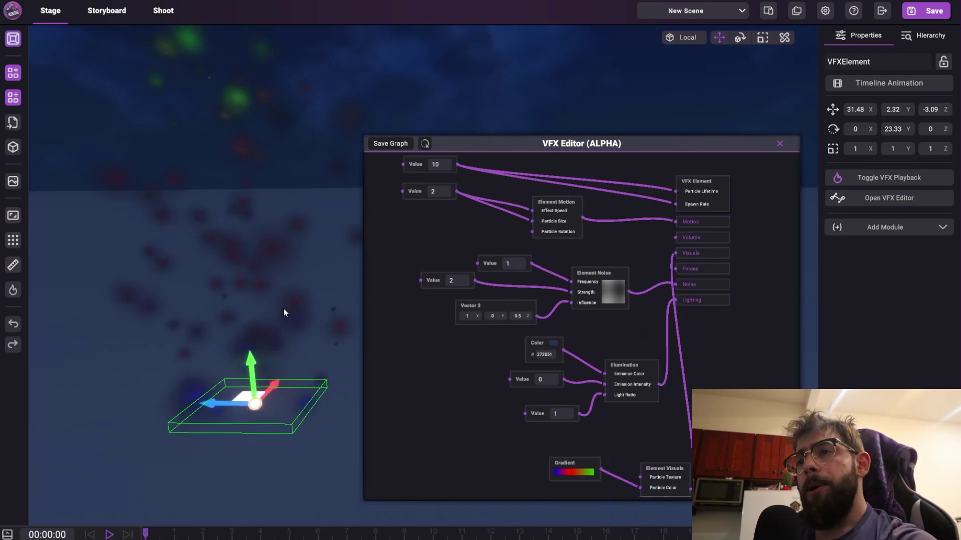
# Step: Reposition the VFX Editor window and align the noise Strength Value node beneath the Value nodes above it
pyautogui.moveTo(545, 143); pyautogui.dragTo(566, 120)
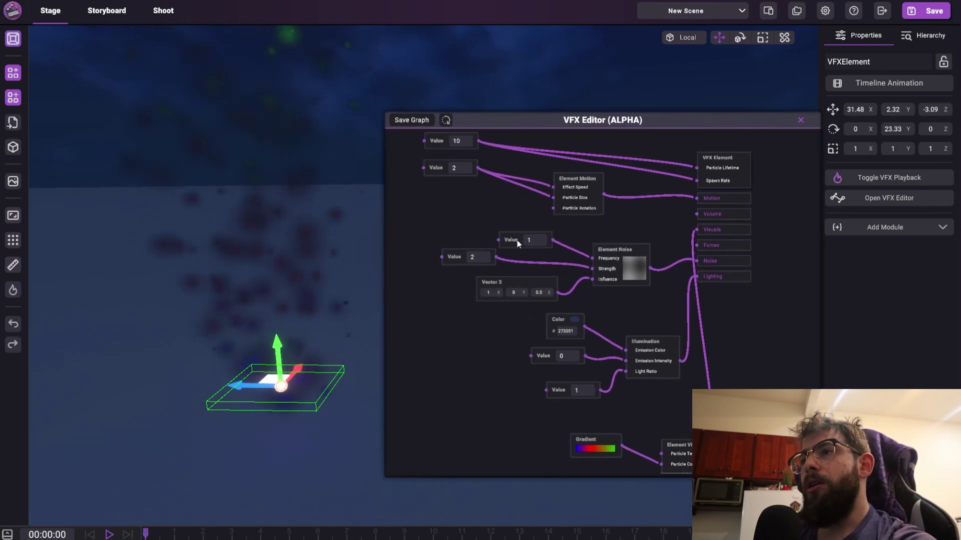
pyautogui.moveTo(468, 364); pyautogui.dragTo(453, 391)
pyautogui.moveTo(418, 285); pyautogui.dragTo(414, 286)
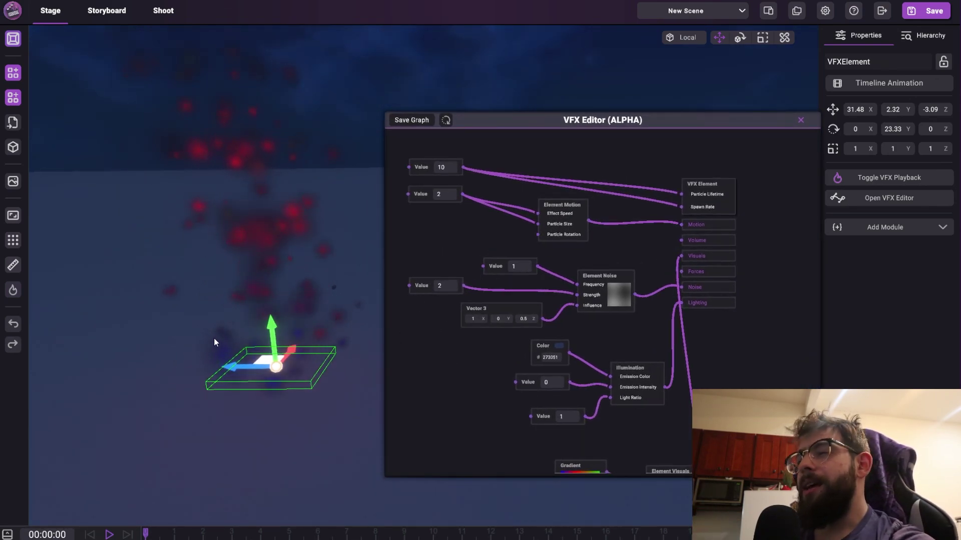
pyautogui.scroll(-2, 447, 334)
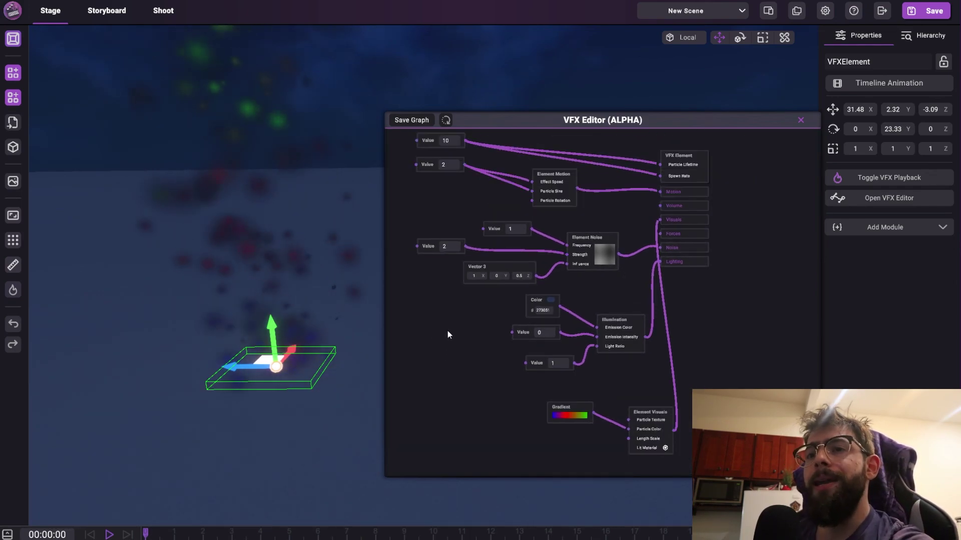
pyautogui.moveTo(349, 323); pyautogui.dragTo(356, 323, button='right')
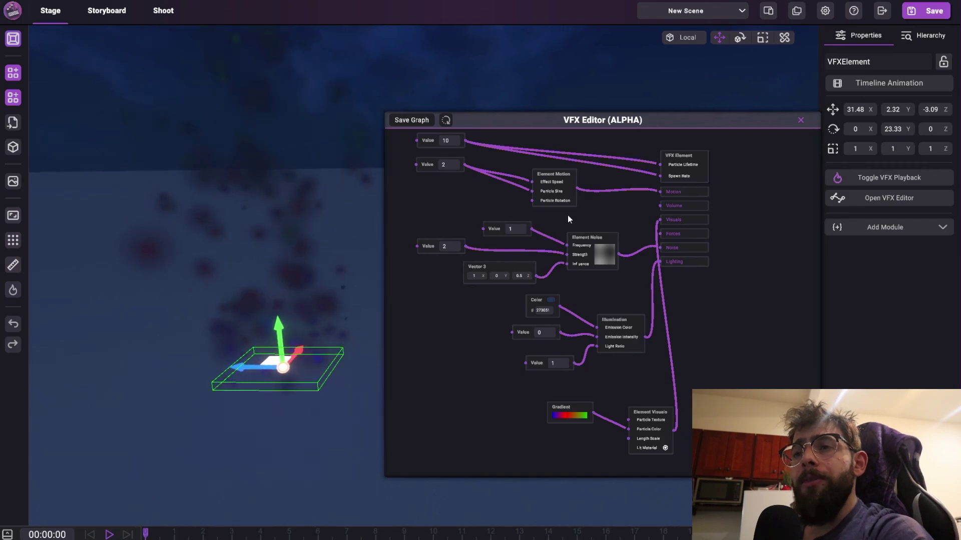
pyautogui.moveTo(633, 120); pyautogui.dragTo(623, 119)
pyautogui.moveTo(297, 294); pyautogui.dragTo(314, 289, button='right')
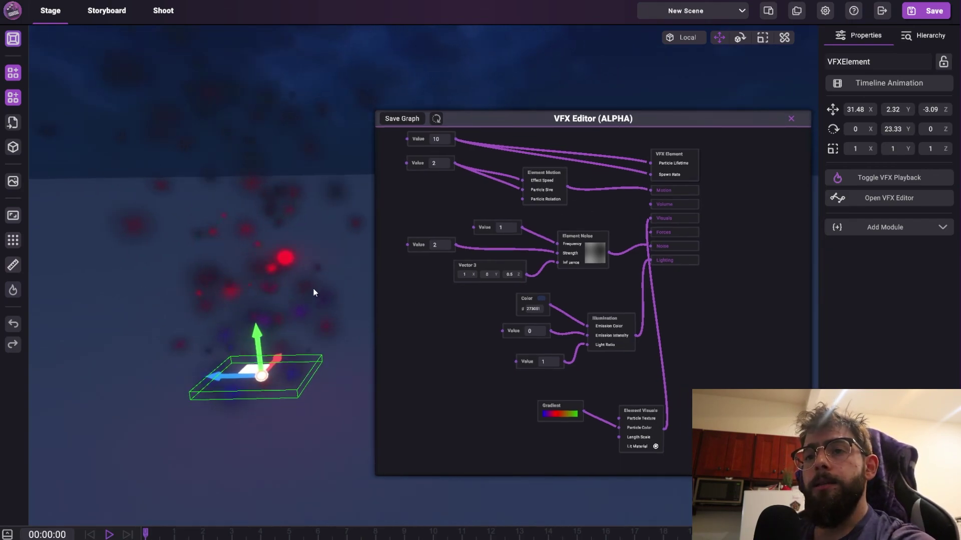